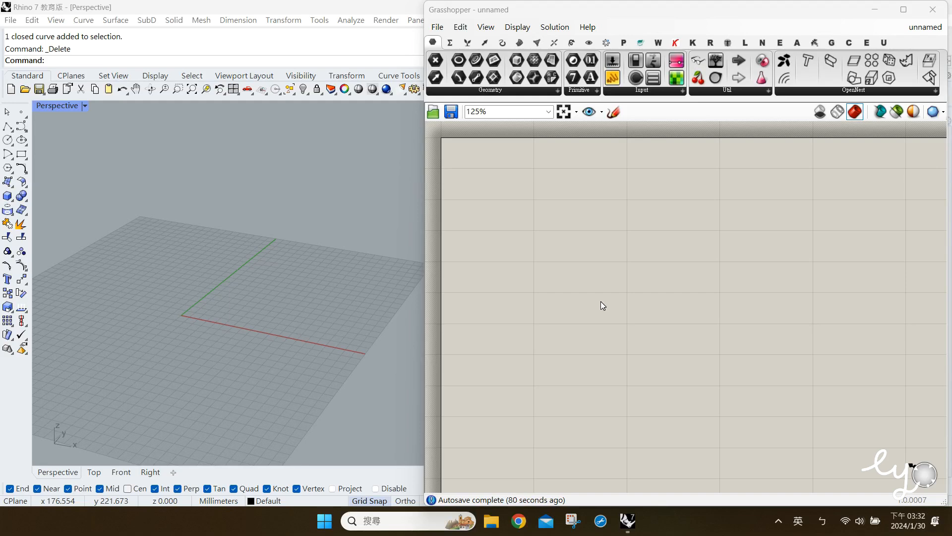
Step: Add a Circle component with a panel value of 20 for its radius
double_click(582, 275)
text(cir)
key(Return)
drag(573, 272, 548, 237)
double_click(537, 274)
text(")
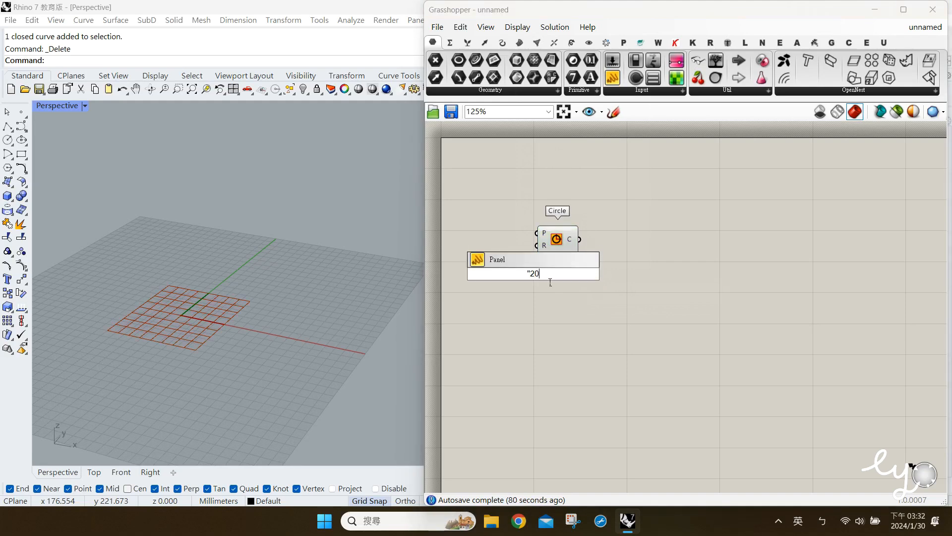
text(20)
key(Return)
drag(529, 273, 517, 253)
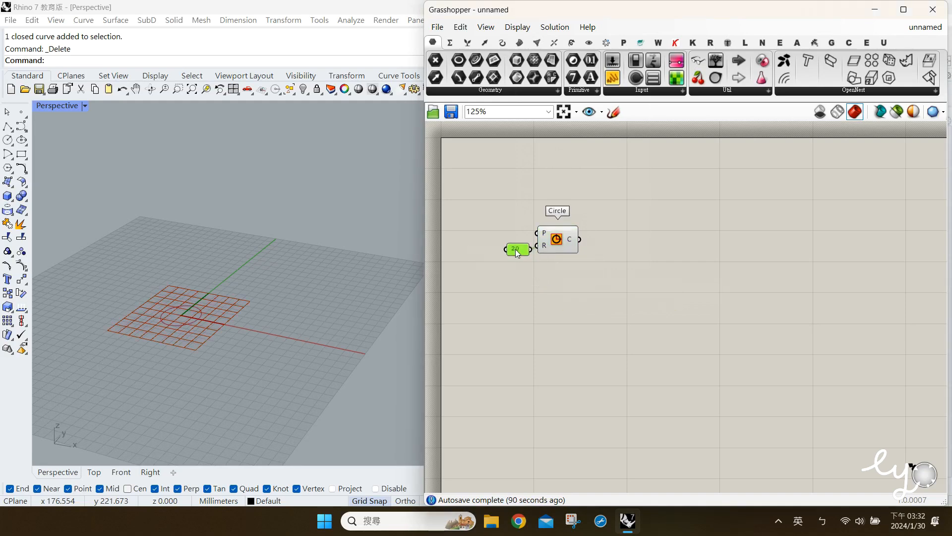
Step: Add a Move component, feeding it the circle as geometry and a Unit Z vector as translation
double_click(521, 348)
text(move)
key(Return)
drag(565, 297, 600, 254)
double_click(528, 325)
text(z)
click(532, 311)
drag(535, 313, 576, 273)
drag(600, 258, 621, 259)
drag(579, 240, 590, 277)
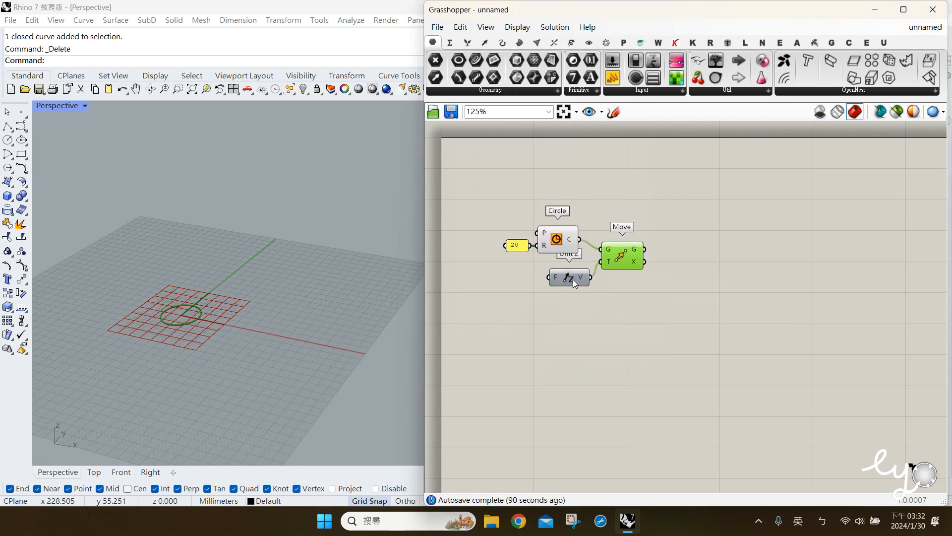
Step: Place a Series component beside the Unit Z vector and give it a panel value of 5 for the step
click(574, 283)
double_click(531, 323)
text(se)
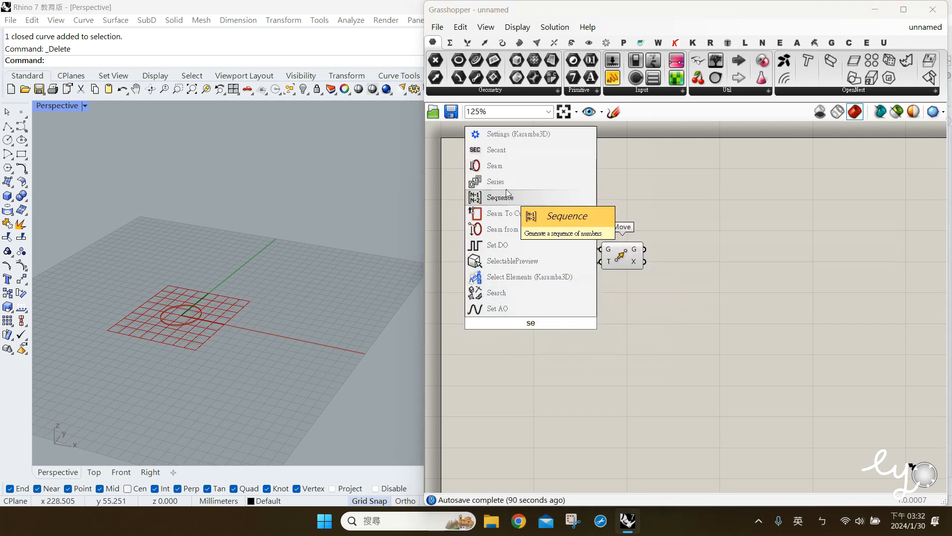
click(500, 182)
drag(529, 313, 502, 291)
double_click(508, 373)
text(")
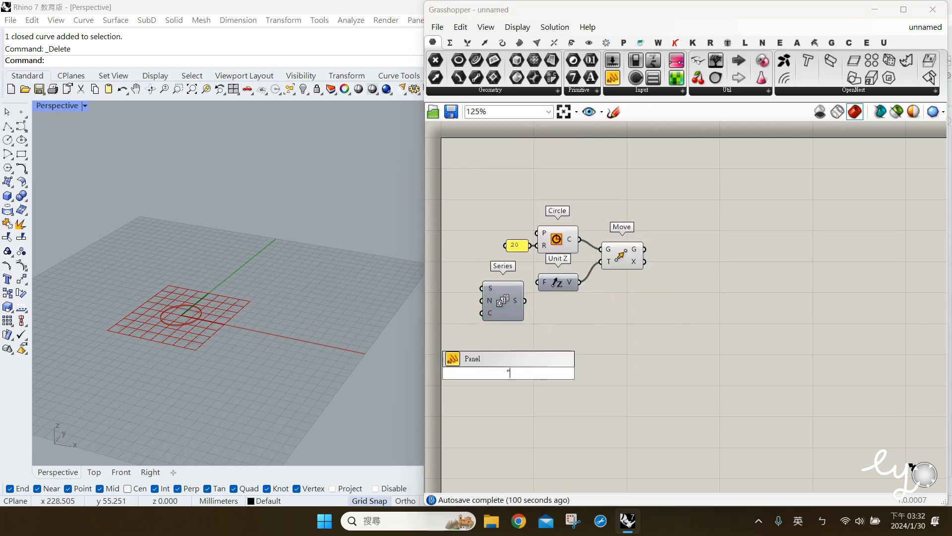
text(5)
key(Return)
drag(514, 375, 468, 305)
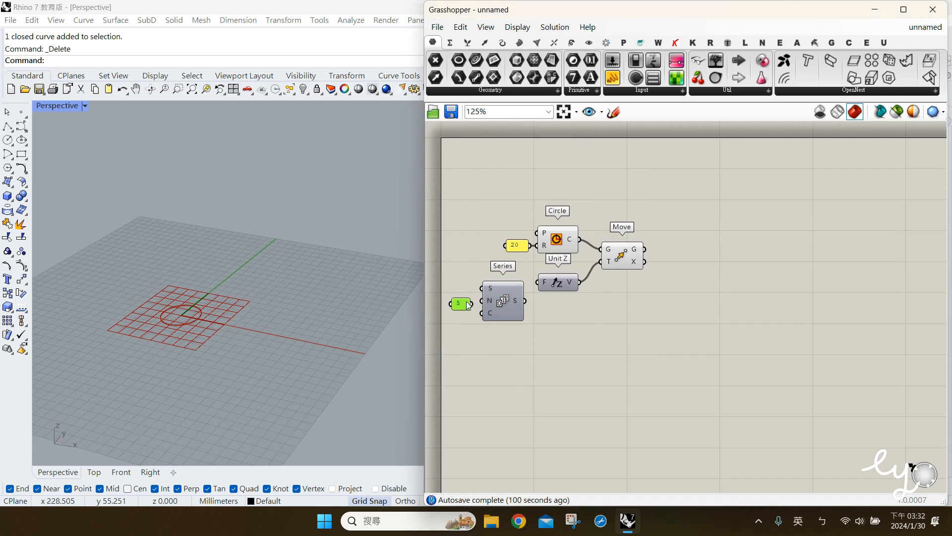
Step: Set the Series count to 40 with a panel and feed the series into the Unit Z factor
double_click(485, 358)
text("40)
key(Return)
drag(490, 358, 469, 323)
drag(525, 300, 538, 282)
click(623, 257)
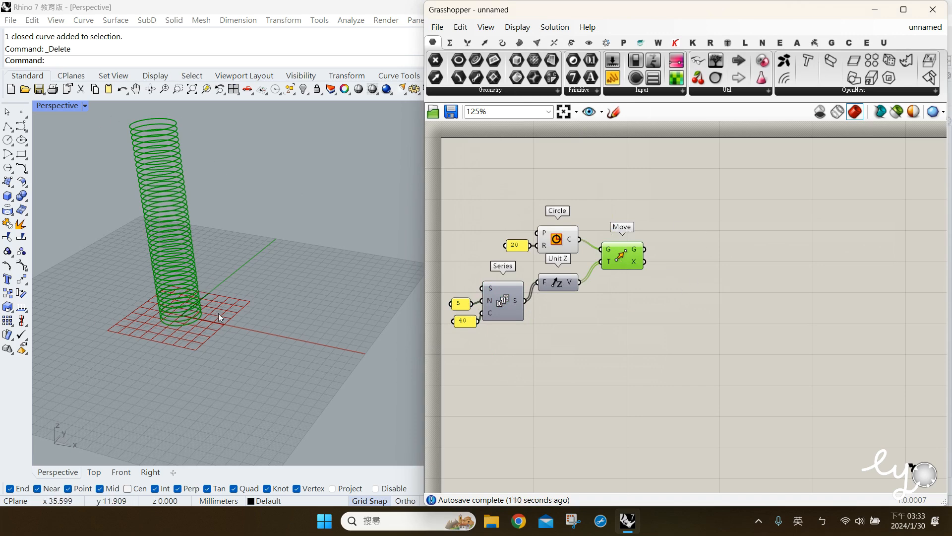
Step: Add a Graph Mapper, set its graph type to Sine and feed it the Series output
double_click(665, 304)
text(gra)
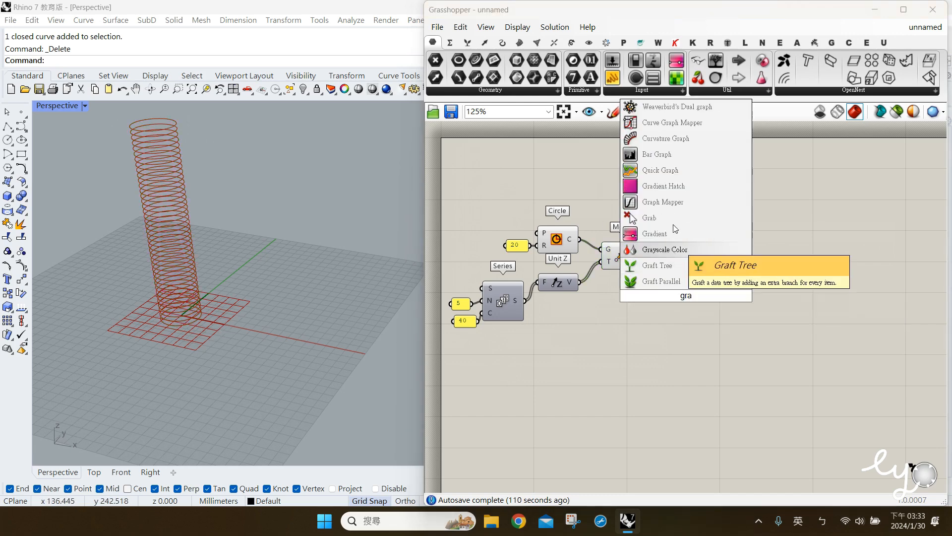
click(662, 202)
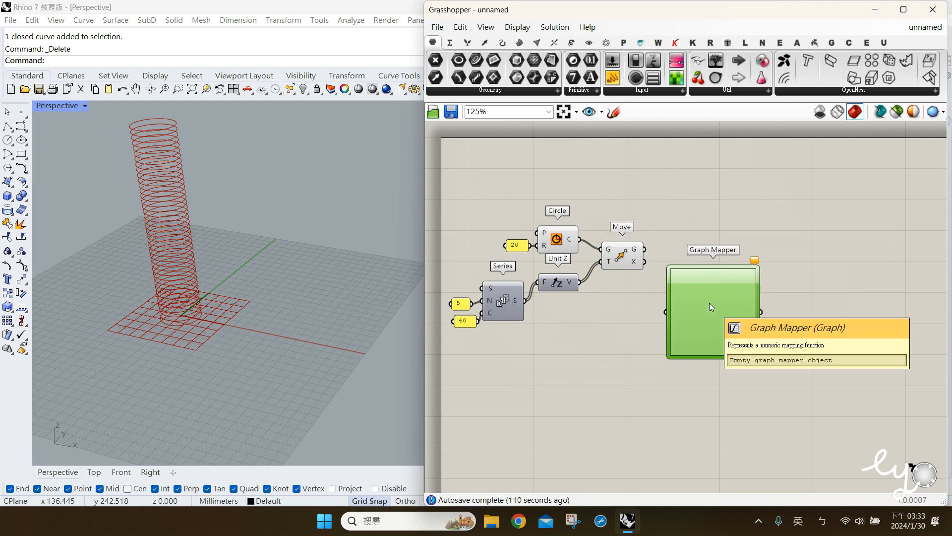
click(623, 343)
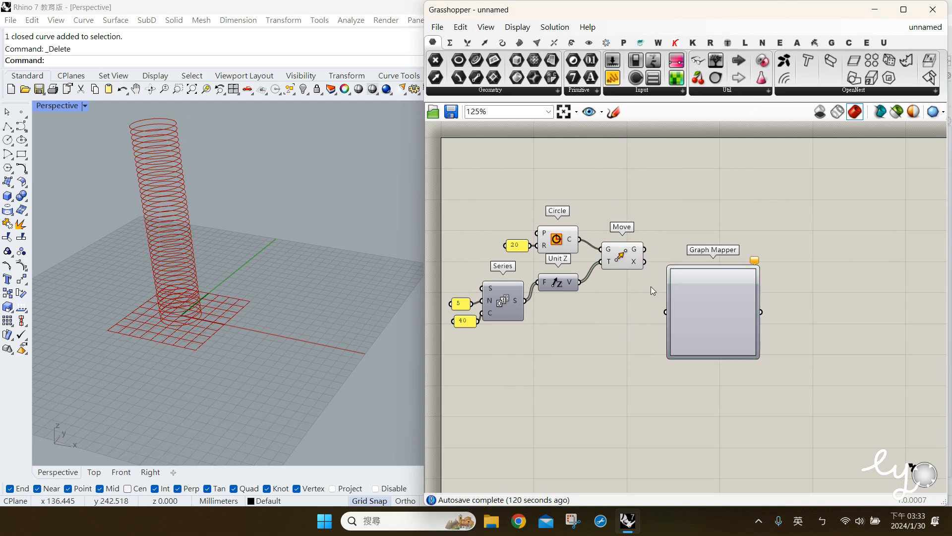
right_click(706, 294)
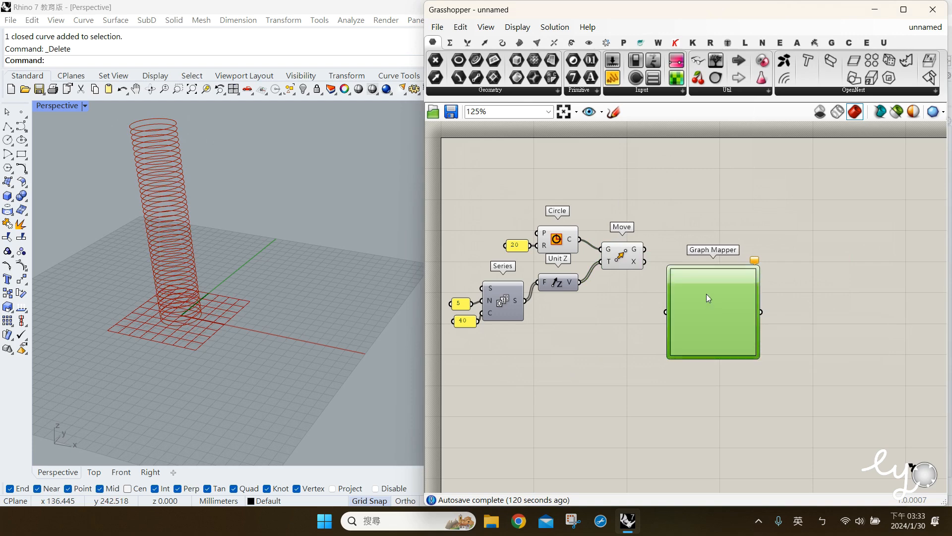
mouse_move(786, 441)
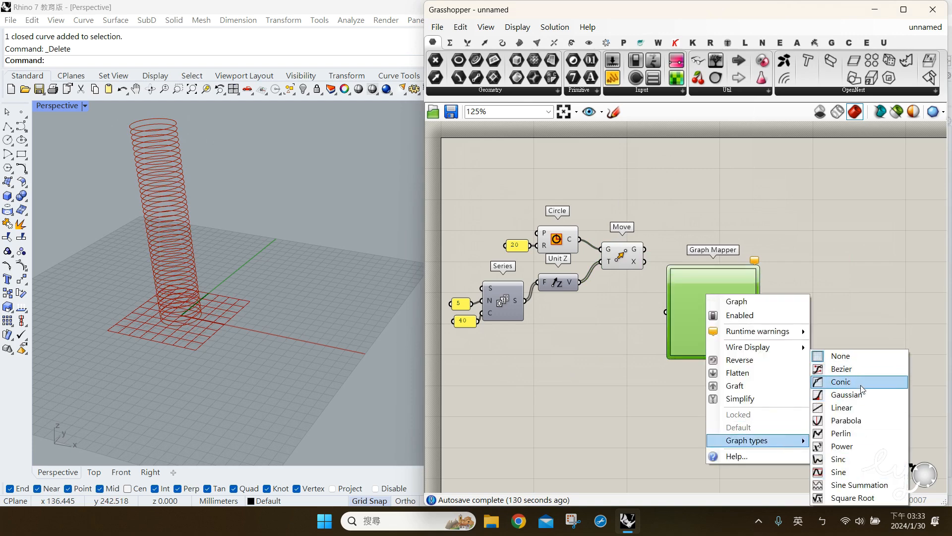
click(859, 473)
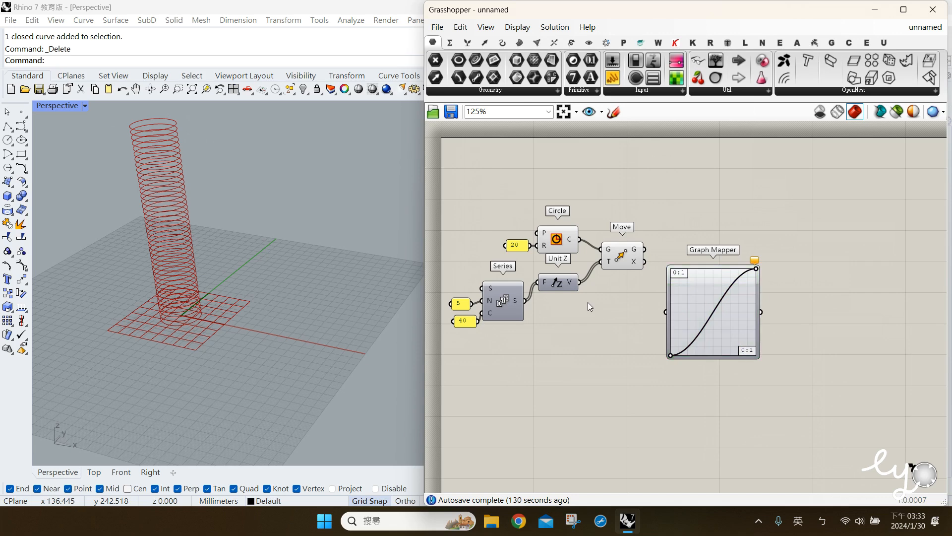
click(504, 308)
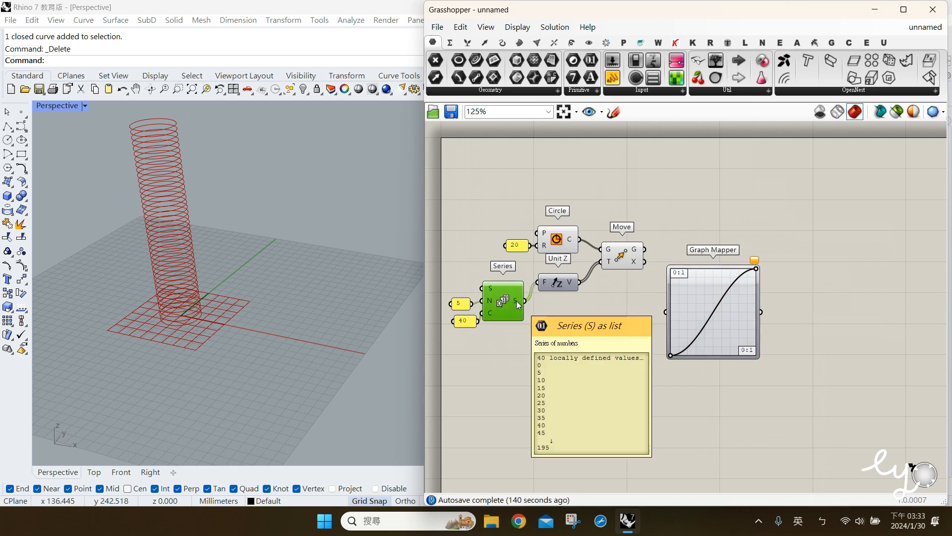
drag(521, 302, 659, 306)
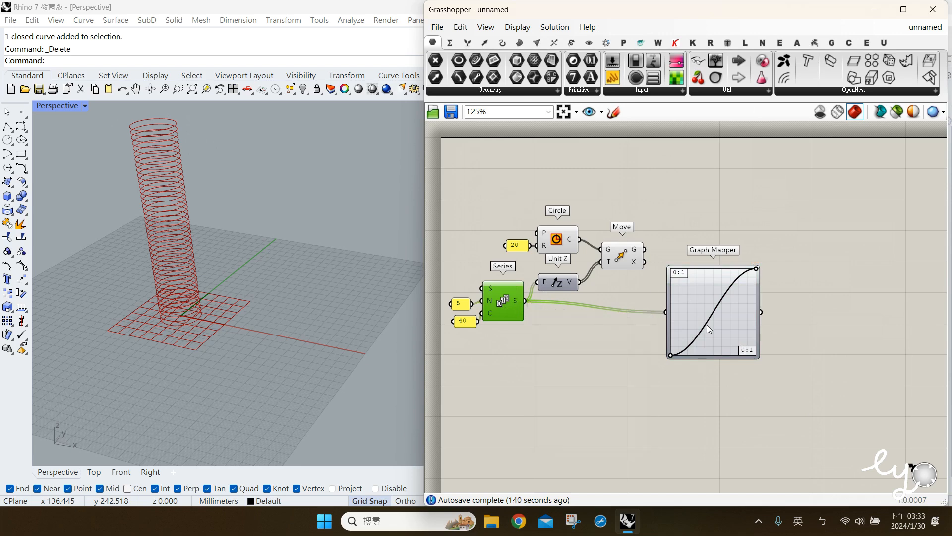
Step: Set the Graph Mapper's X domain to 0–195 and its Y domain to 0.5–1
double_click(711, 339)
double_click(644, 268)
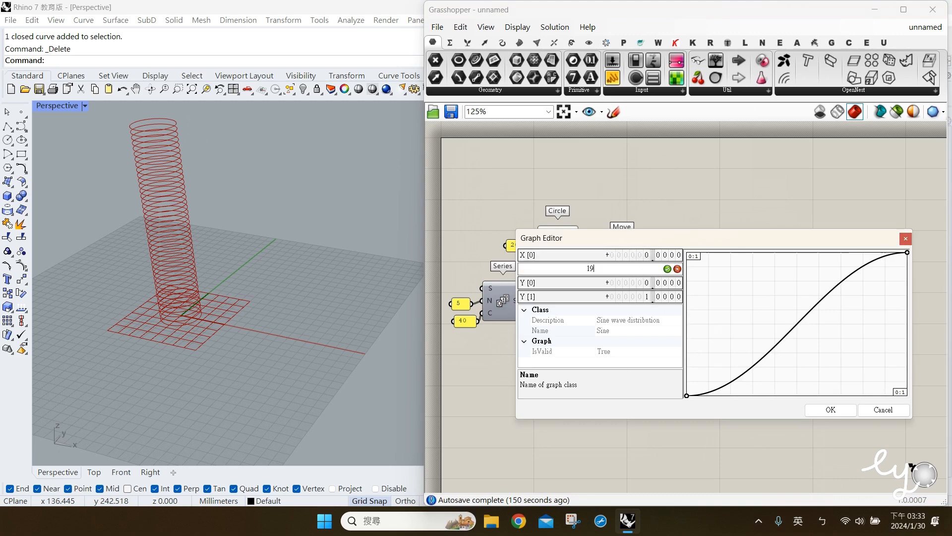
text(195)
click(667, 268)
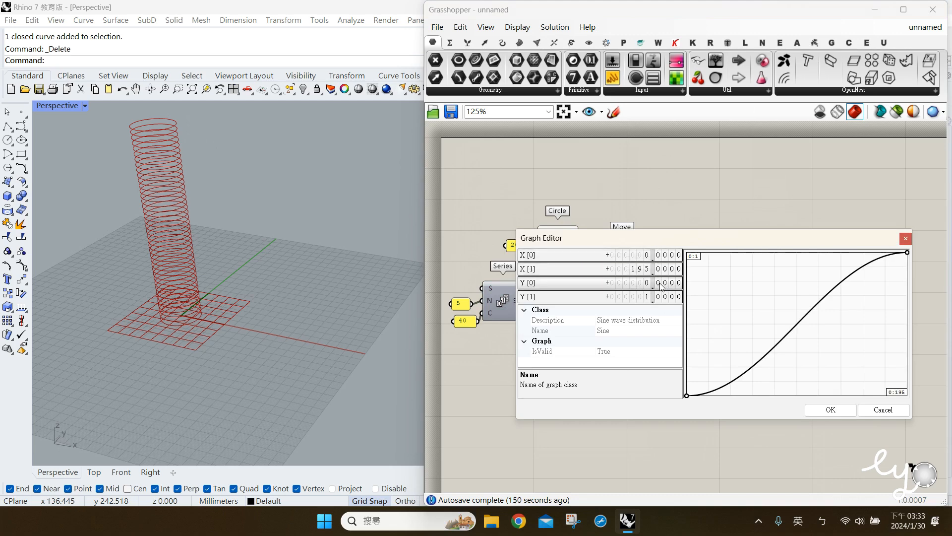
double_click(665, 285)
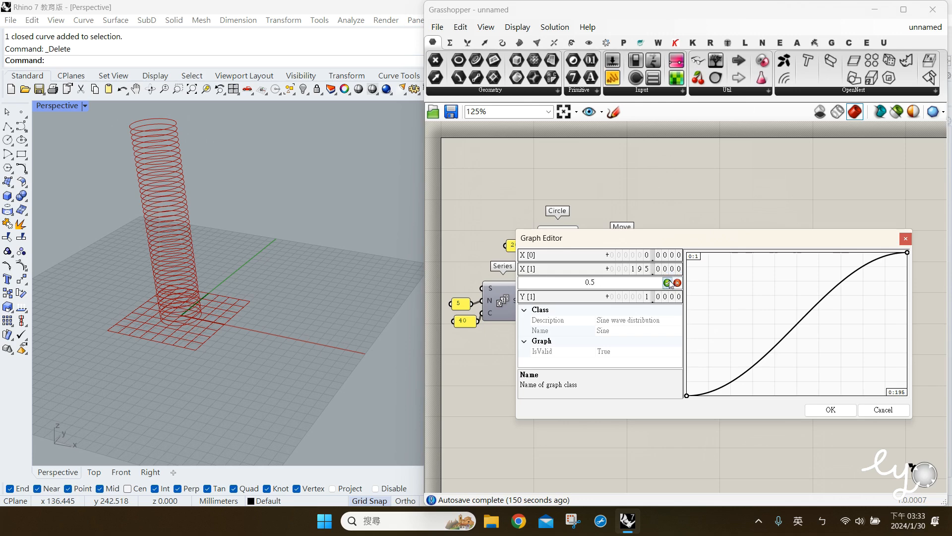
click(668, 283)
double_click(657, 296)
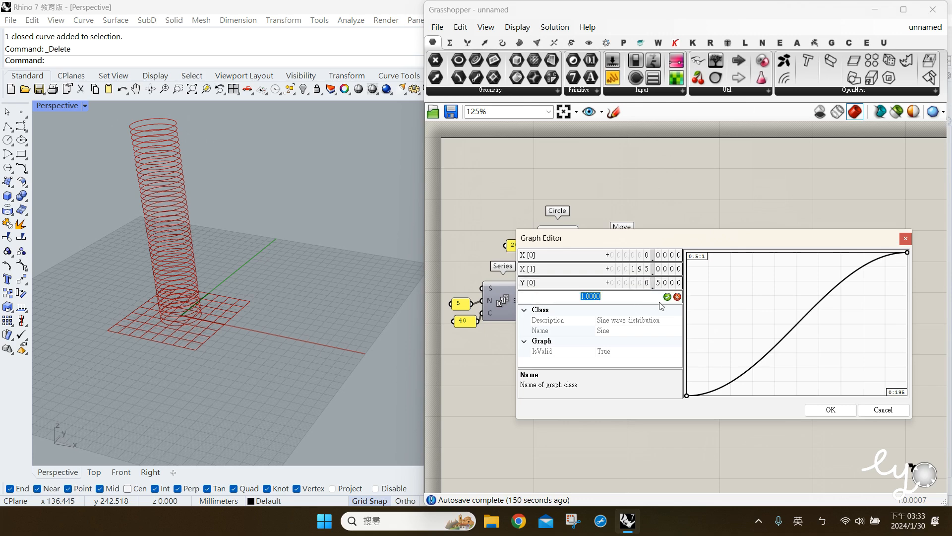
click(667, 296)
click(829, 410)
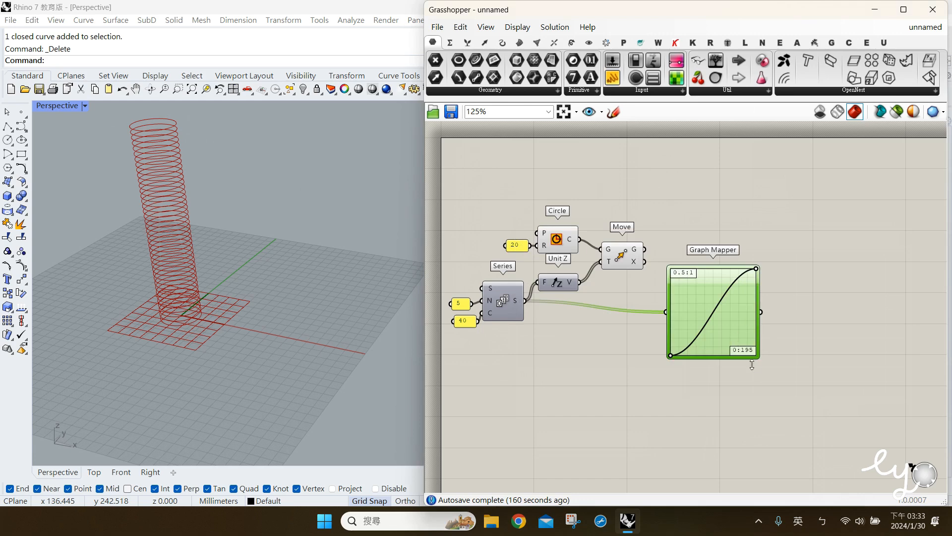
Step: Shrink the Graph Mapper, place it below the Move component, and add a Scale component
drag(763, 361, 732, 329)
drag(710, 299, 648, 332)
double_click(742, 275)
text(scale)
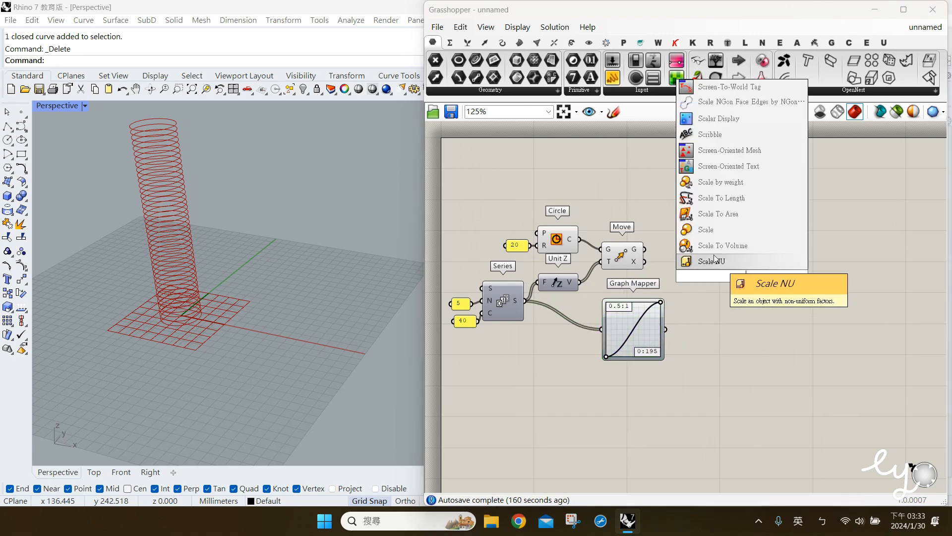
click(709, 232)
Step: Scale the moved circles about their centroids from an Area component, using the Graph Mapper output as the factor
double_click(685, 219)
text(area)
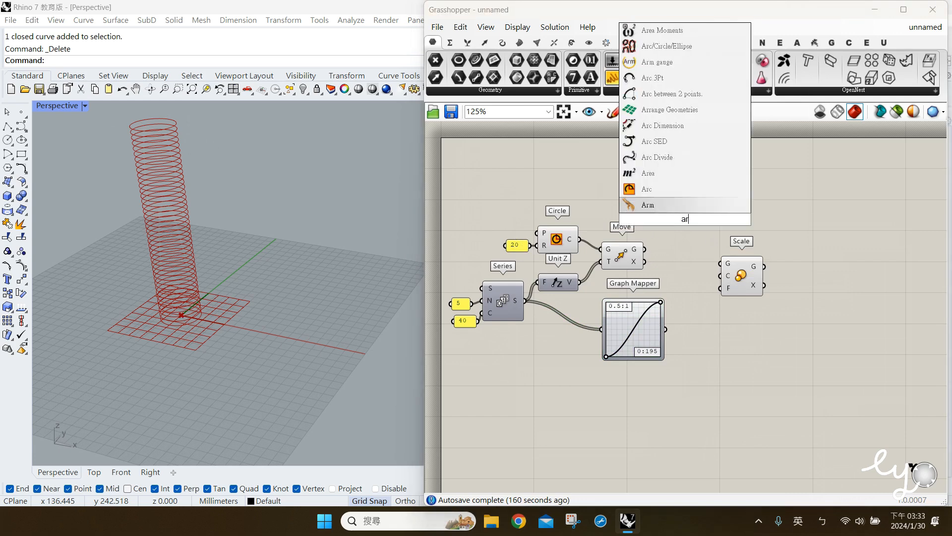
click(671, 208)
click(631, 254)
drag(646, 250, 734, 269)
click(740, 278)
click(687, 327)
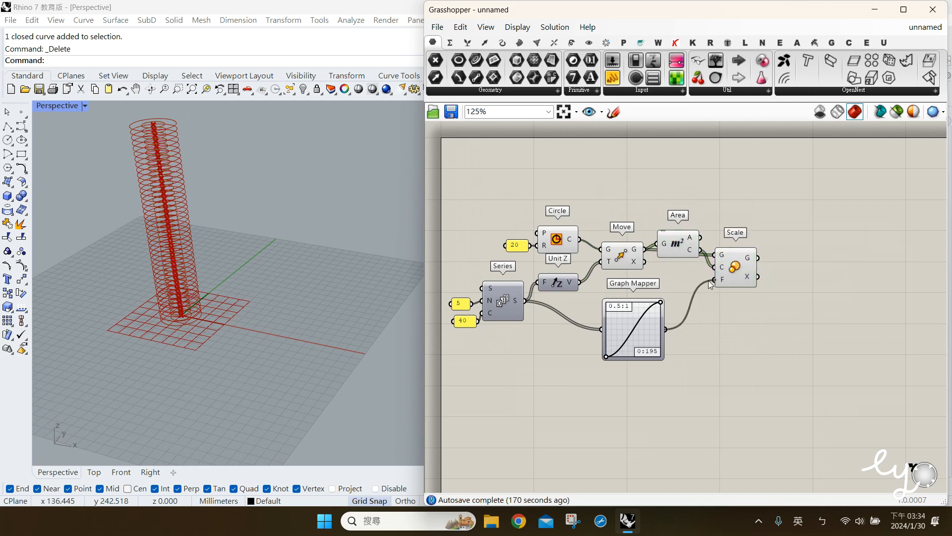
Step: Attach a panel to the Graph Mapper output and enlarge it to read the values
double_click(725, 335)
text(panel)
key(Return)
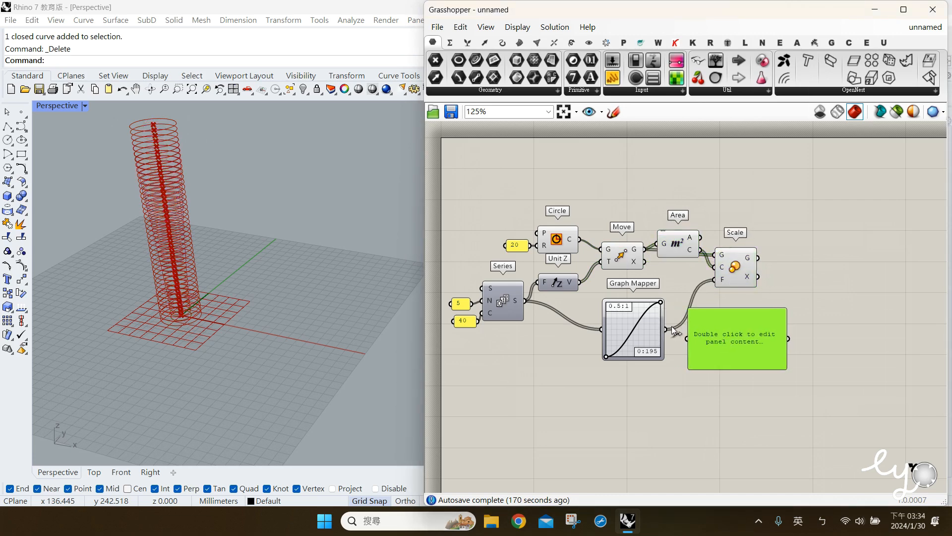
drag(672, 331, 728, 350)
drag(788, 370, 818, 450)
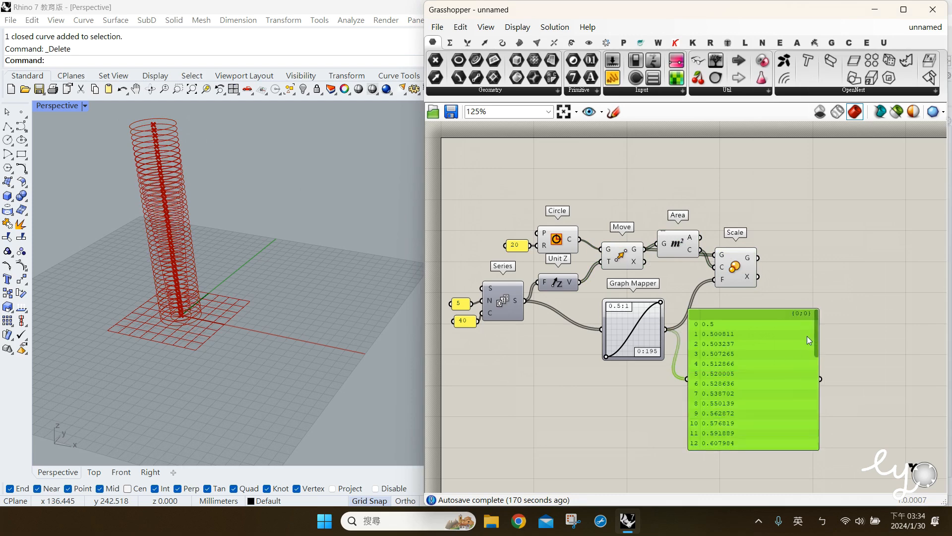
mouse_move(817, 328)
mouse_down()
mouse_move(816, 447)
mouse_move(813, 330)
mouse_up()
Step: Shift the sine graph's lower handle along the baseline to about mid-range so the curve dips in the middle
drag(607, 357, 633, 357)
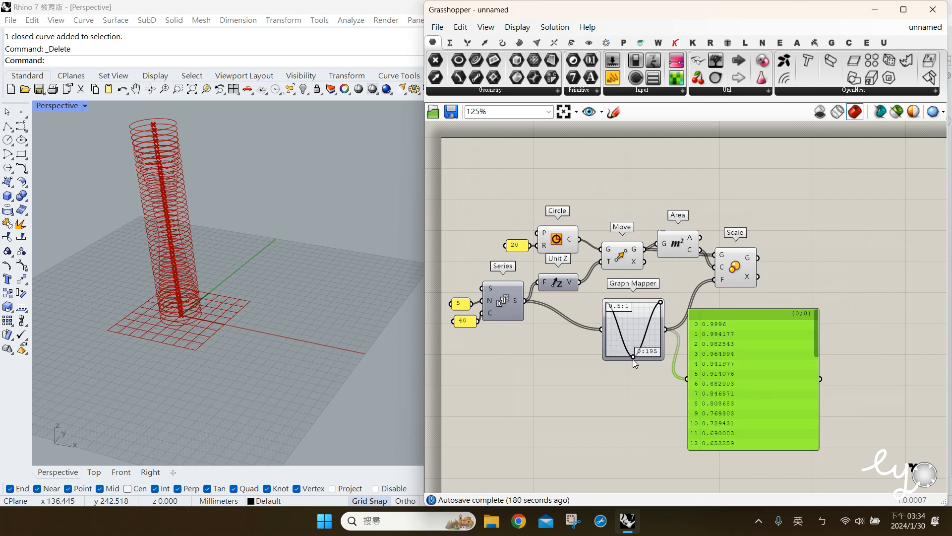
click(637, 446)
Step: Hide the previews of the Move and Area components and delete the panel listing the graph values
middle_click(641, 272)
drag(704, 225, 603, 270)
click(565, 245)
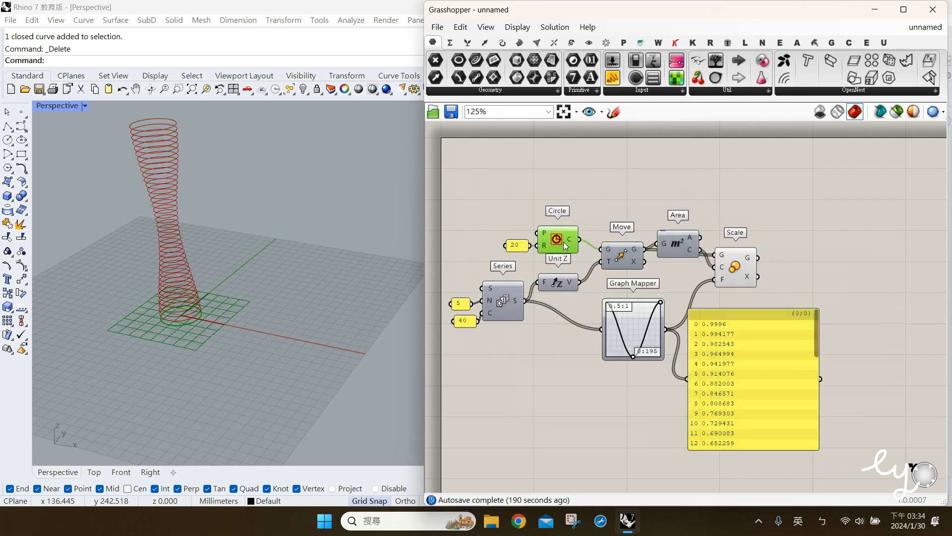
click(735, 268)
right_drag(266, 315, 192, 178)
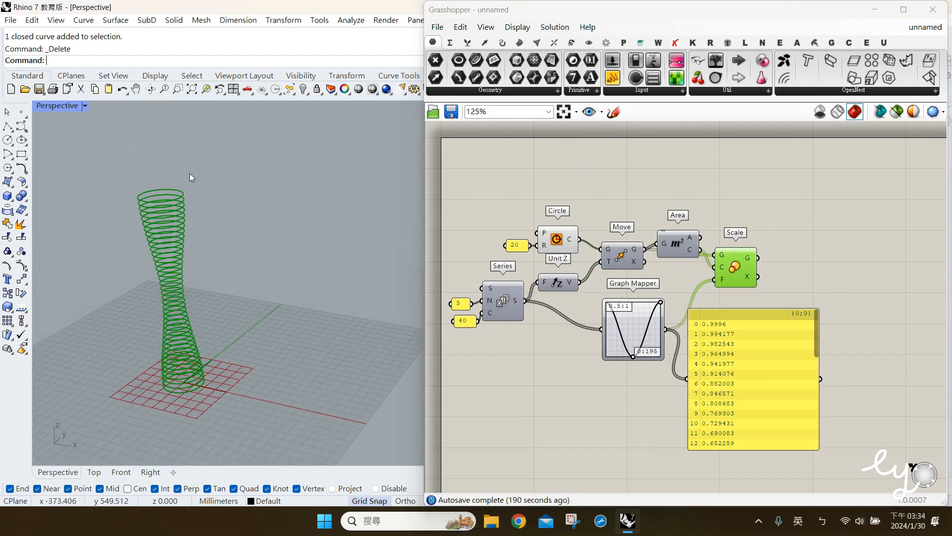
click(760, 349)
key(Delete)
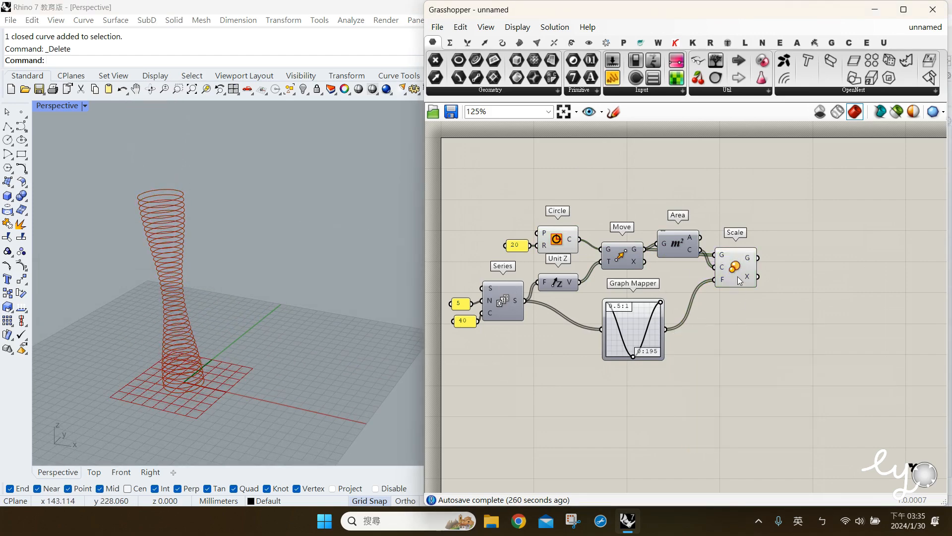
Step: Add a Divide Curve component for the scaled circles, with a slider of 15 as its count
click(739, 280)
double_click(736, 336)
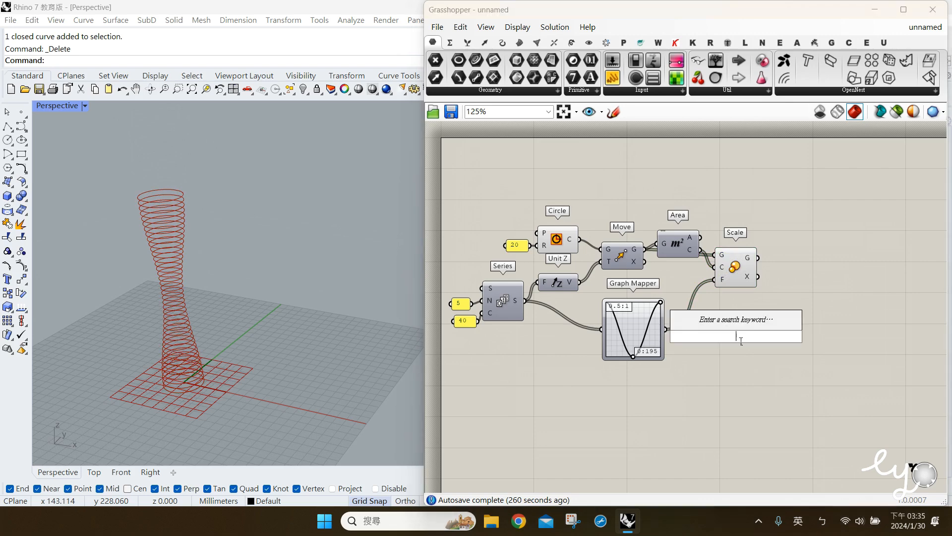
text(div)
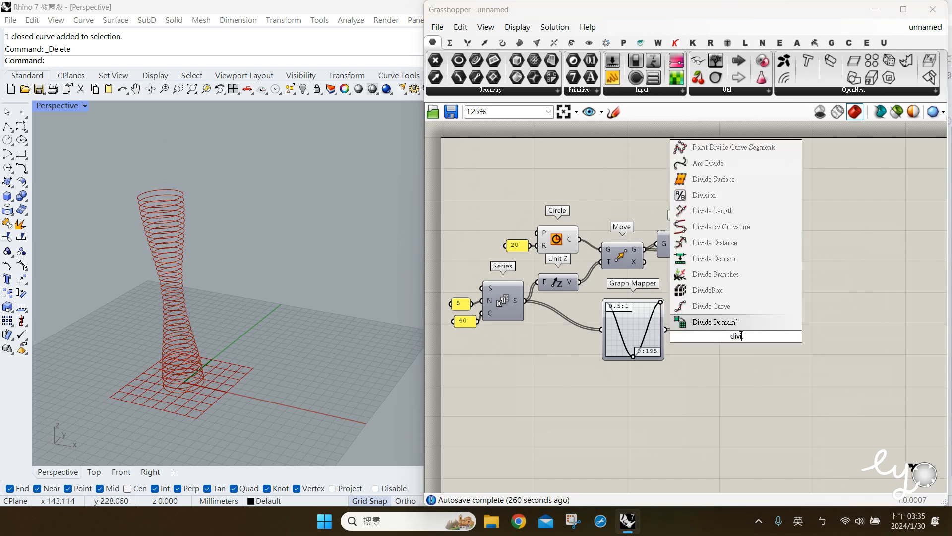
click(734, 321)
drag(734, 331, 796, 249)
drag(806, 252, 763, 305)
double_click(746, 334)
text(15)
key(Return)
click(801, 277)
click(764, 356)
Step: Hide the Scale component's preview and select Divide Curve to highlight its points
click(736, 263)
middle_click(736, 262)
click(772, 225)
click(830, 354)
right_drag(831, 356, 747, 354)
click(722, 277)
Step: Examine the division points along the tower in the perspective viewport and the Divide Curve outputs
right_drag(181, 238, 176, 252)
scroll(176, 252, up, 3)
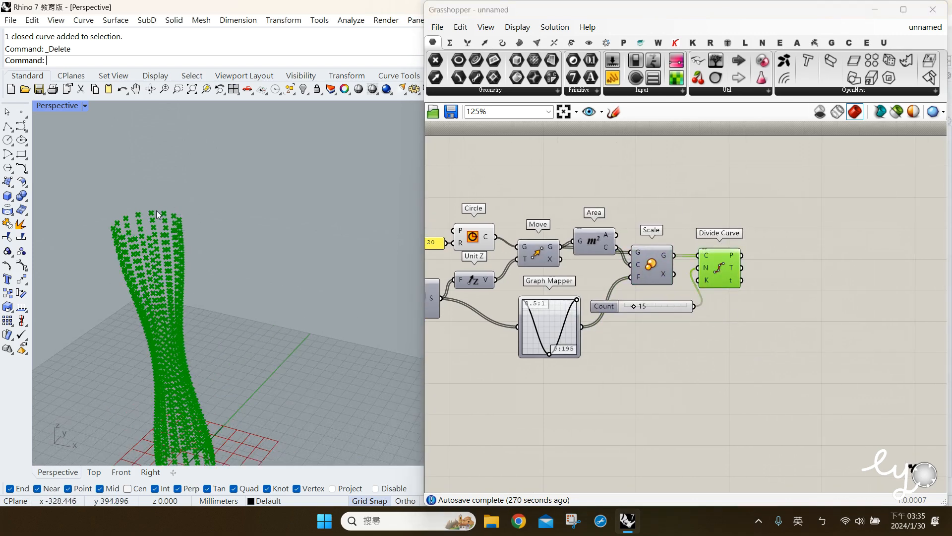
right_drag(241, 305, 263, 286)
scroll(268, 282, down, 2)
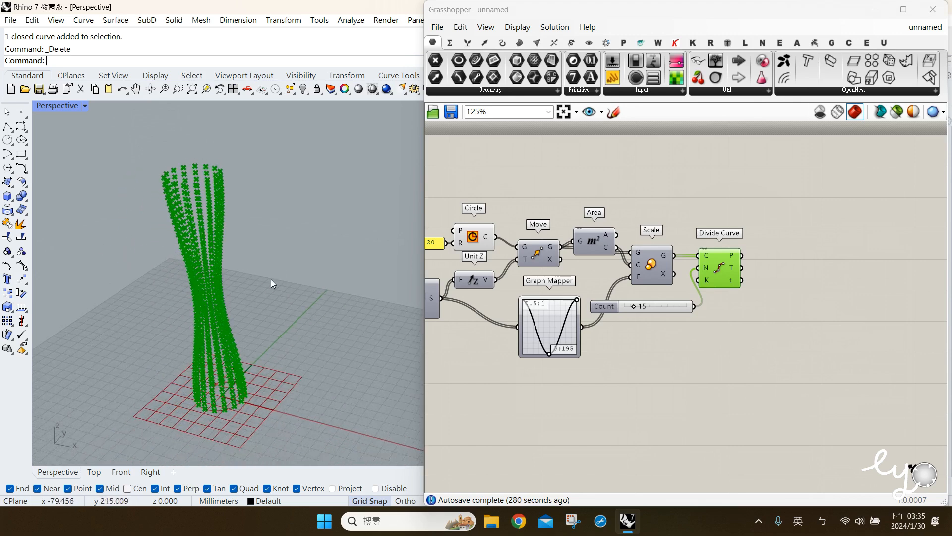
click(691, 384)
click(719, 275)
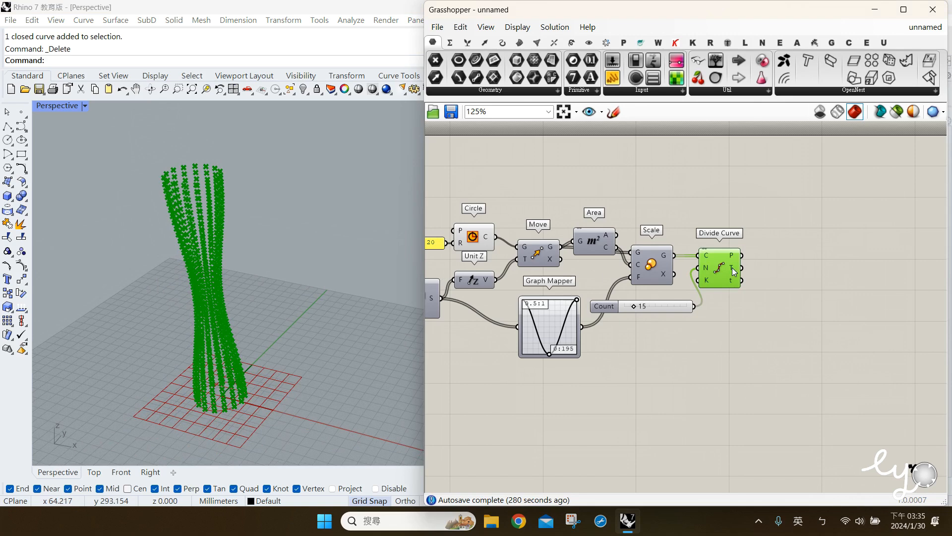
mouse_move(734, 271)
click(694, 188)
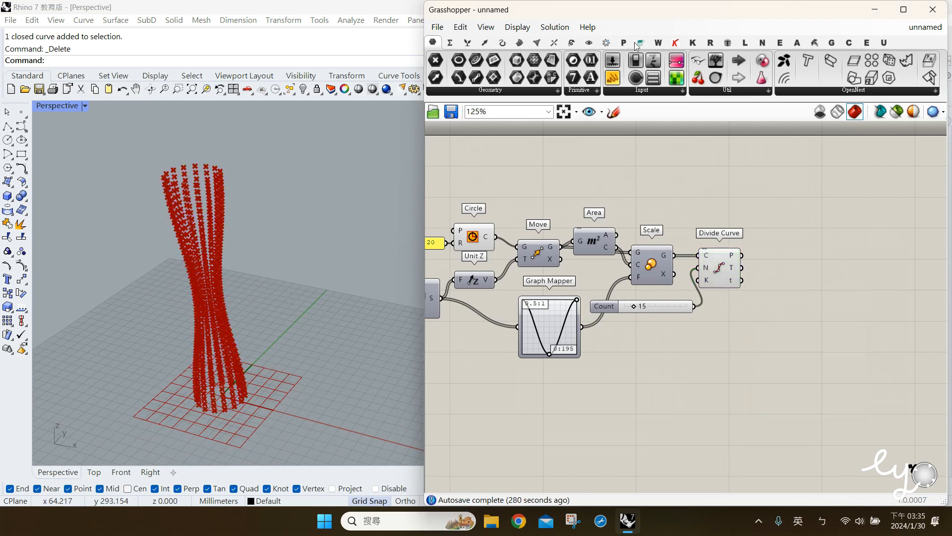
Step: Add a Vector Display component for Divide Curve's points and tangents, and hide the Divide Curve preview
click(589, 43)
drag(900, 60, 757, 266)
click(713, 275)
middle_click(713, 276)
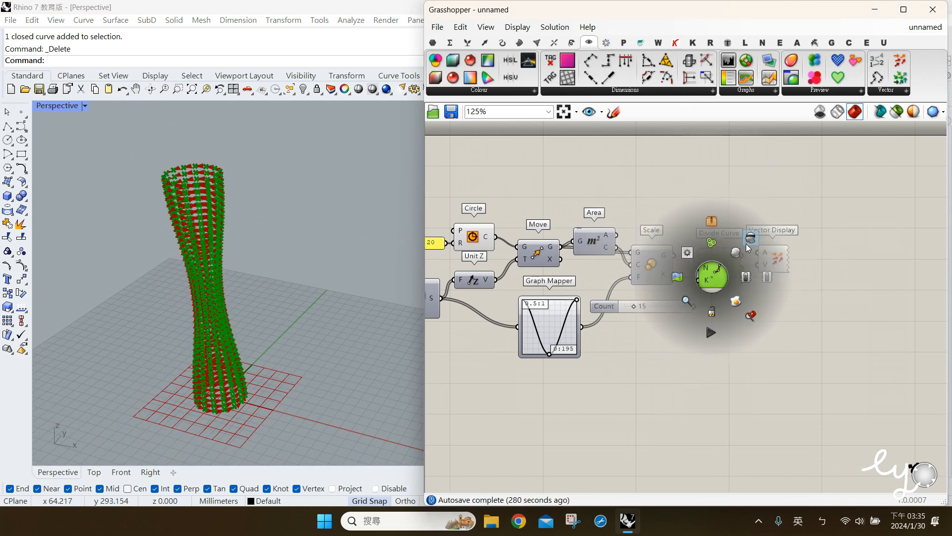
click(749, 240)
scroll(201, 185, up, 3)
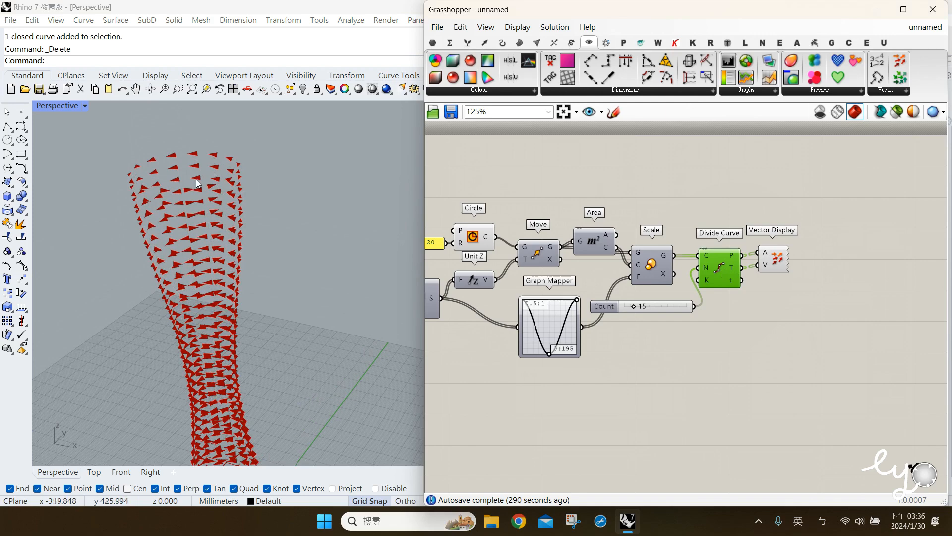
Step: Move Vector Display below Divide Curve's outputs and add a vector Rotate component in the freed space
click(695, 326)
drag(772, 256, 790, 330)
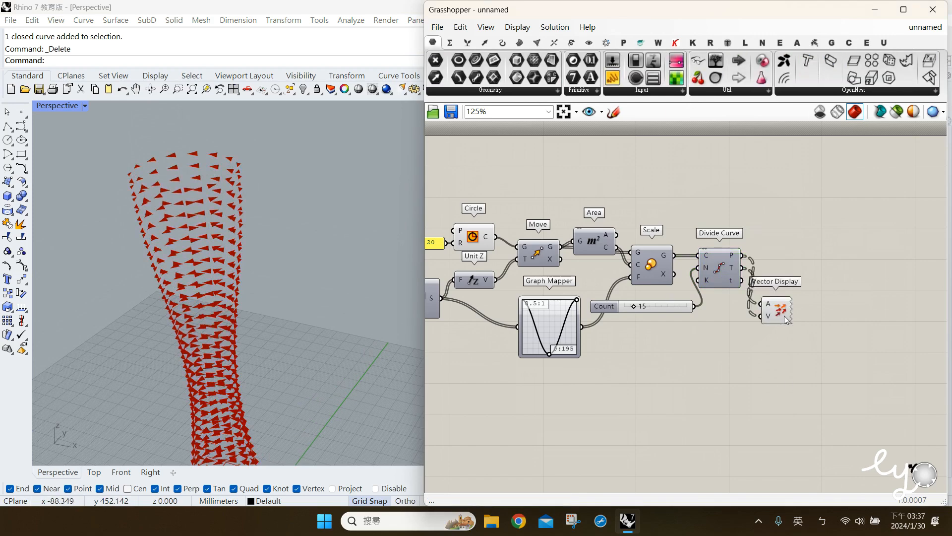
click(796, 213)
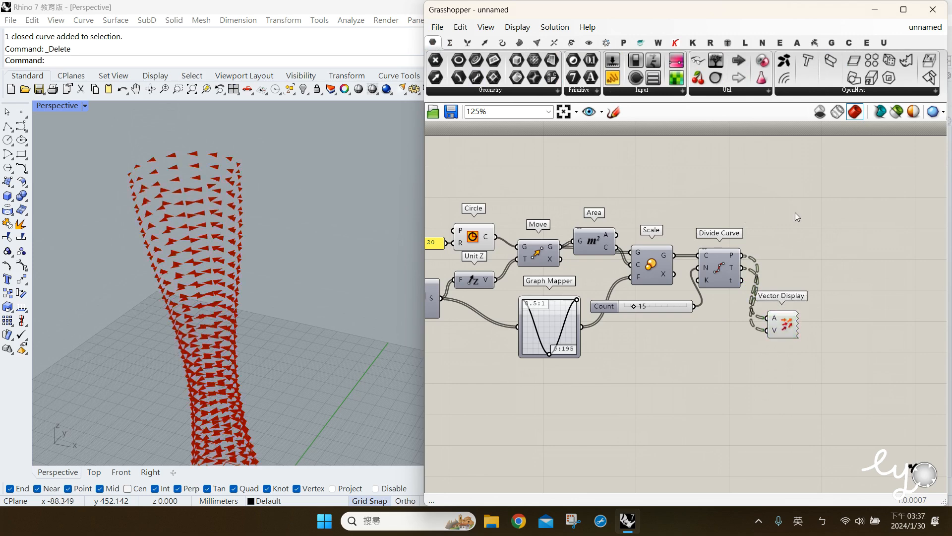
click(484, 42)
click(929, 91)
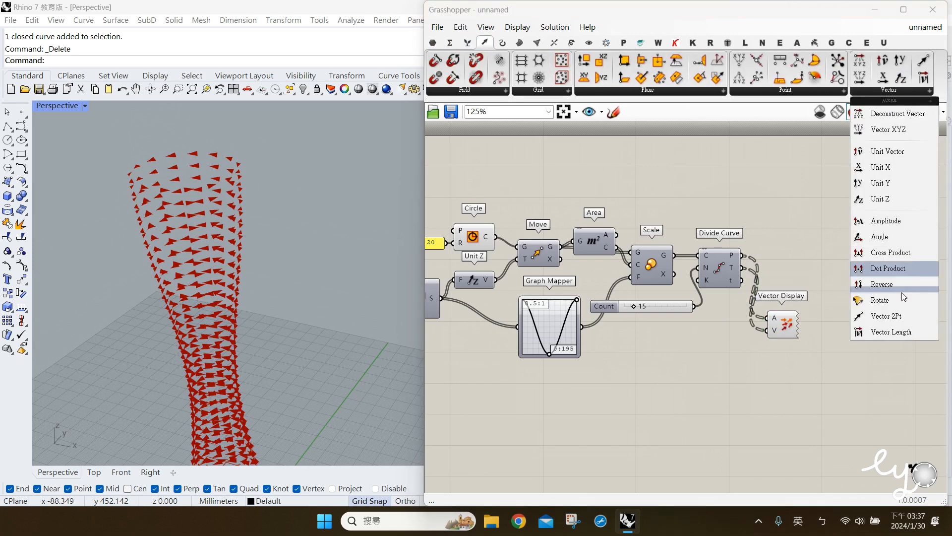
drag(891, 303, 795, 241)
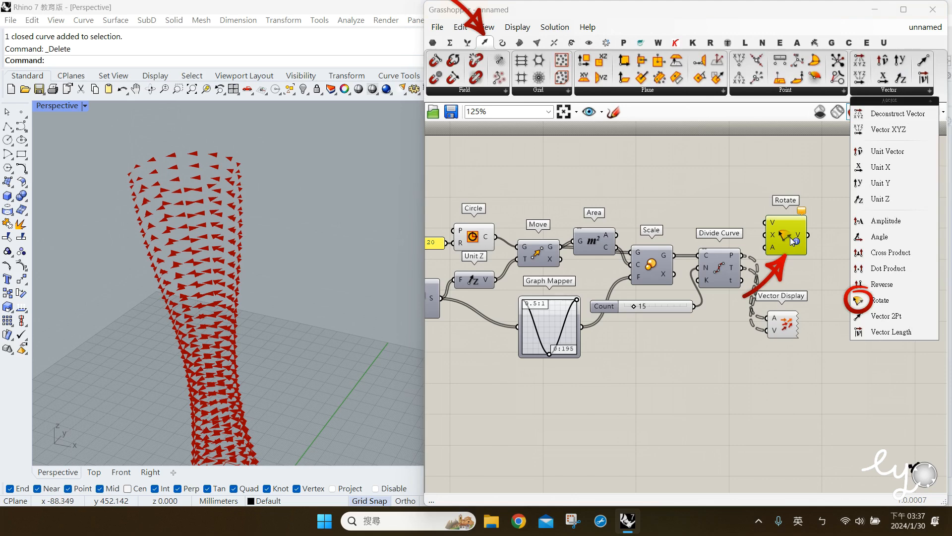
Step: Connect Divide Curve's tangents to the vector input of Rotate and position the component beside it
click(717, 183)
drag(798, 246, 802, 249)
click(725, 263)
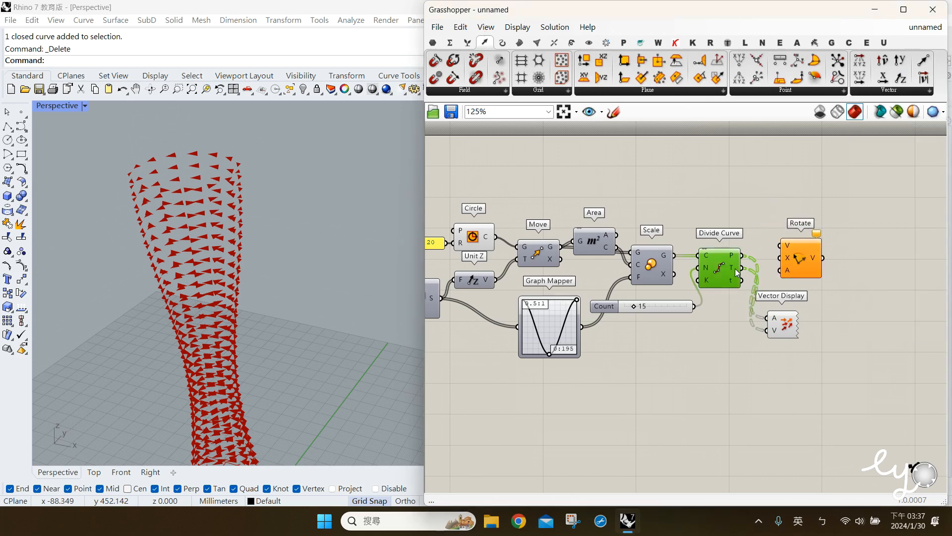
drag(741, 269, 788, 260)
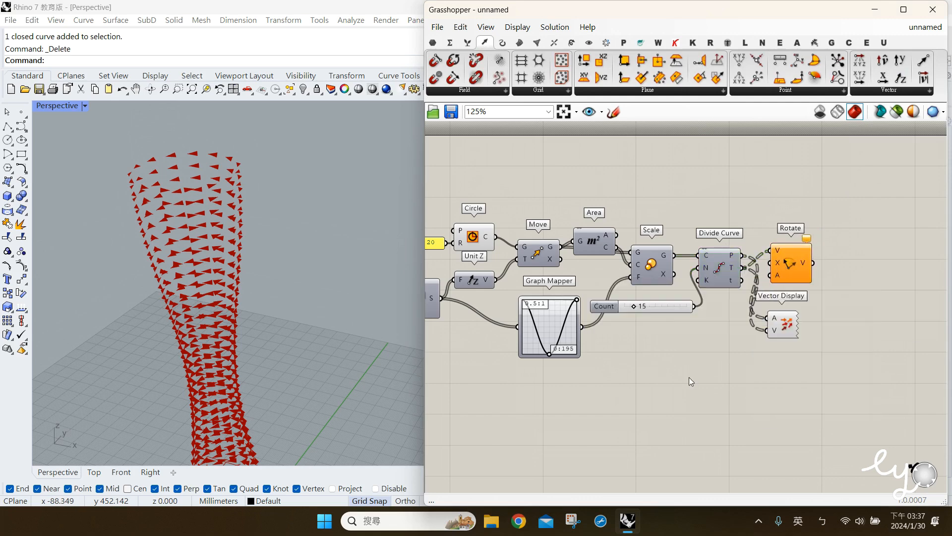
Step: Add a Unit Z component and connect it as Rotate's axis
double_click(722, 369)
text(unit z)
key(Return)
drag(769, 263, 724, 315)
Step: Add a panel of 90 as Rotate's angle and set the angle input to degrees
click(712, 370)
double_click(712, 370)
text(90)
key(Return)
drag(716, 368, 772, 275)
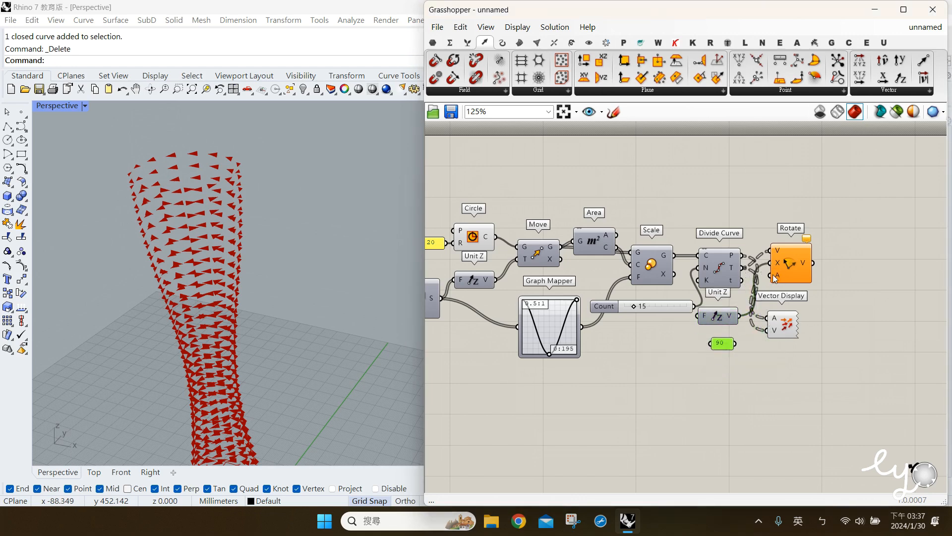
right_click(776, 273)
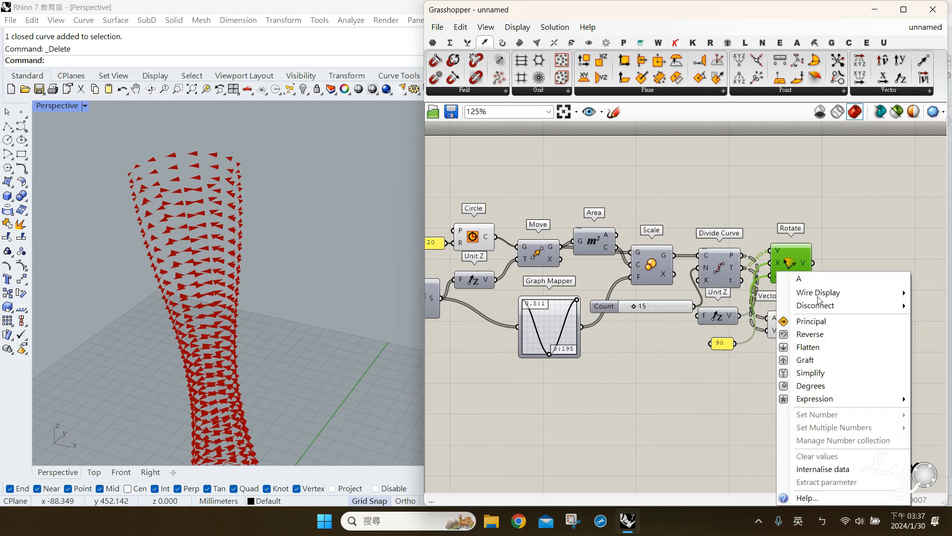
click(810, 385)
Step: Feed the rotated vectors into Vector Display to show their directions along the tower
drag(796, 280, 852, 276)
click(833, 252)
right_drag(318, 223, 298, 232)
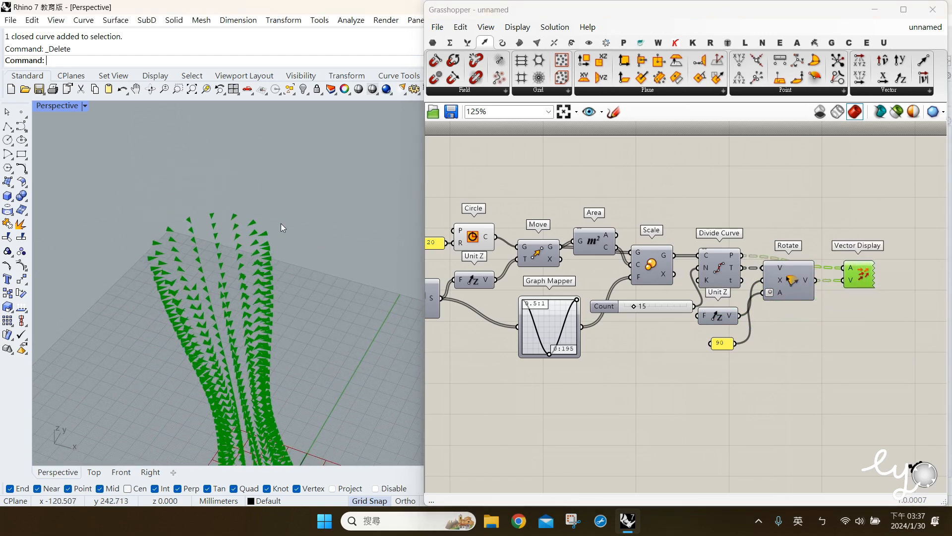
Step: Change the rotation angle panel to -90 and highlight the vector arrows in the viewport
double_click(725, 344)
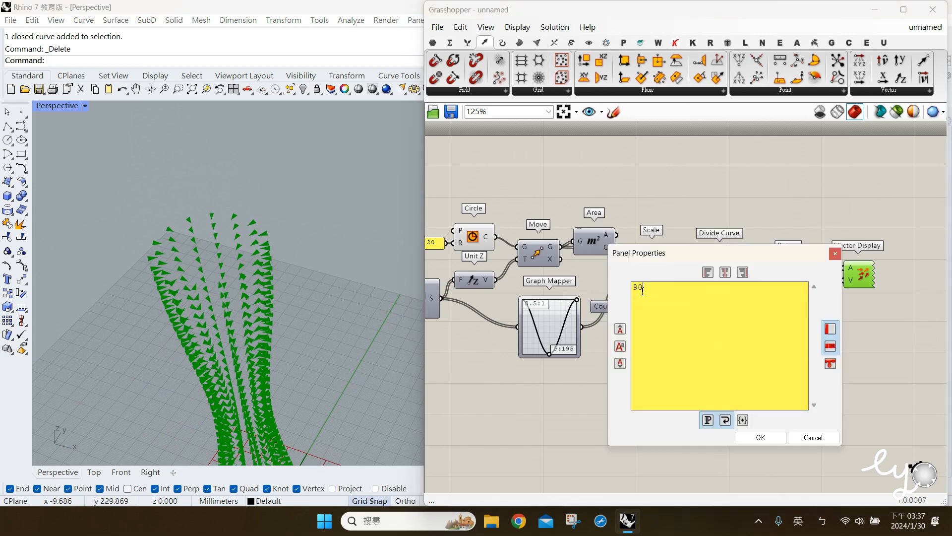
click(742, 434)
click(859, 278)
click(798, 408)
click(857, 273)
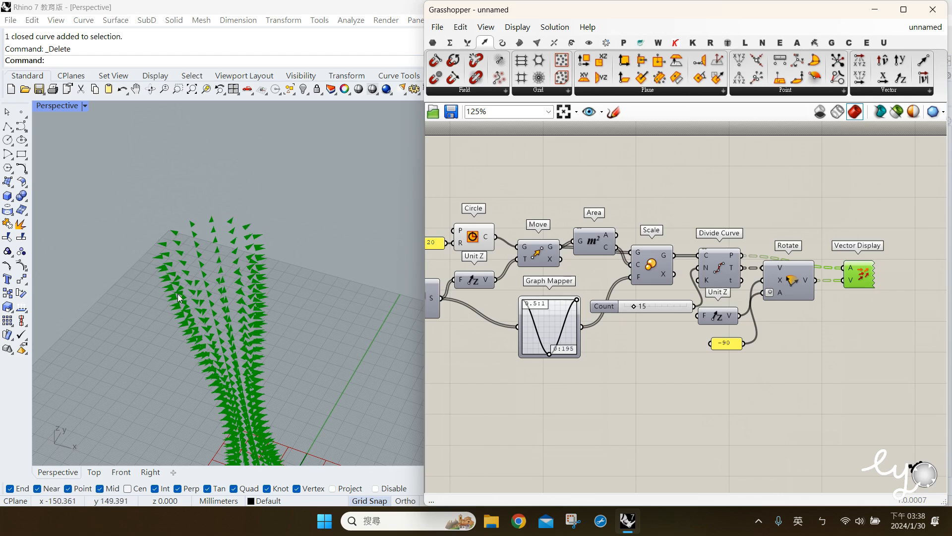
Step: Delete the Vector Display component
click(835, 321)
click(860, 278)
key(Delete)
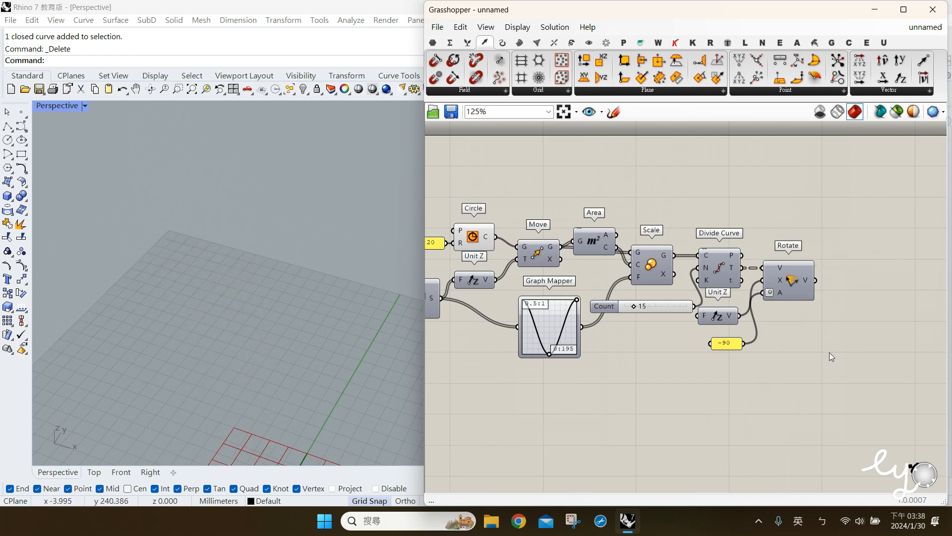
Step: Add a Random component below Rotate
double_click(804, 326)
text(random)
click(784, 186)
drag(795, 353, 790, 370)
click(831, 298)
Step: Add a Move component after Rotate and connect Divide Curve's points as its geometry
right_drag(859, 357, 824, 336)
double_click(814, 310)
text(move)
key(Return)
click(692, 244)
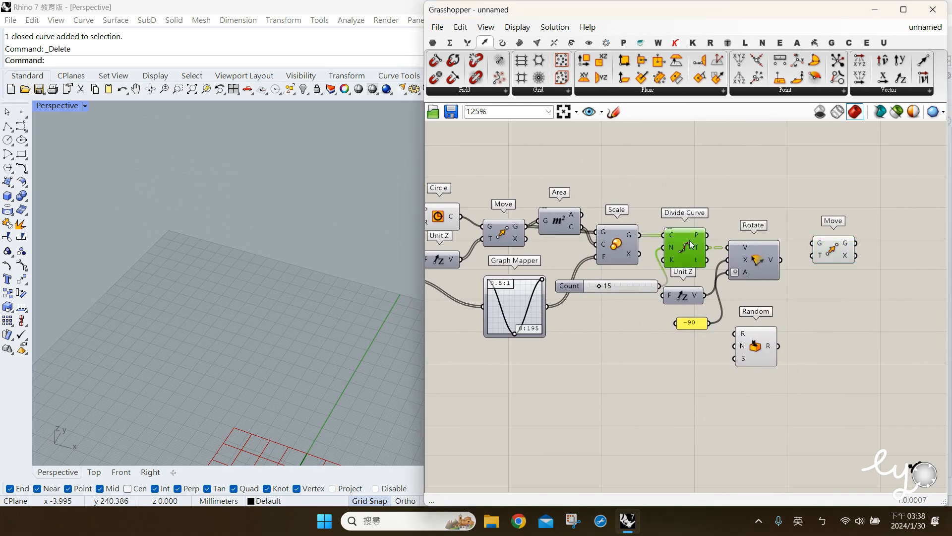
drag(713, 242, 855, 243)
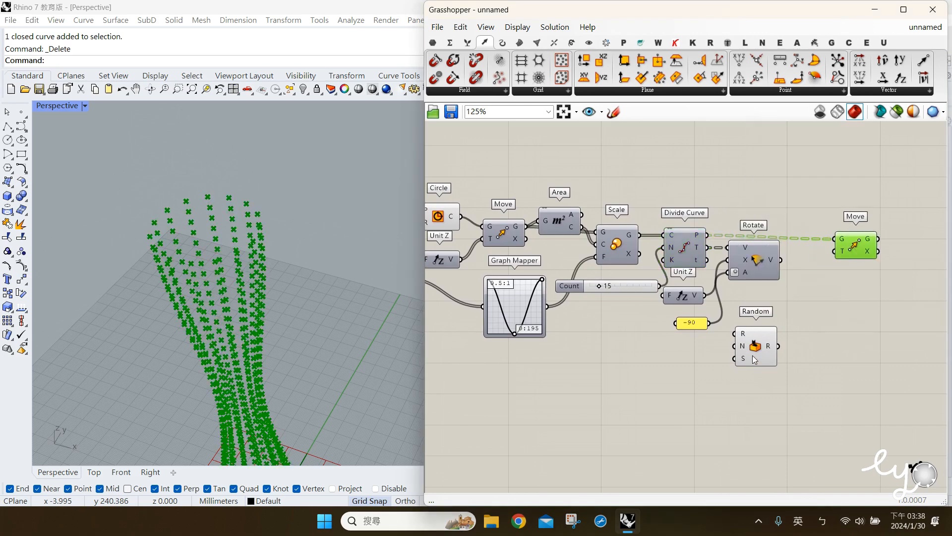
Step: Add an Amplitude component and connect the rotated vectors to its vector input
double_click(805, 310)
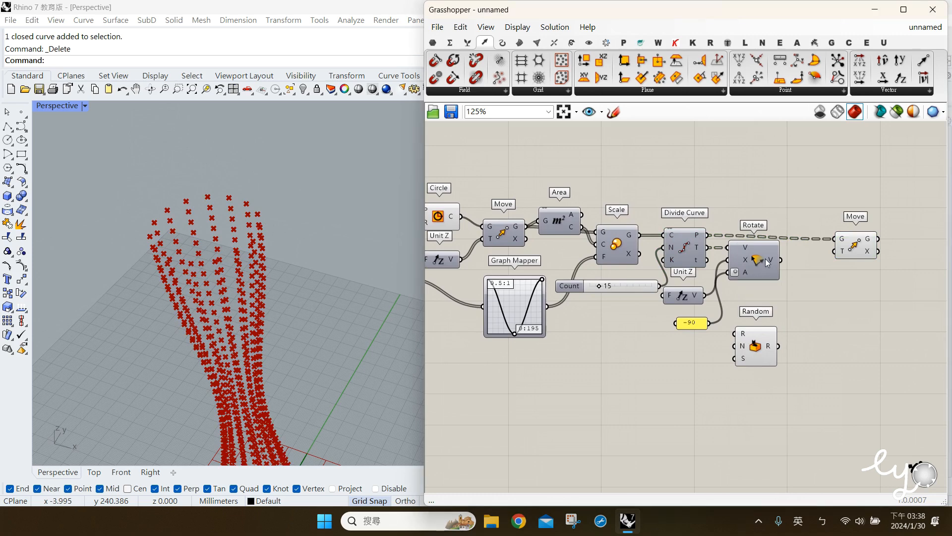
double_click(825, 307)
text(am)
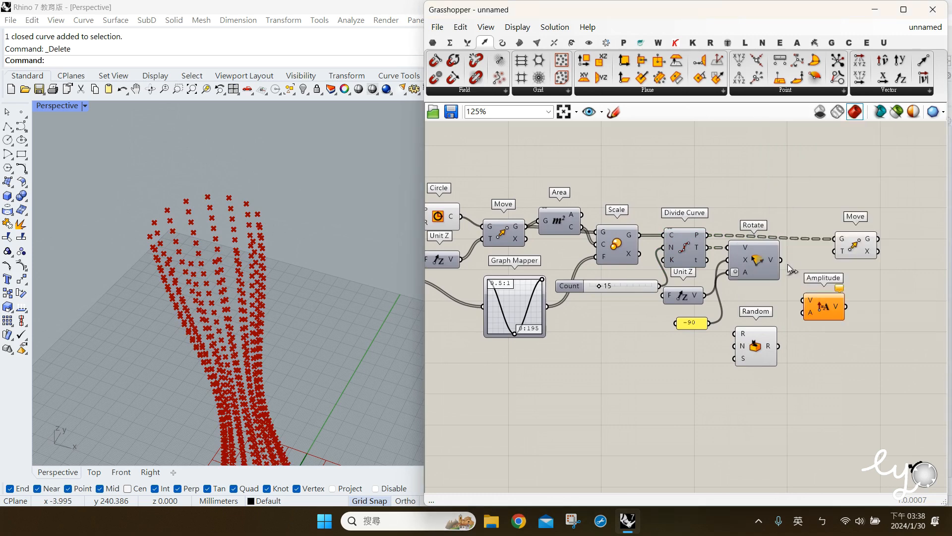
drag(783, 261, 803, 299)
Step: Connect Random's output as the amplitude value and use the Amplitude vectors as the new Move component's motion
drag(771, 356, 773, 350)
click(799, 351)
mouse_move(806, 313)
mouse_down()
mouse_move(779, 340)
mouse_move(815, 311)
mouse_up()
drag(846, 257, 842, 297)
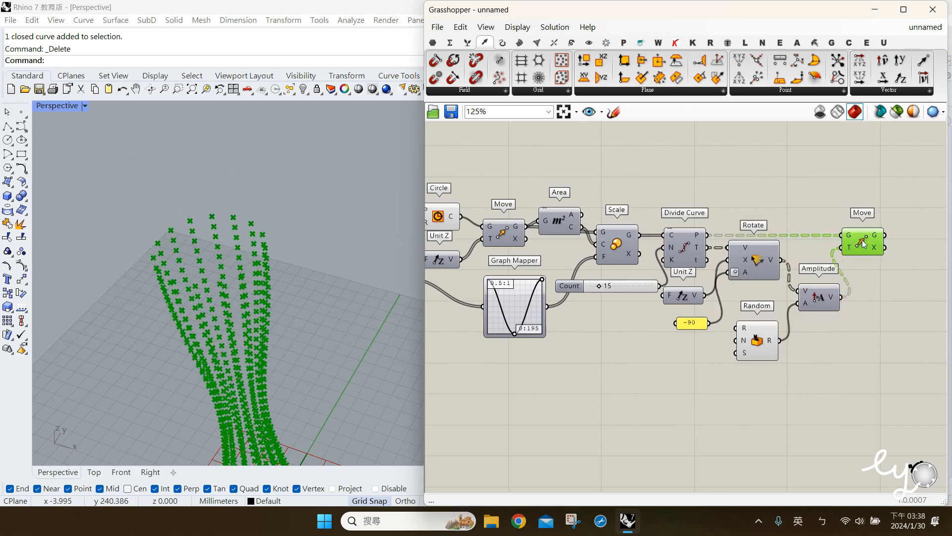
drag(863, 243, 873, 246)
Step: Inspect Random's output and temporarily show Divide Curve's preview to compare the original points with the moved ones
click(788, 349)
click(750, 331)
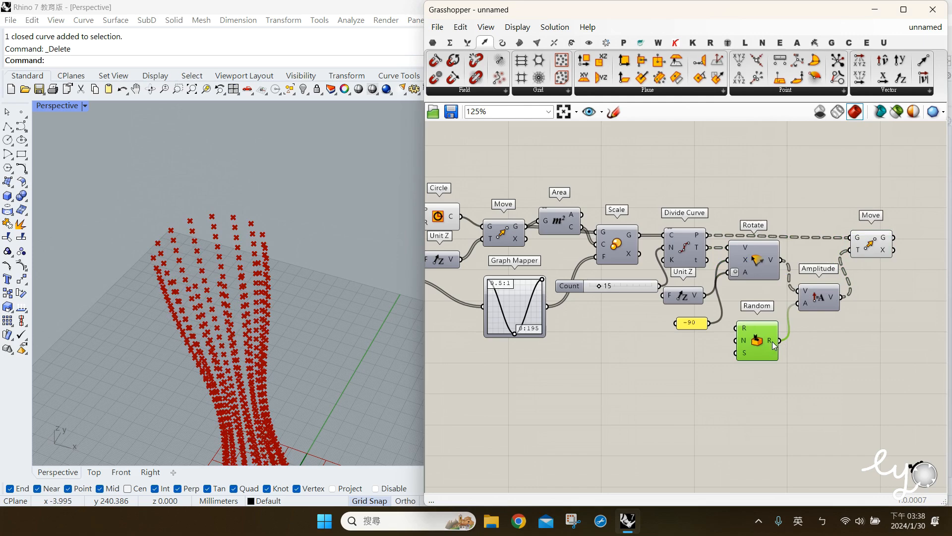
mouse_move(772, 341)
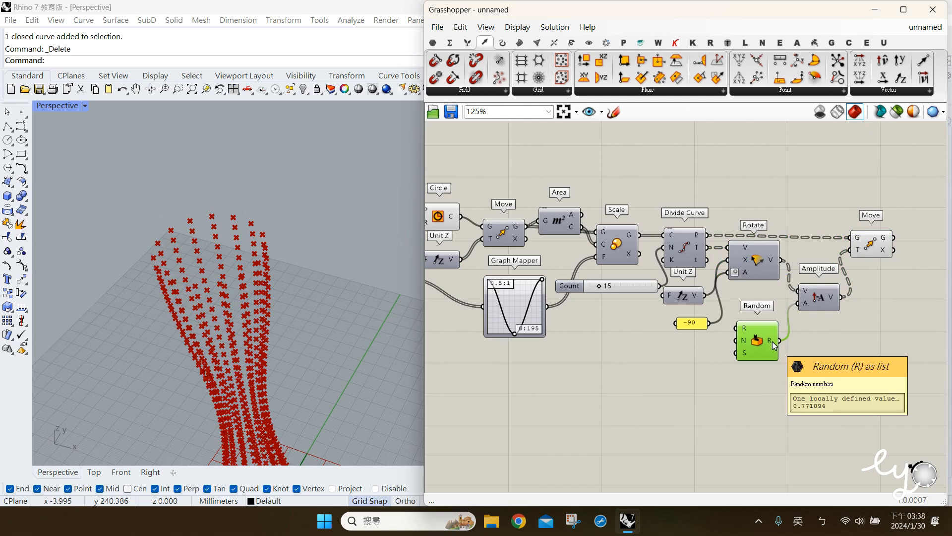
click(684, 245)
middle_click(684, 239)
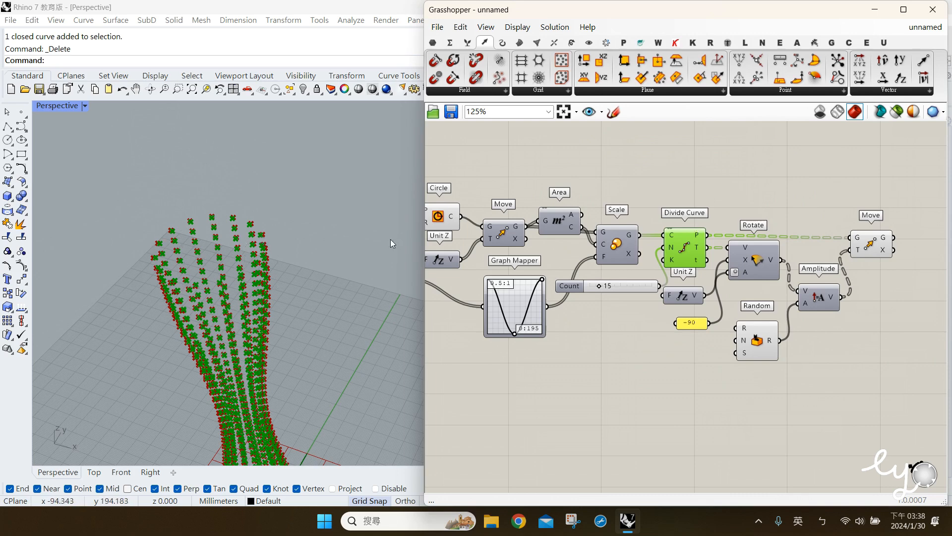
middle_click(686, 254)
click(724, 215)
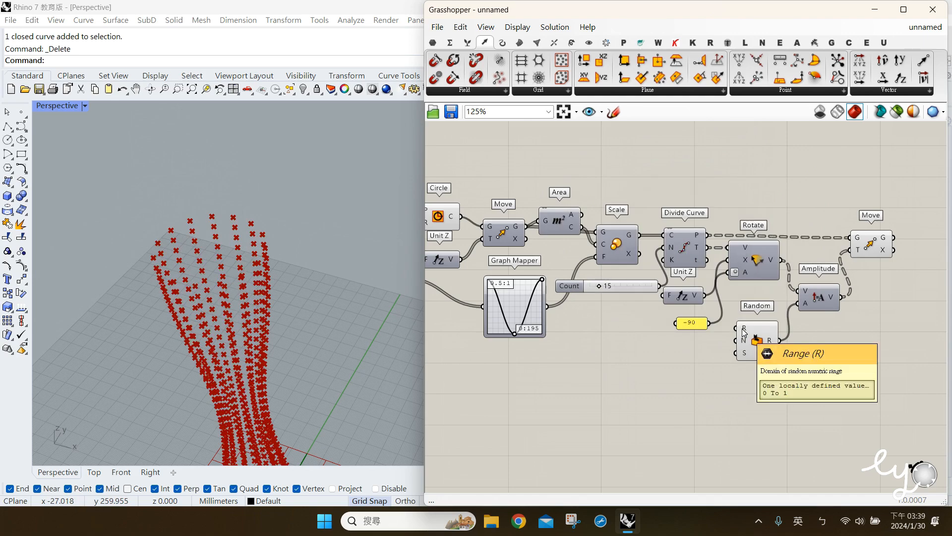
Step: Add a panel reading 0 to 5 and connect it as Random's range
double_click(650, 366)
text(")
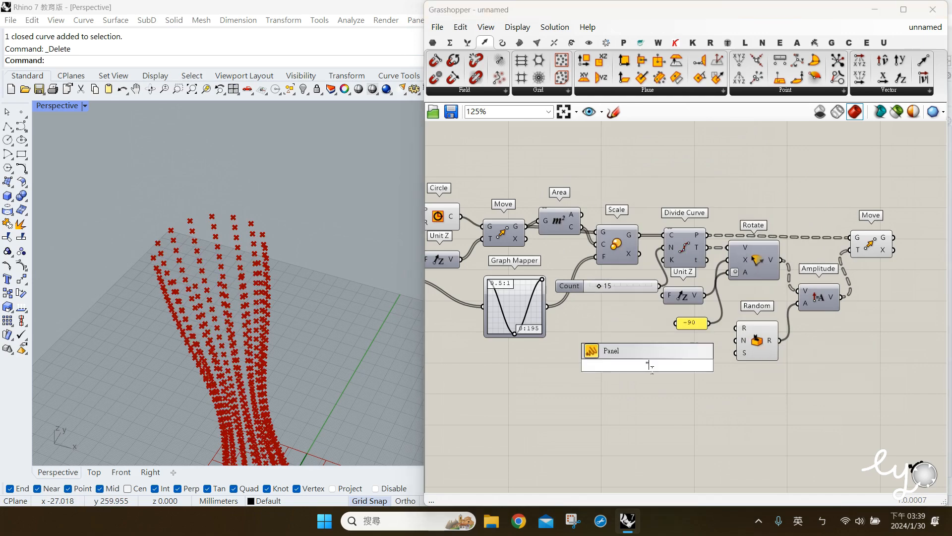
text(0 to 5)
key(Return)
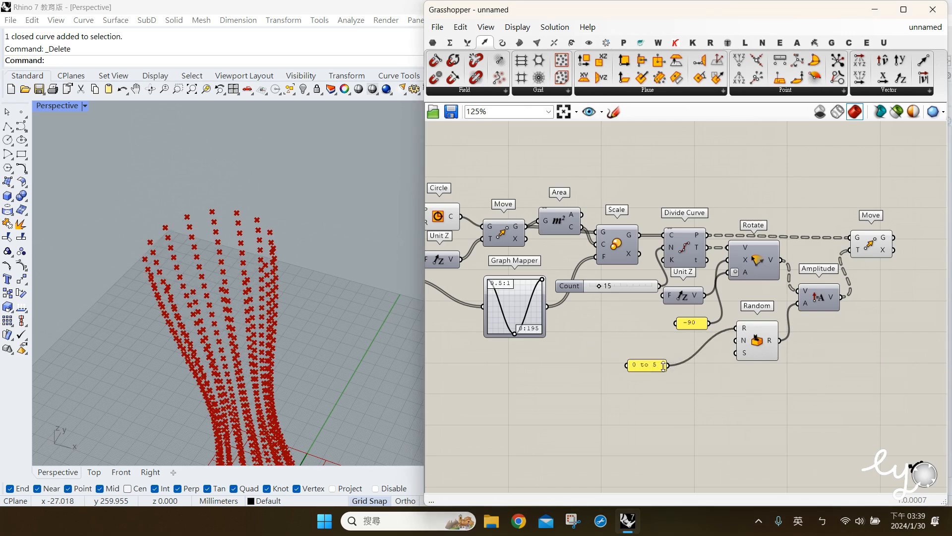
Step: Connect the Divide Curve count slider to Random's number input
click(744, 342)
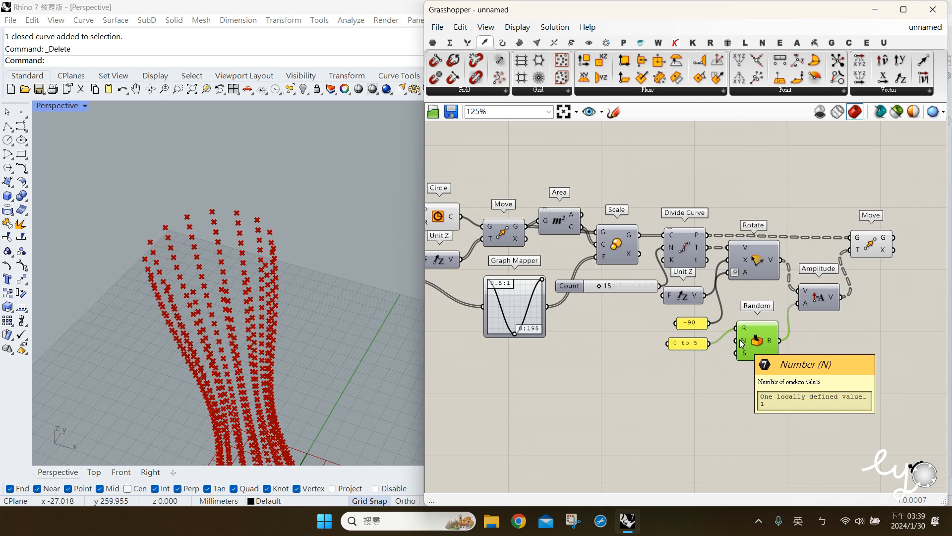
click(620, 287)
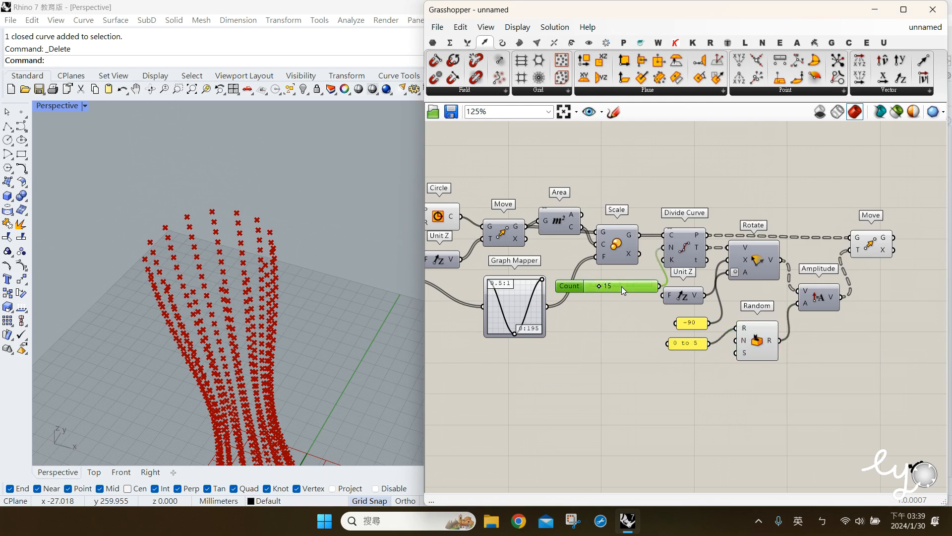
drag(626, 287, 624, 283)
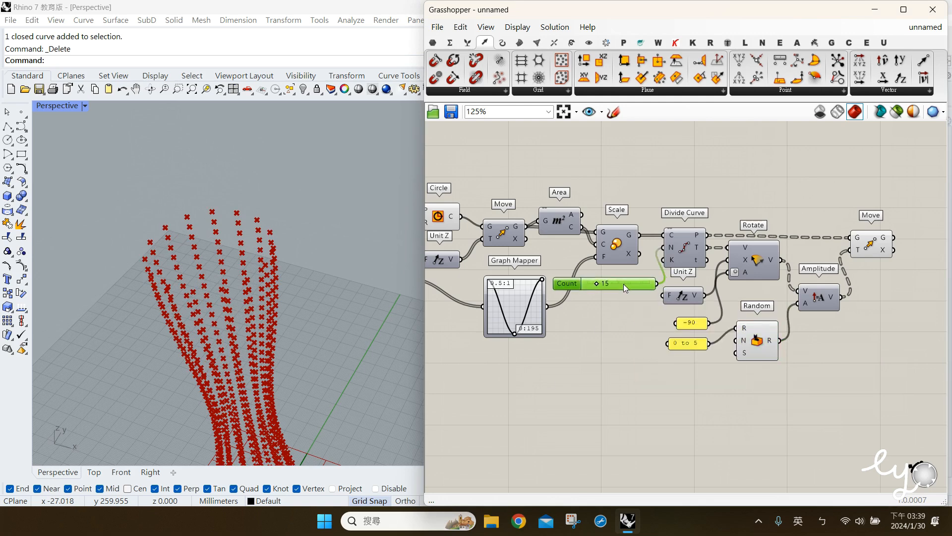
click(746, 342)
click(725, 347)
drag(658, 285, 736, 341)
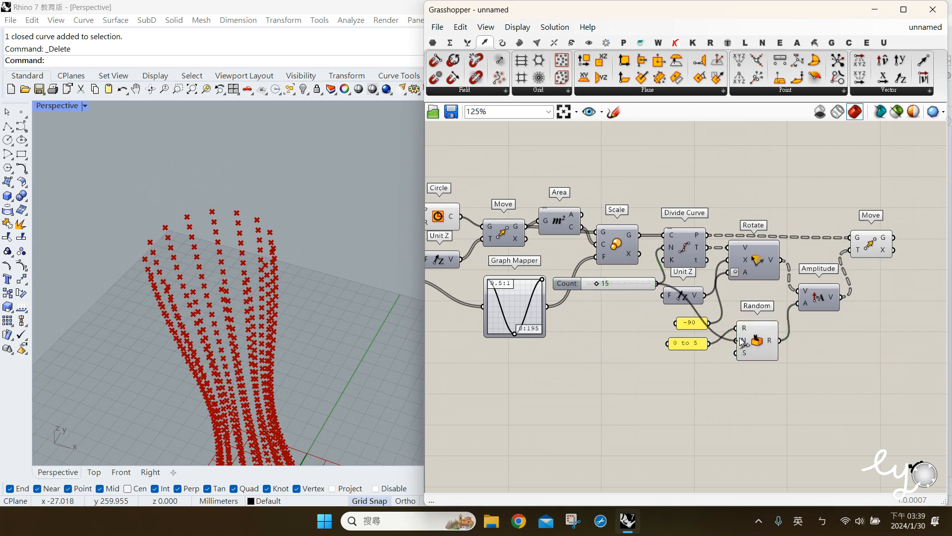
right_drag(746, 372, 706, 340)
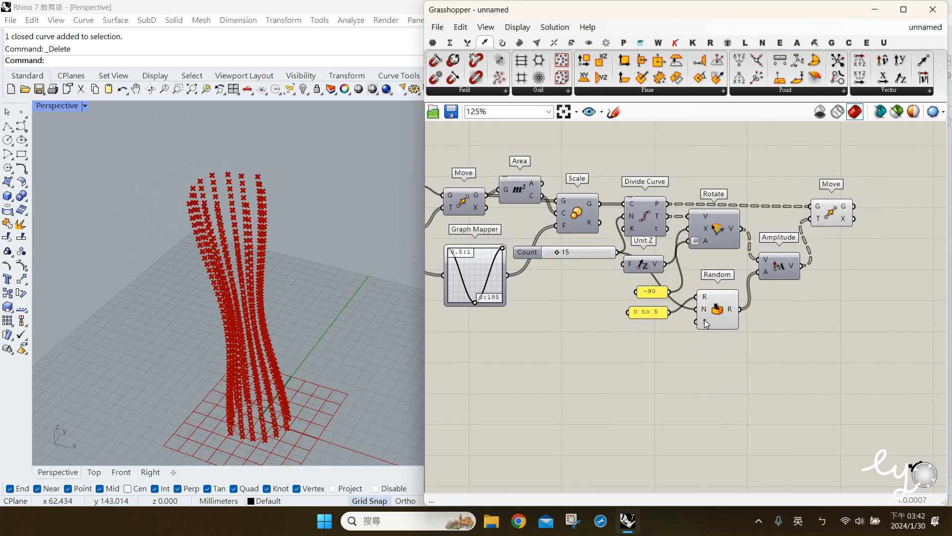
Step: Examine Random's seed and output, the Amplitude inputs and the moved points at the tower's base
mouse_move(706, 323)
mouse_move(730, 311)
mouse_move(767, 263)
right_drag(211, 364, 216, 306)
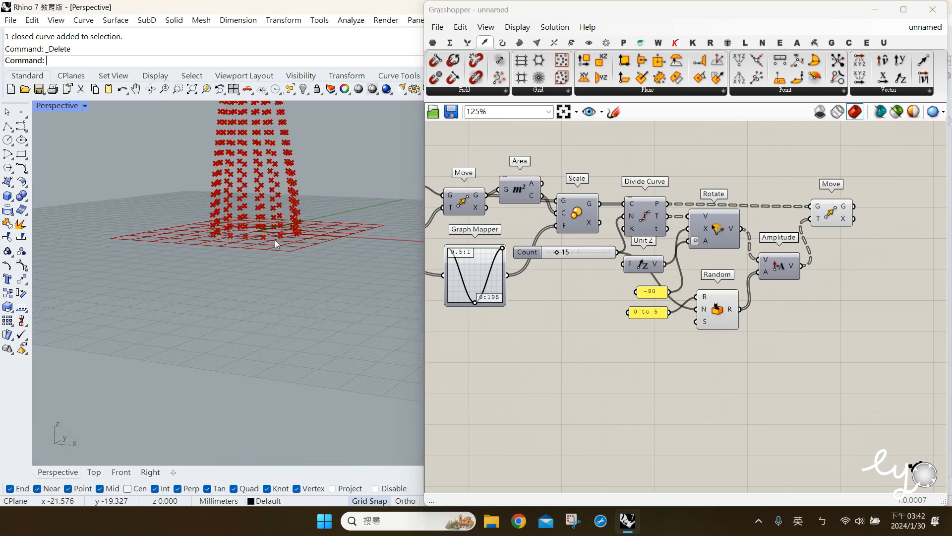
drag(212, 216, 329, 222)
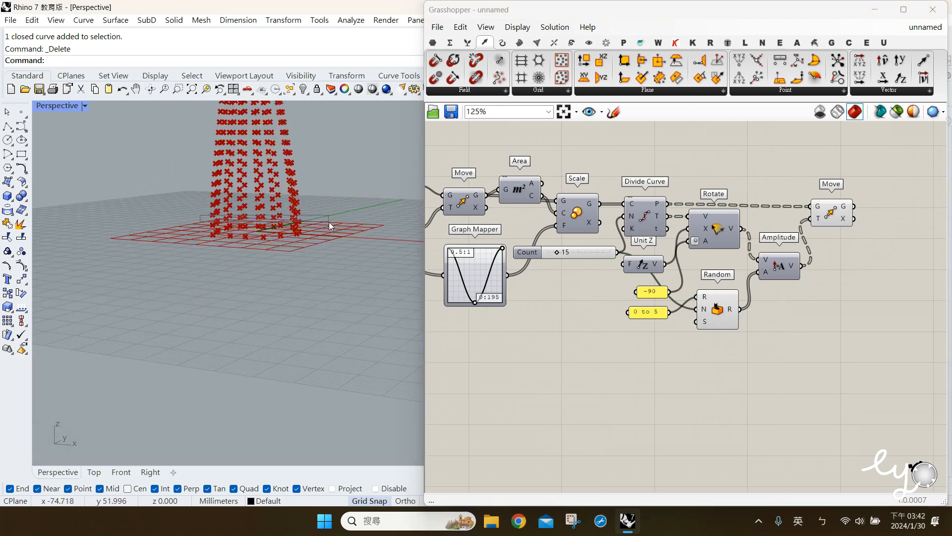
click(729, 309)
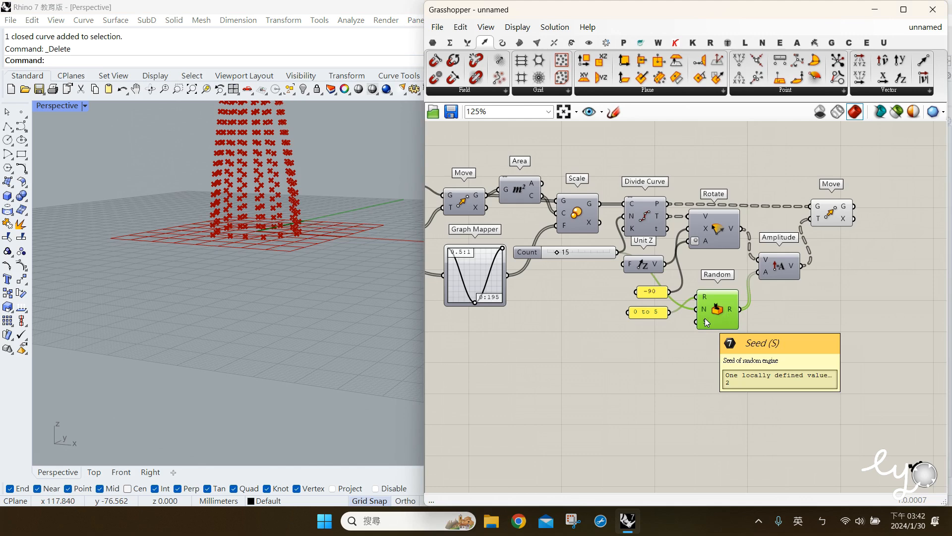
Step: Add a Series component and connect it to Random's seed input
double_click(635, 354)
text(se)
click(628, 213)
drag(668, 360, 698, 322)
Step: Connect the floor Series' count panel of 40 to the count input of the Series feeding Random's seed
click(642, 372)
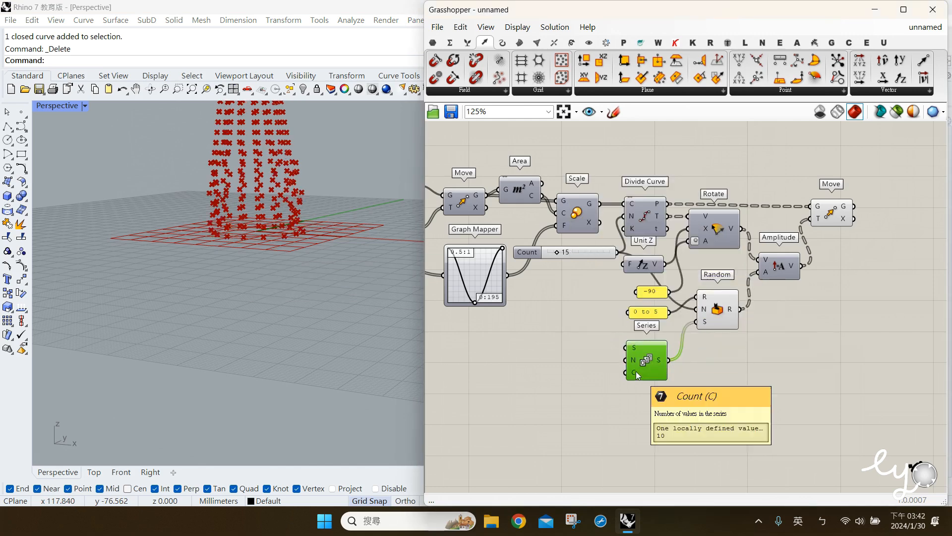
right_drag(562, 365, 708, 366)
click(494, 259)
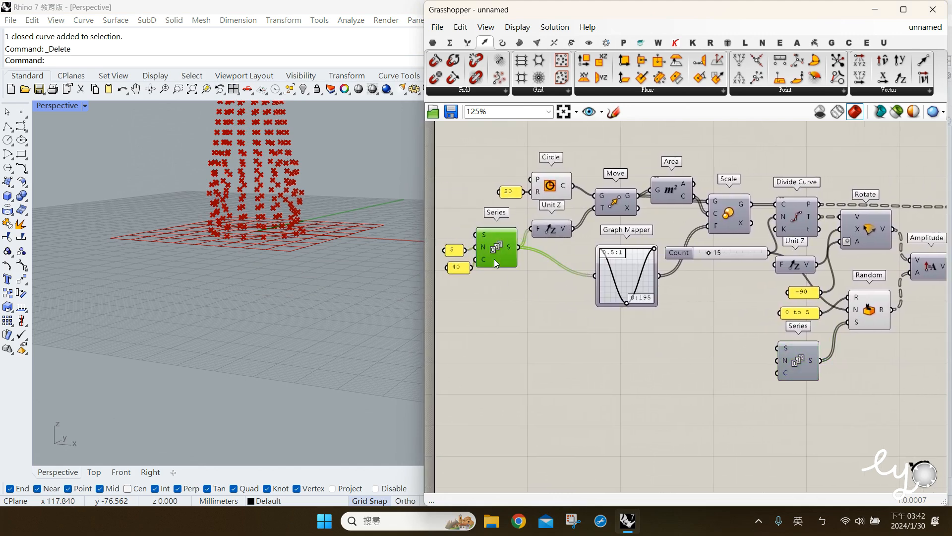
click(461, 268)
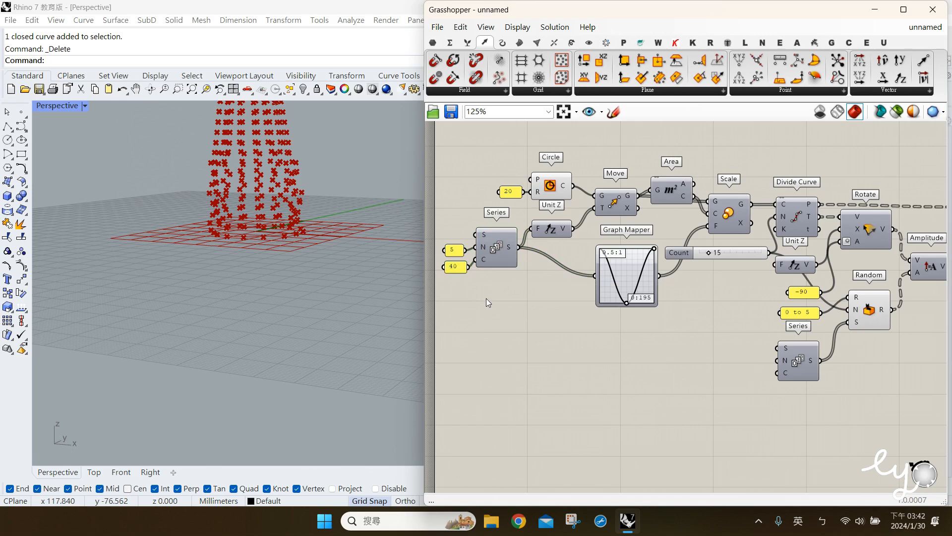
drag(480, 278, 777, 372)
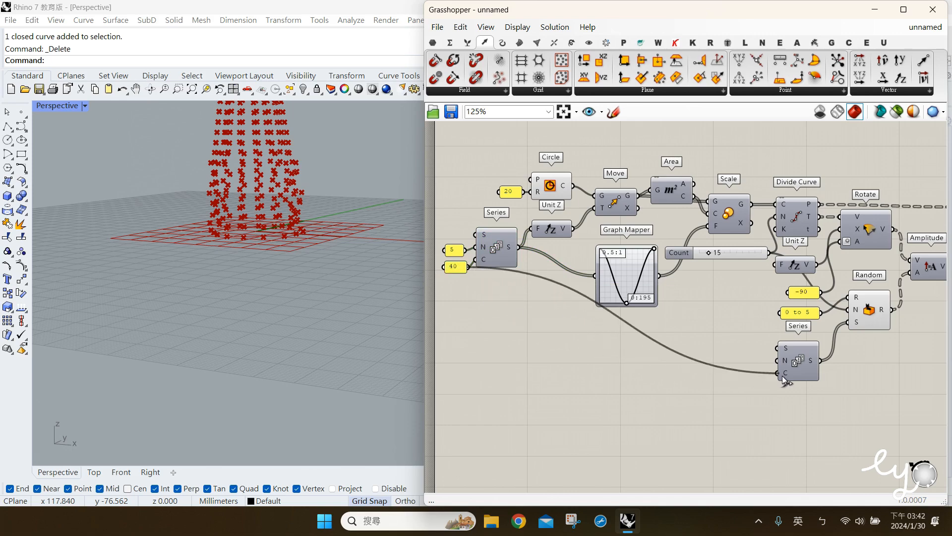
mouse_move(257, 241)
right_down()
mouse_move(285, 261)
mouse_move(252, 331)
mouse_move(242, 257)
mouse_move(279, 263)
mouse_move(270, 304)
mouse_move(272, 227)
mouse_move(259, 260)
right_up()
Step: Inspect Random's output in a temporary enlarged panel and delete that panel
right_drag(810, 335, 653, 322)
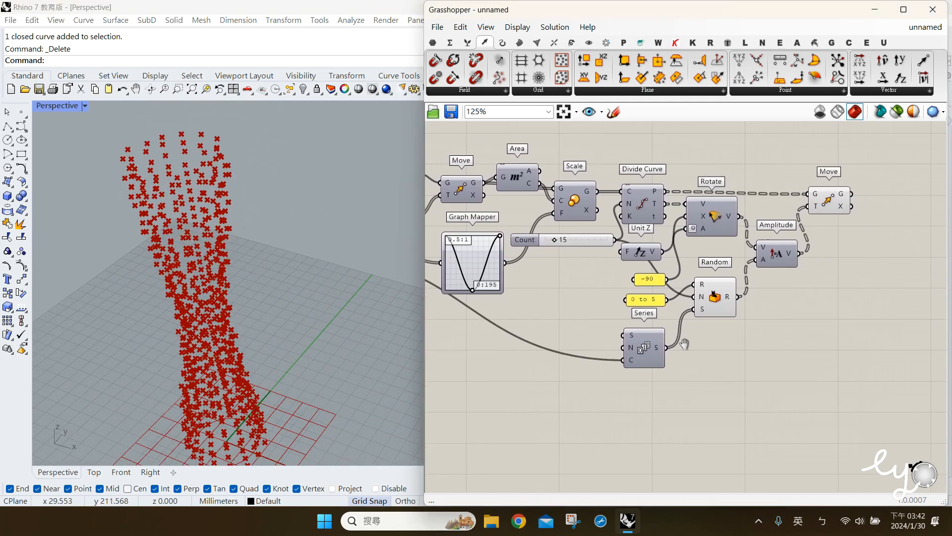
click(709, 302)
click(803, 351)
key(ctrl+v)
drag(755, 358, 753, 352)
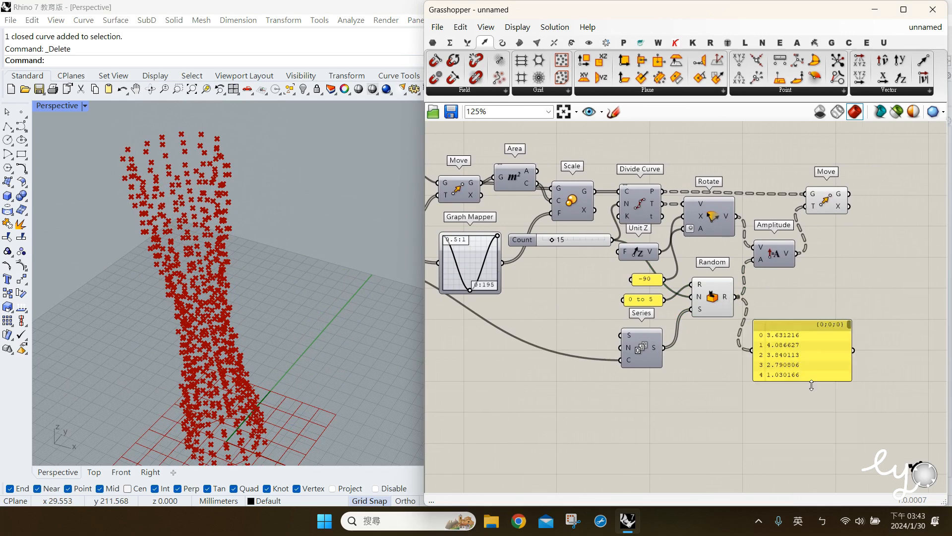
drag(815, 383, 819, 464)
mouse_move(849, 327)
mouse_down()
mouse_move(853, 342)
mouse_move(856, 323)
mouse_up()
click(826, 363)
key(Delete)
Step: Turn off the preview of the Random component
click(831, 211)
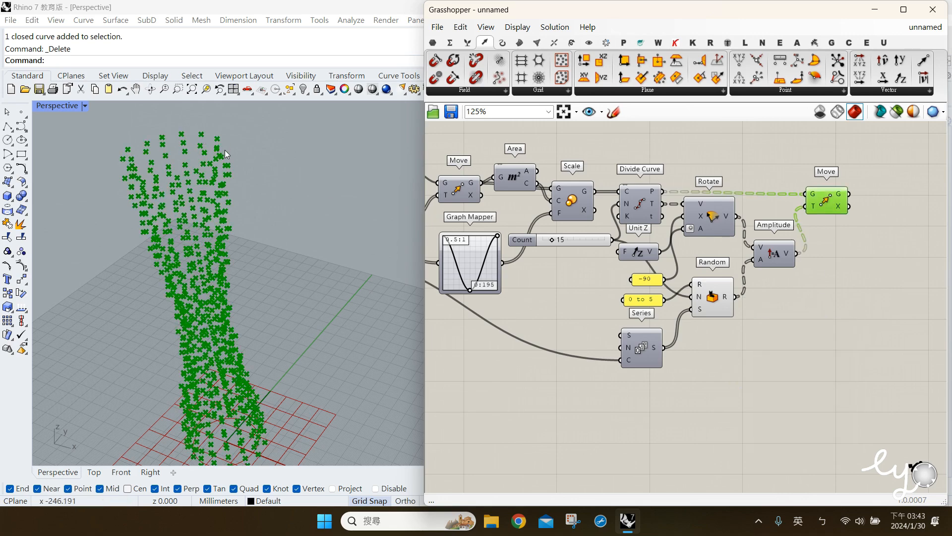
click(615, 299)
click(706, 299)
middle_click(708, 300)
Step: Add a PolyLine component after the last Move and connect the moved points to its vertices input
click(829, 201)
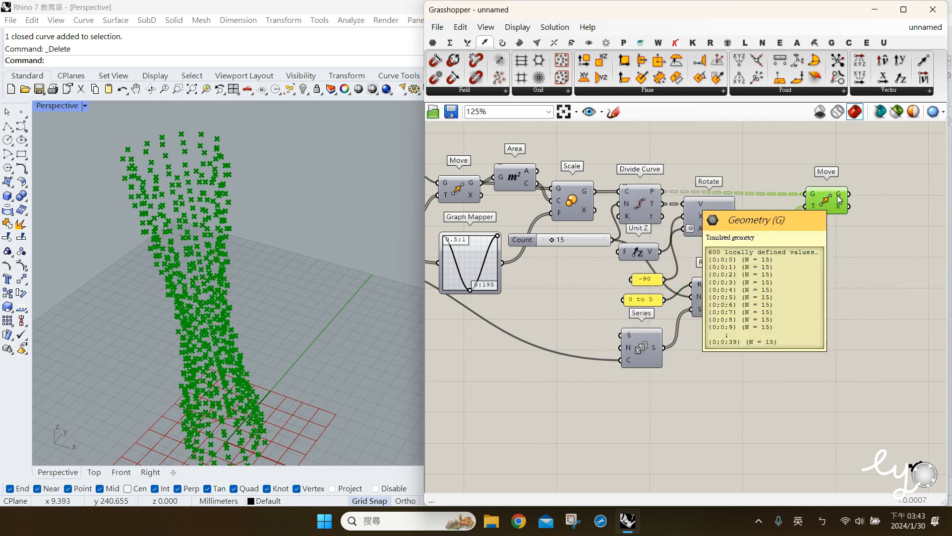
double_click(899, 338)
text(polyli)
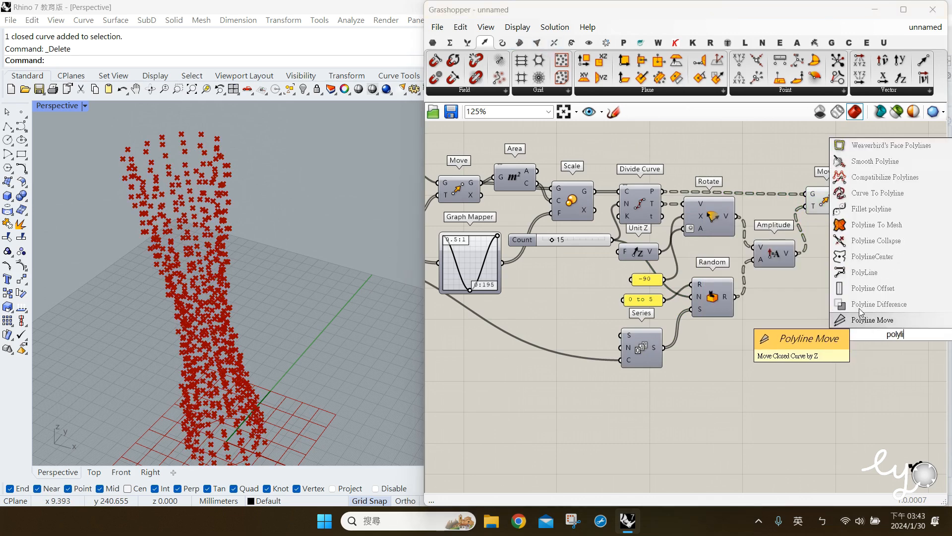
click(862, 273)
drag(898, 326, 862, 207)
drag(882, 215, 883, 202)
Step: Hide the preview of the Move component that feeds PolyLine
click(825, 203)
middle_click(824, 203)
click(848, 180)
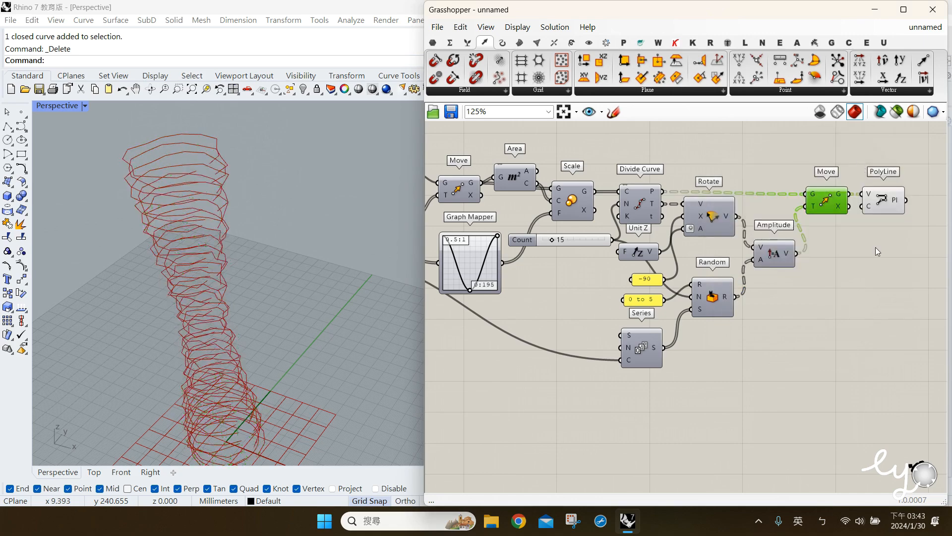
Step: Invert PolyLine's Closed input to True so every floor outline is a closed polyline
right_drag(873, 228, 803, 226)
click(802, 224)
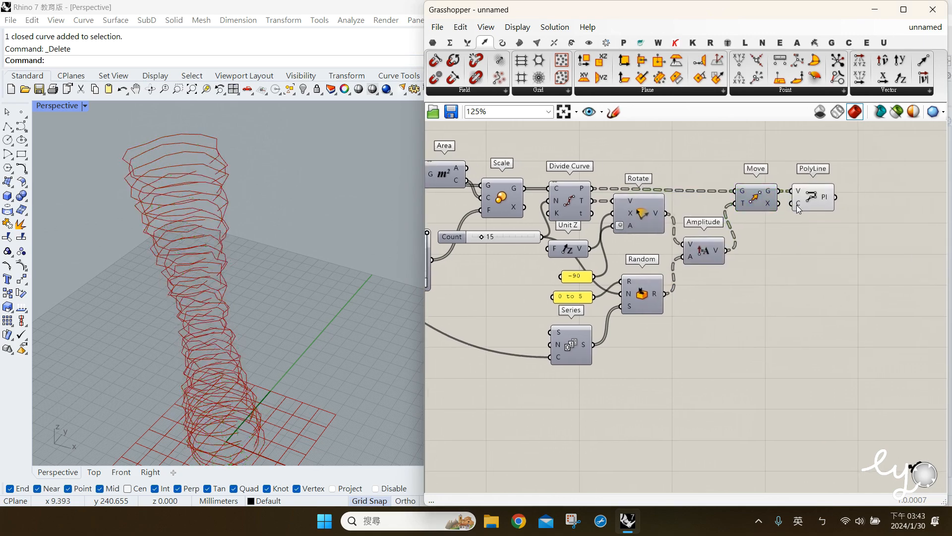
right_click(798, 208)
click(838, 304)
drag(808, 204, 820, 205)
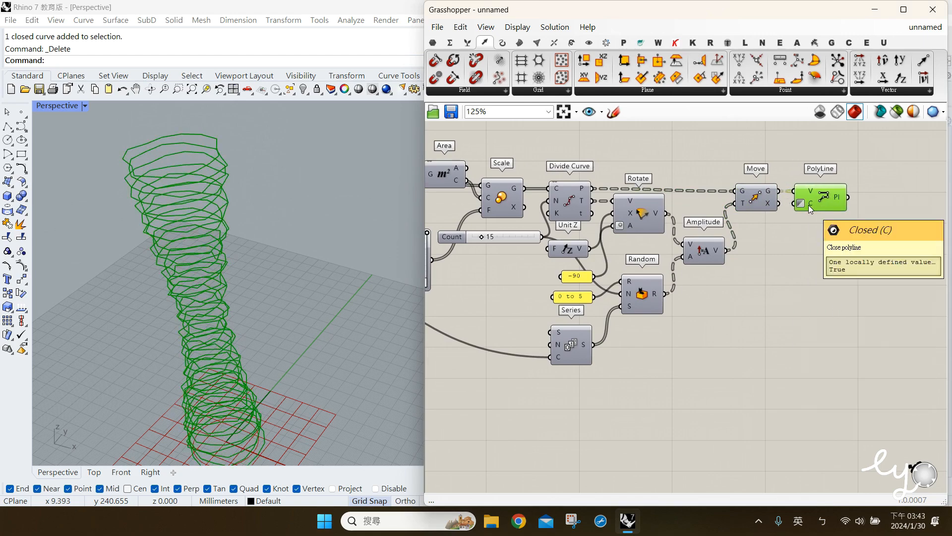
click(810, 213)
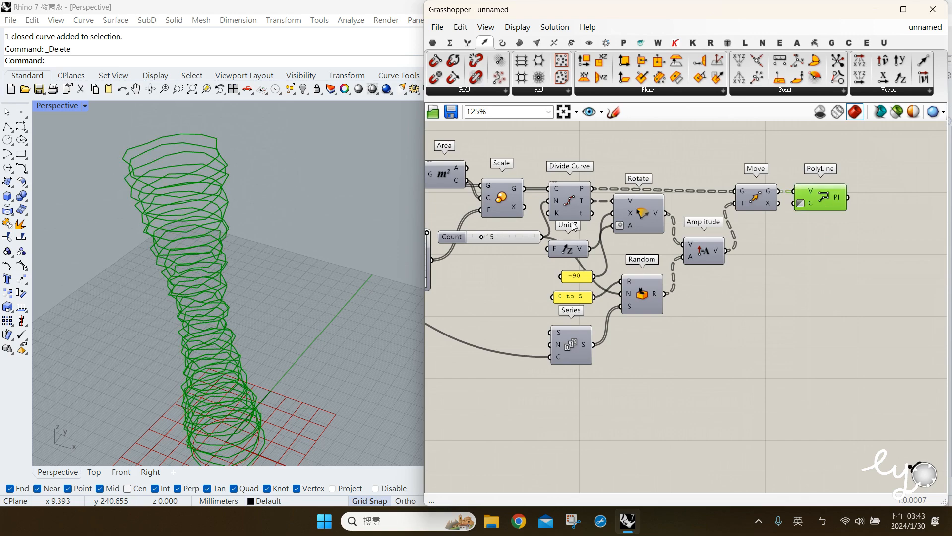
right_drag(294, 362, 251, 319)
click(754, 347)
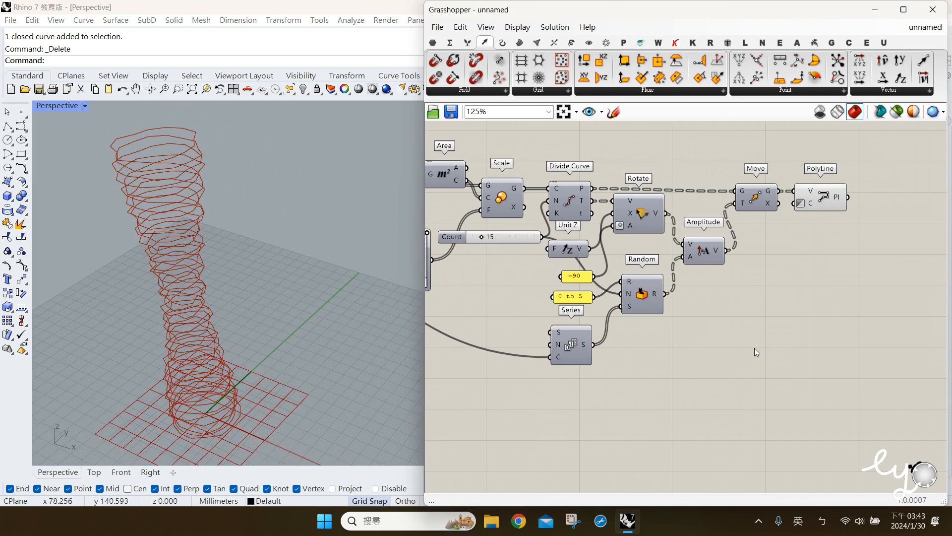
Step: Add a Loft component and connect the PolyLine output to its Curves input
right_drag(794, 262, 771, 262)
double_click(769, 259)
text(loft)
click(772, 249)
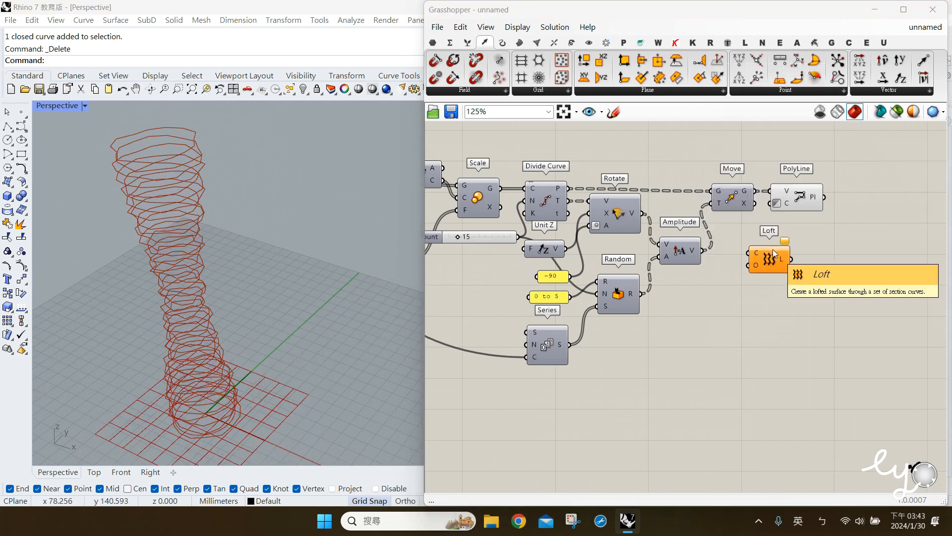
drag(773, 249, 871, 227)
drag(830, 204, 850, 205)
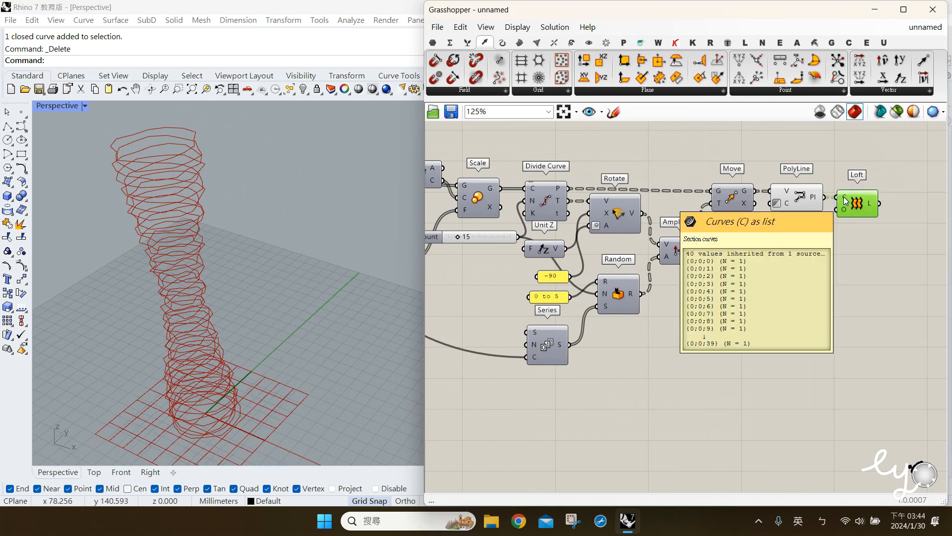
Step: Flatten Loft's Curves input so all floor outlines form one surface
right_click(846, 201)
click(853, 282)
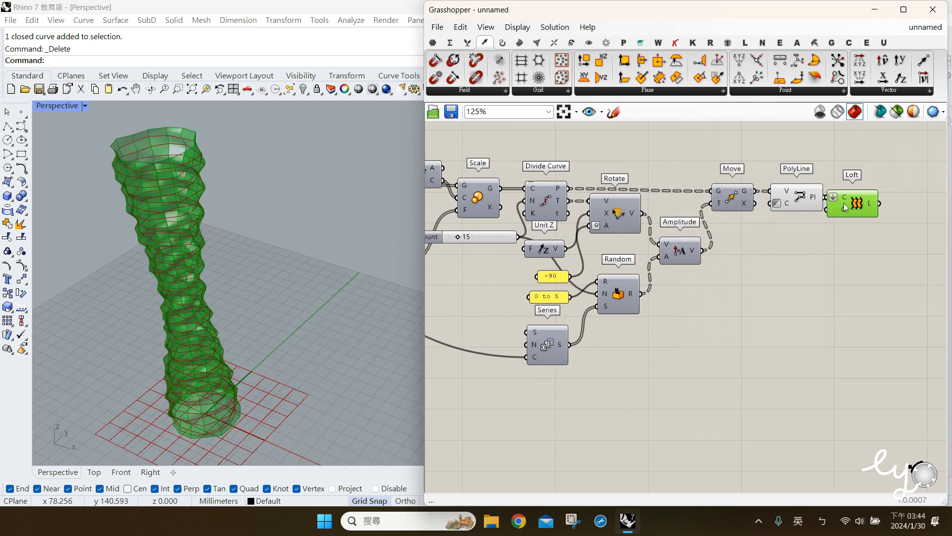
drag(843, 203, 856, 204)
Step: Hide the PolyLine preview and check the lofted tower surface
click(797, 339)
click(802, 194)
middle_click(802, 194)
click(833, 161)
click(863, 199)
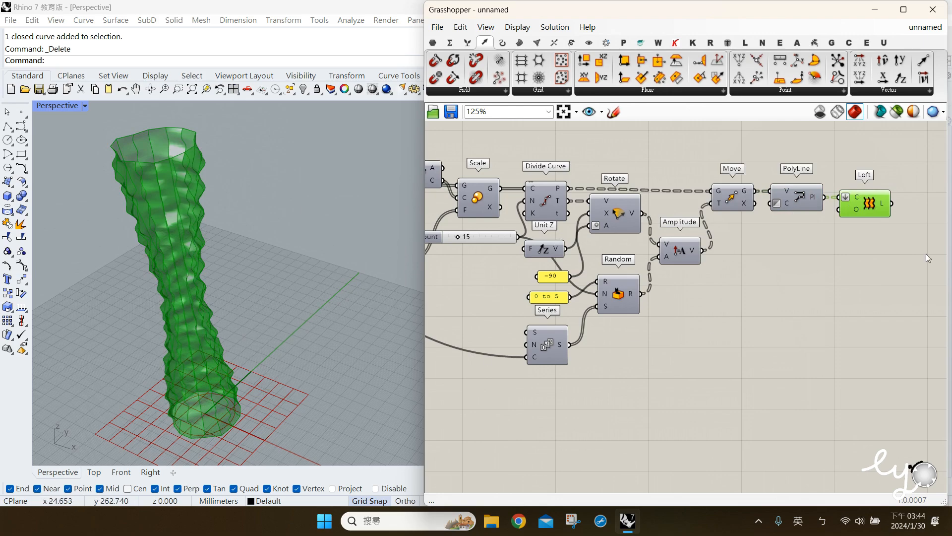
click(931, 287)
Step: Add a Contour component beside Loft and connect the lofted surface to its shape input
right_drag(826, 302, 811, 287)
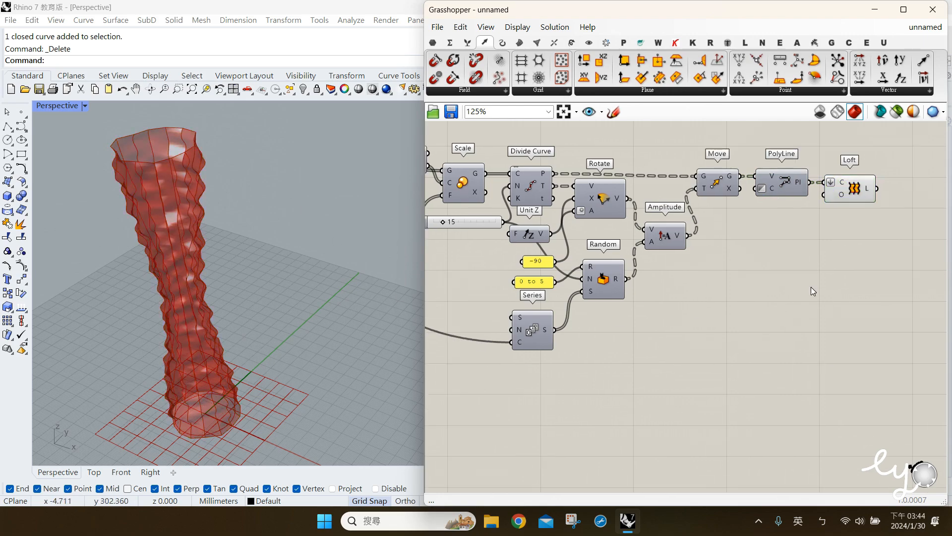
click(863, 196)
click(838, 251)
mouse_move(557, 48)
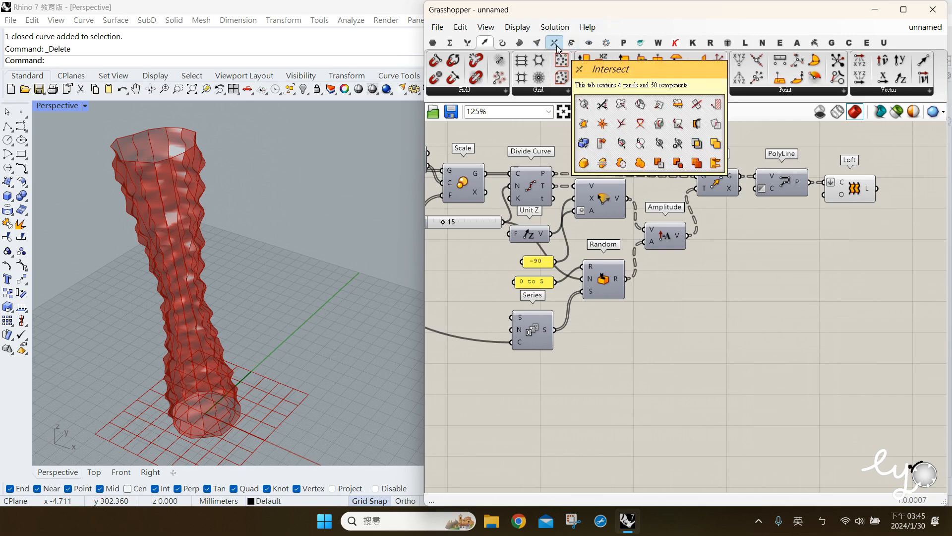
click(555, 43)
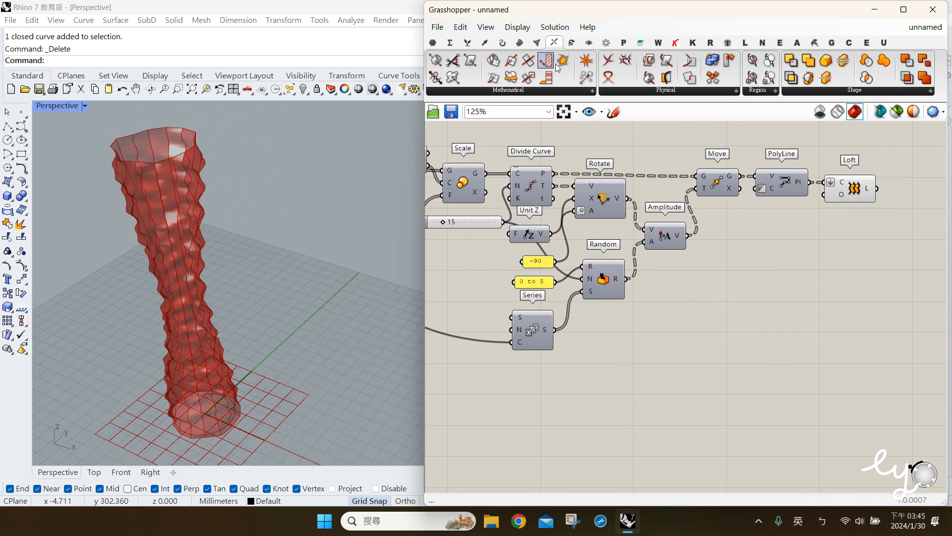
drag(556, 65, 805, 259)
right_drag(807, 303, 669, 298)
drag(647, 260, 757, 238)
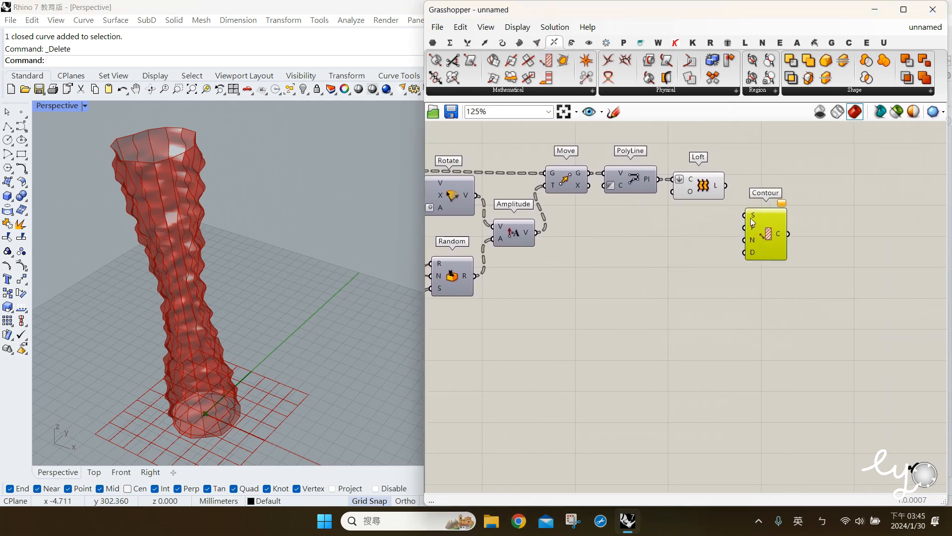
drag(730, 185, 756, 211)
Step: Add a panel with the value 5 and connect it to Contour's distance input
click(671, 284)
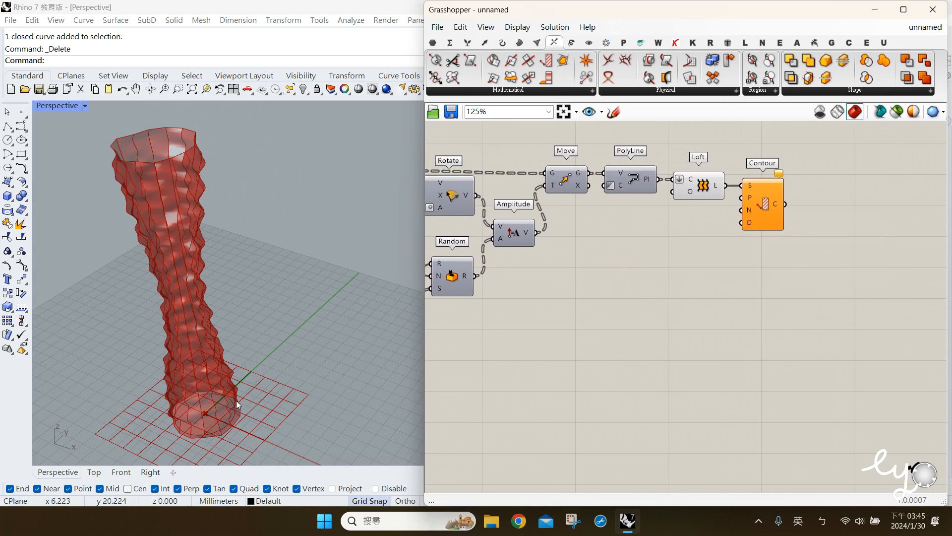
double_click(675, 266)
text(5)
key(Return)
drag(741, 222, 713, 222)
Step: Compare the Contour distance with the floor Series' step value and examine the contour curves on the tower
right_drag(522, 285, 711, 279)
click(474, 208)
mouse_move(501, 204)
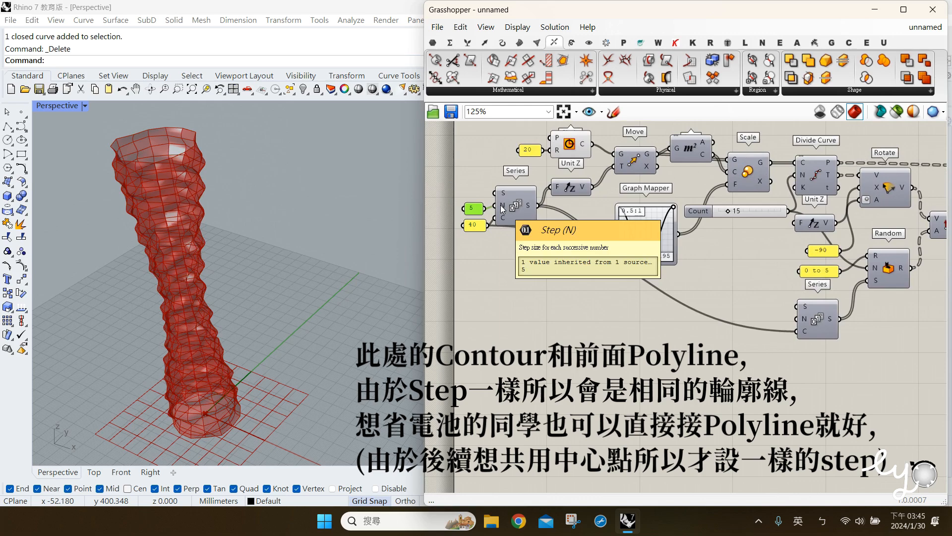
right_drag(941, 315, 746, 312)
right_drag(835, 317, 676, 320)
right_drag(798, 318, 677, 325)
click(726, 202)
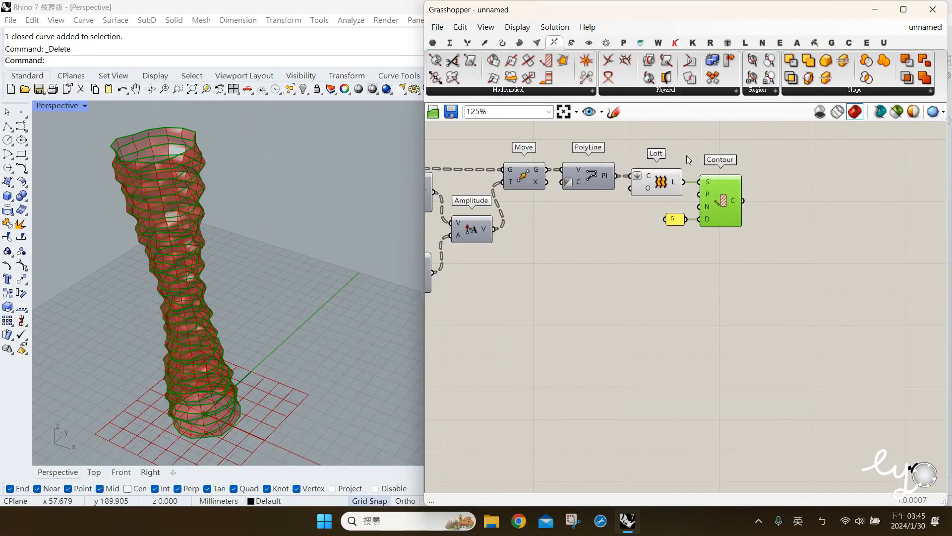
click(743, 288)
click(720, 199)
click(679, 284)
click(722, 208)
Step: Add an Extrude component and connect the contour curves to its base input
click(520, 43)
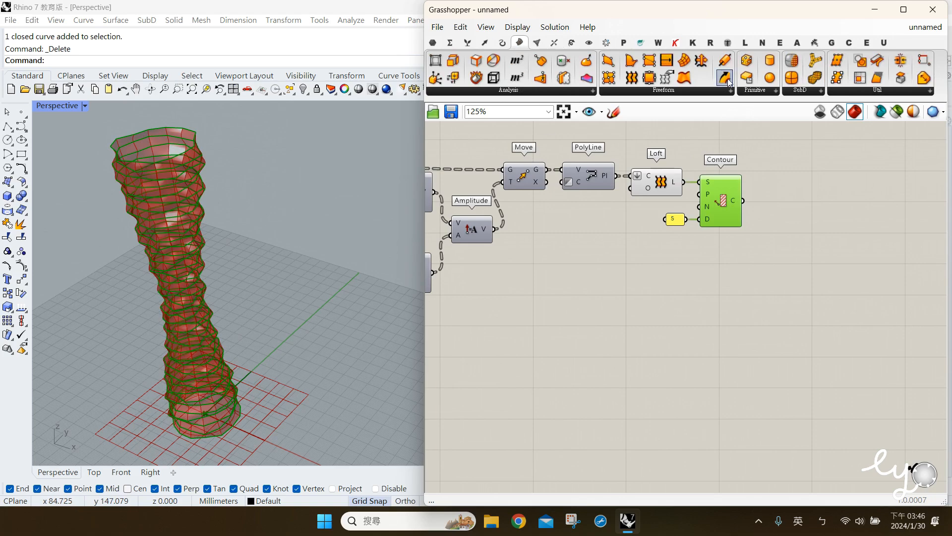
click(731, 91)
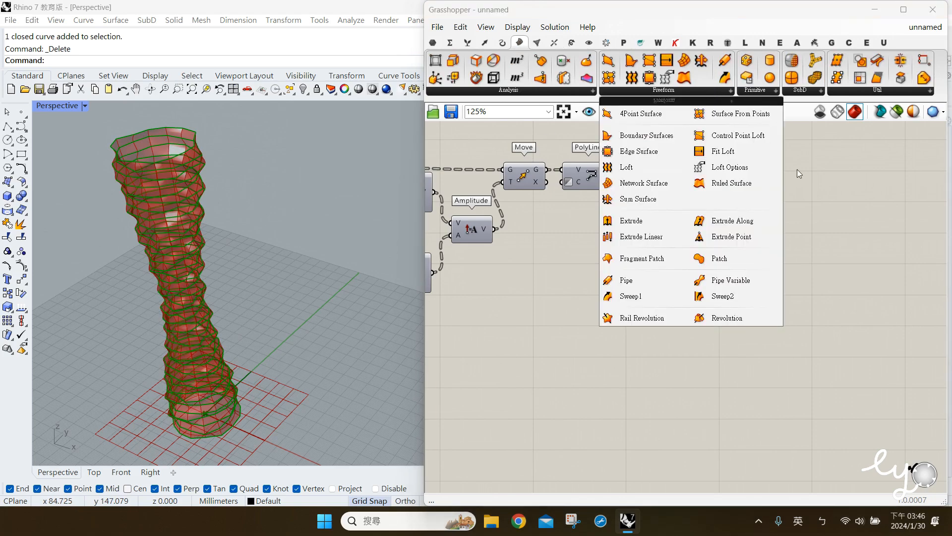
click(720, 220)
click(814, 207)
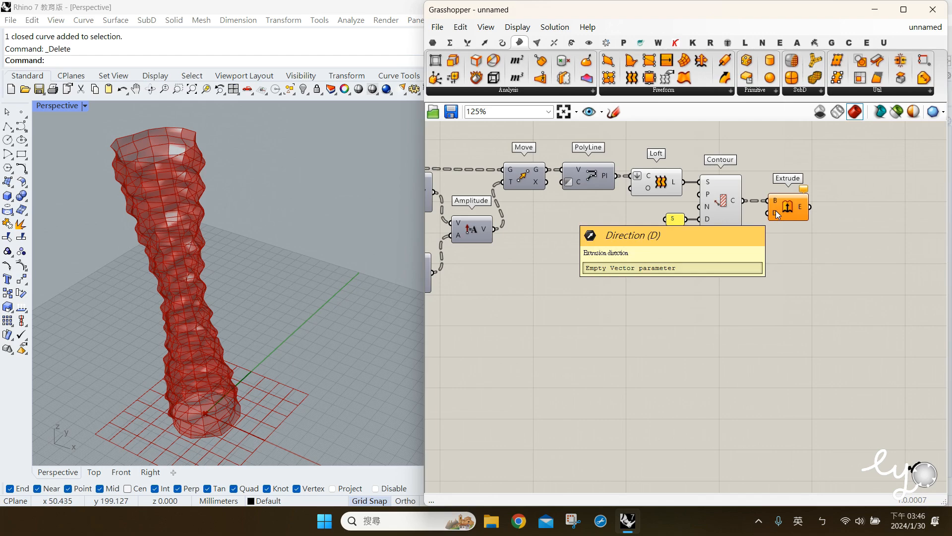
Step: Add a Unit Z vector driven by the Contour distance panel of 5 and connect it to Extrude's direction
click(485, 42)
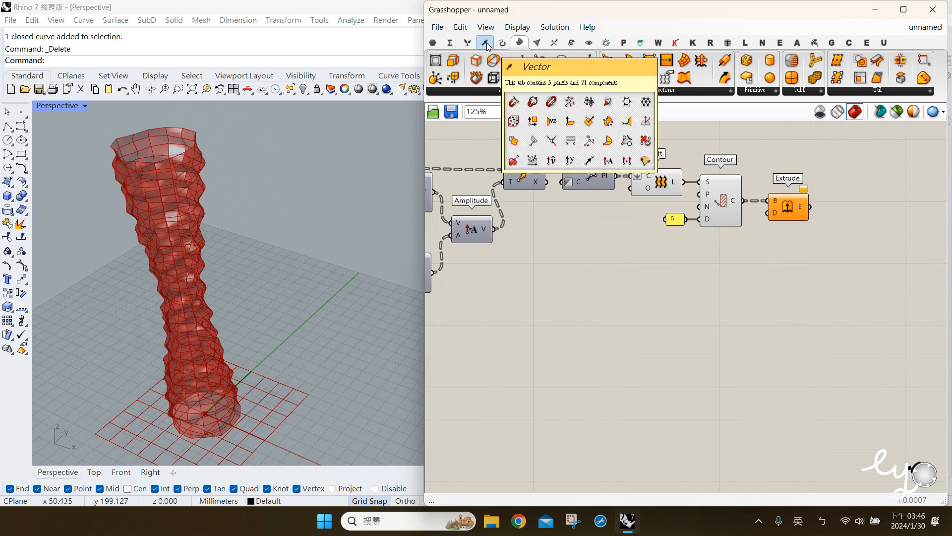
drag(900, 79, 714, 267)
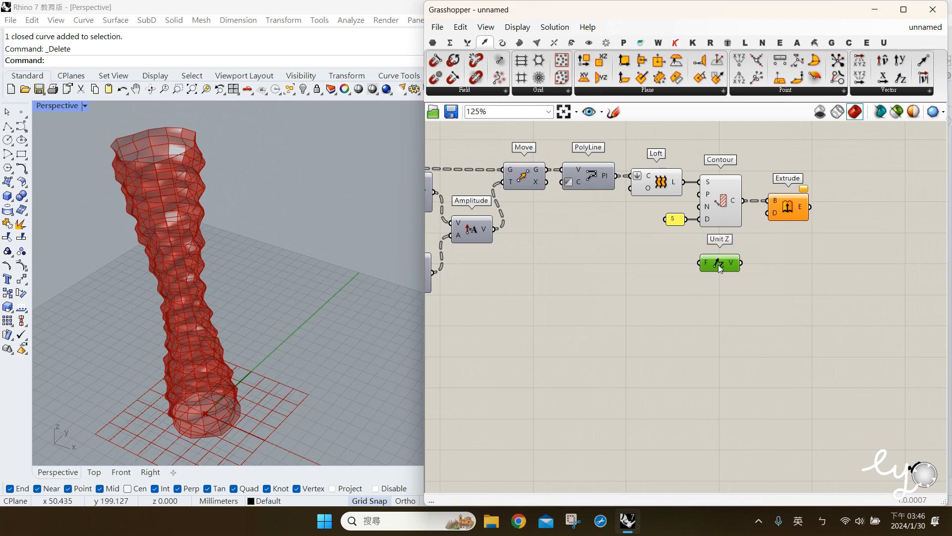
drag(691, 221, 700, 263)
drag(768, 213, 742, 263)
Step: Hide the previews of the Loft and Contour components
drag(732, 307, 662, 171)
middle_click(676, 247)
click(716, 204)
click(747, 182)
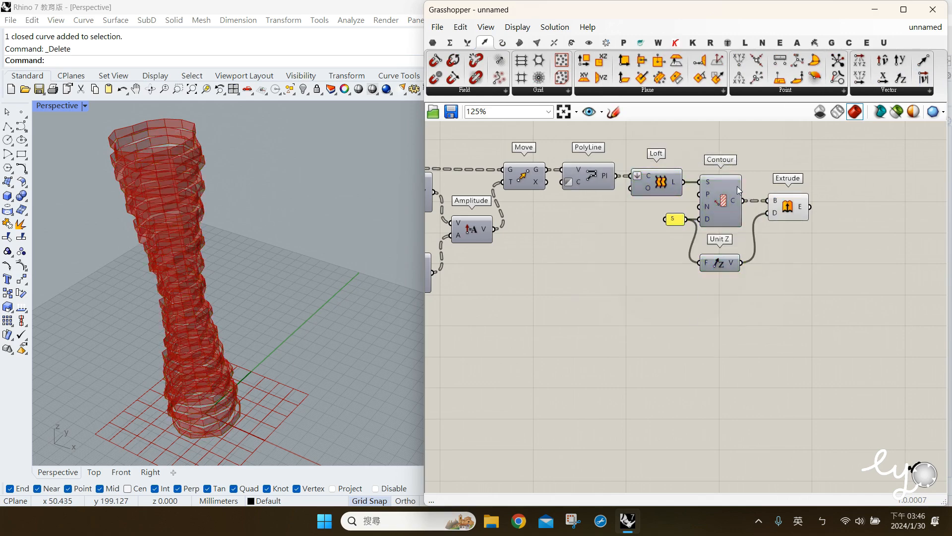
Step: Show the Contour preview again to compare the contour curves with the extruded walls
click(788, 209)
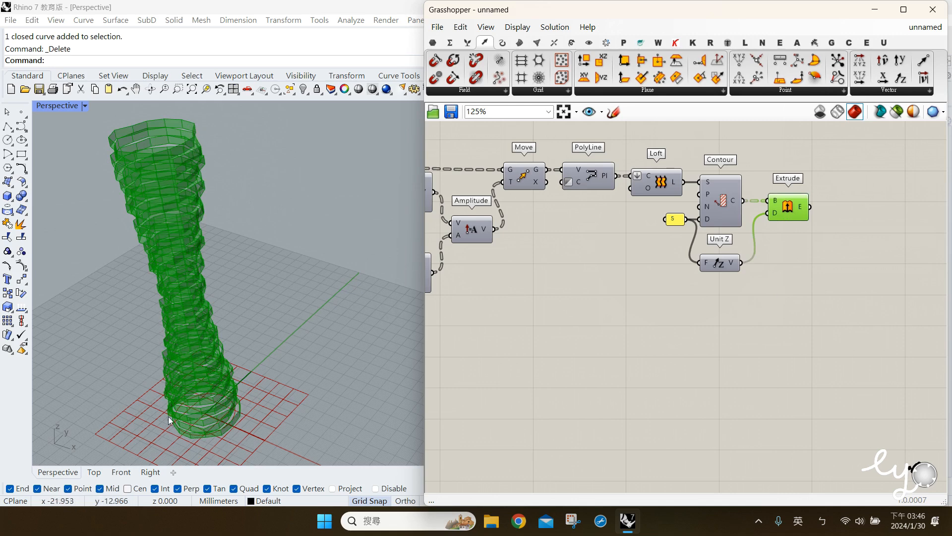
click(712, 212)
middle_click(716, 207)
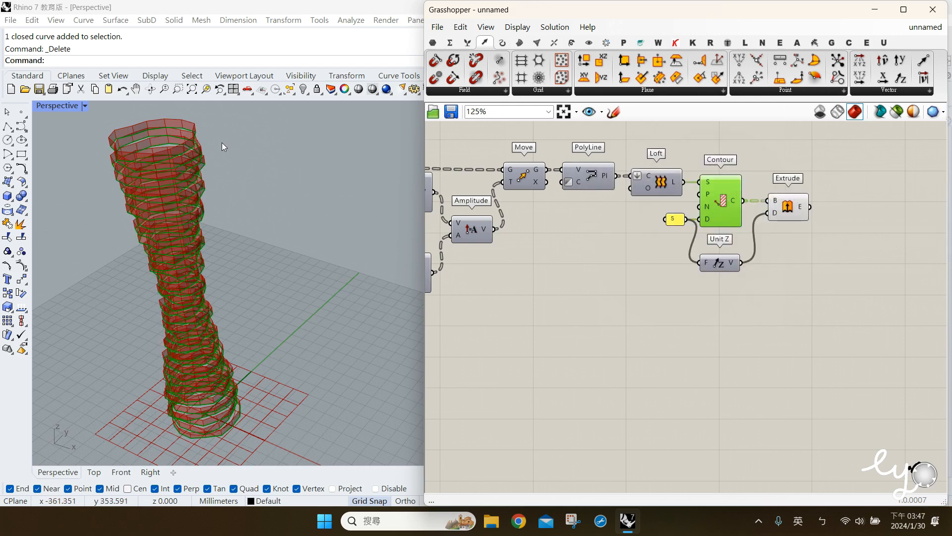
Step: Insert a Boundary Surfaces component between Contour and Extrude, filling the contour curves and feeding the surfaces to Extrude's base
click(519, 42)
drag(632, 60, 772, 172)
click(770, 249)
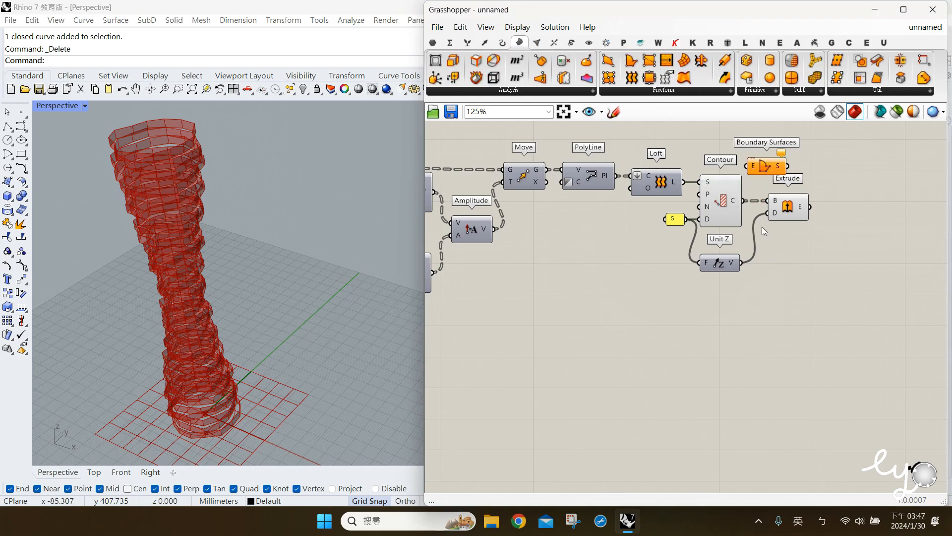
drag(745, 200, 776, 165)
click(785, 215)
drag(785, 214, 844, 214)
drag(774, 164, 825, 200)
Step: Hide the previews of Contour and Boundary Surfaces so only the extruded floors are displayed
click(730, 202)
middle_click(730, 202)
click(759, 173)
middle_click(758, 198)
click(795, 159)
click(840, 326)
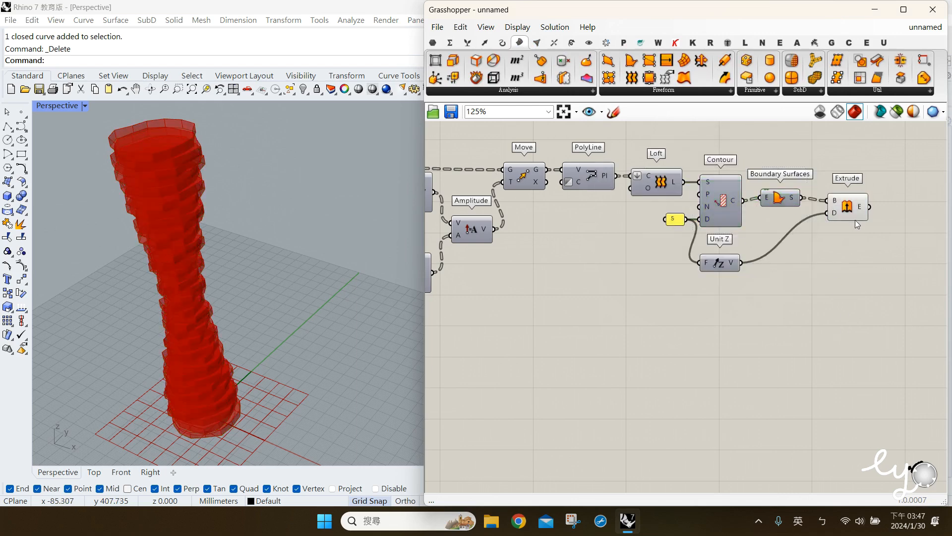
Step: Align the 5 panel with Contour's distance input and highlight the contour curves on the tower for inspection
drag(857, 212, 850, 210)
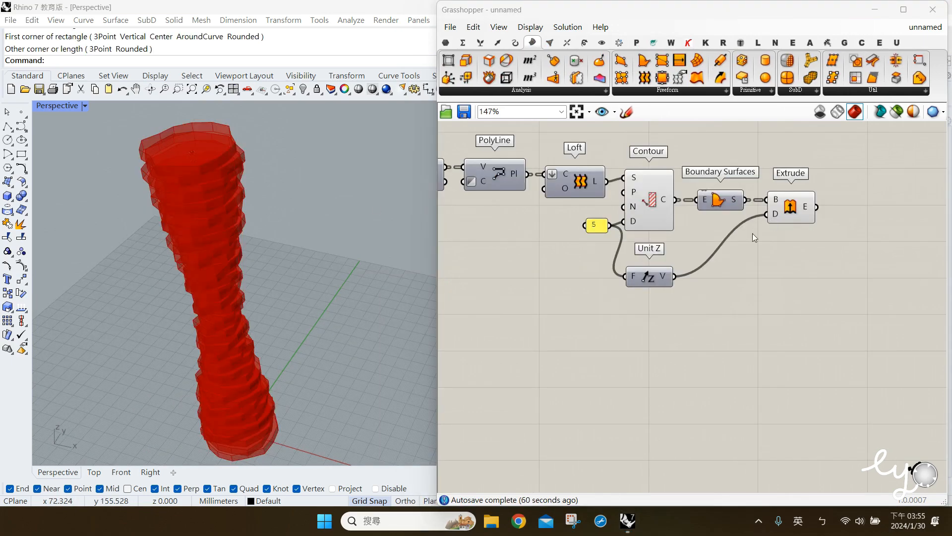
drag(306, 449, 117, 125)
mouse_move(279, 349)
right_down()
mouse_move(288, 359)
mouse_move(292, 350)
right_up()
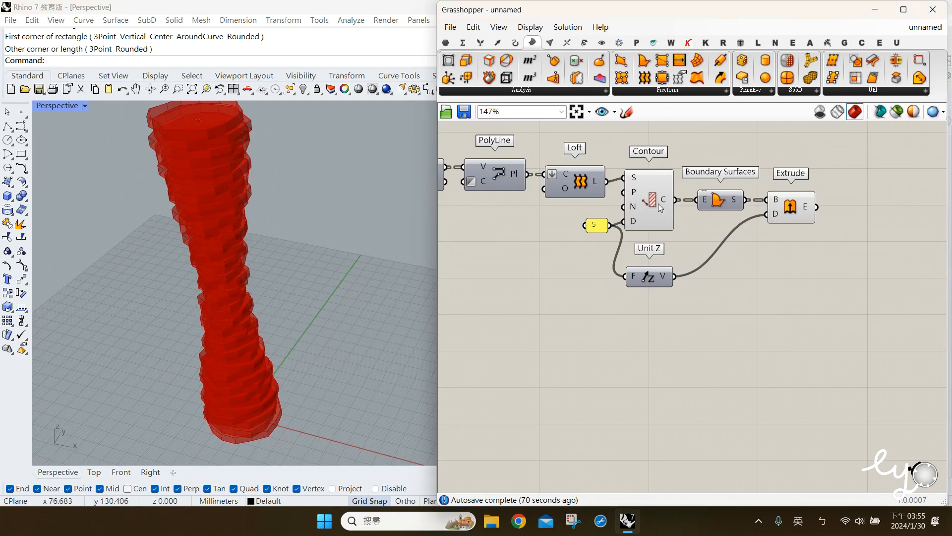
drag(598, 230, 595, 225)
click(655, 220)
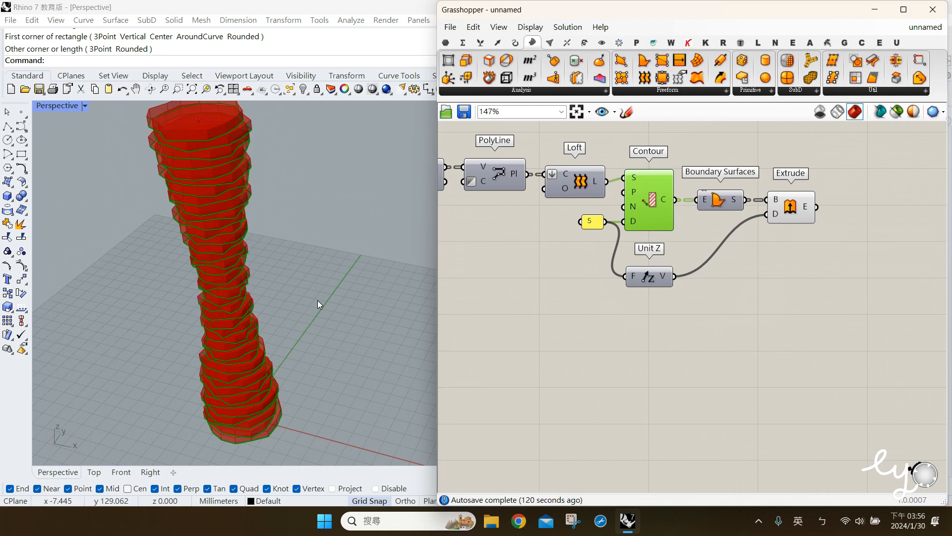
click(714, 312)
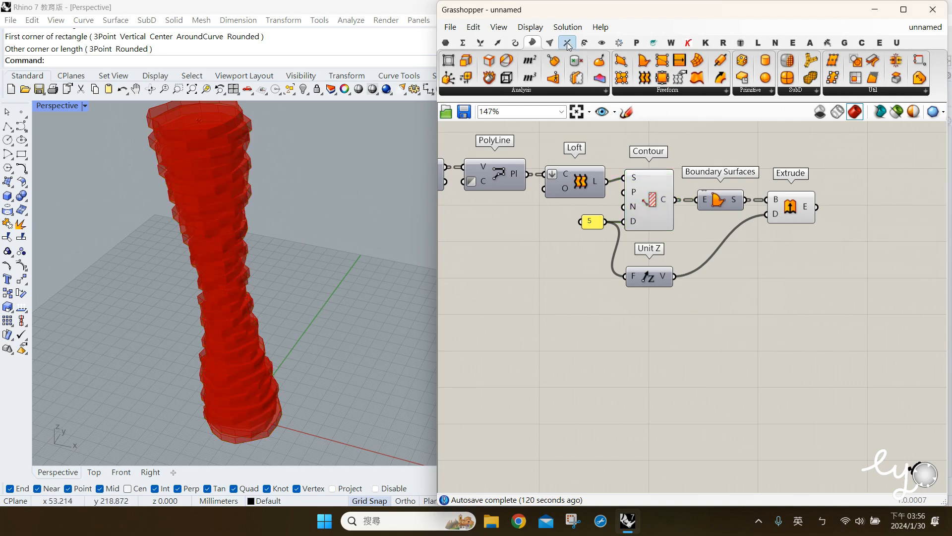
Step: Add an Orient component and connect Contour's curve output to its geometry input
click(586, 45)
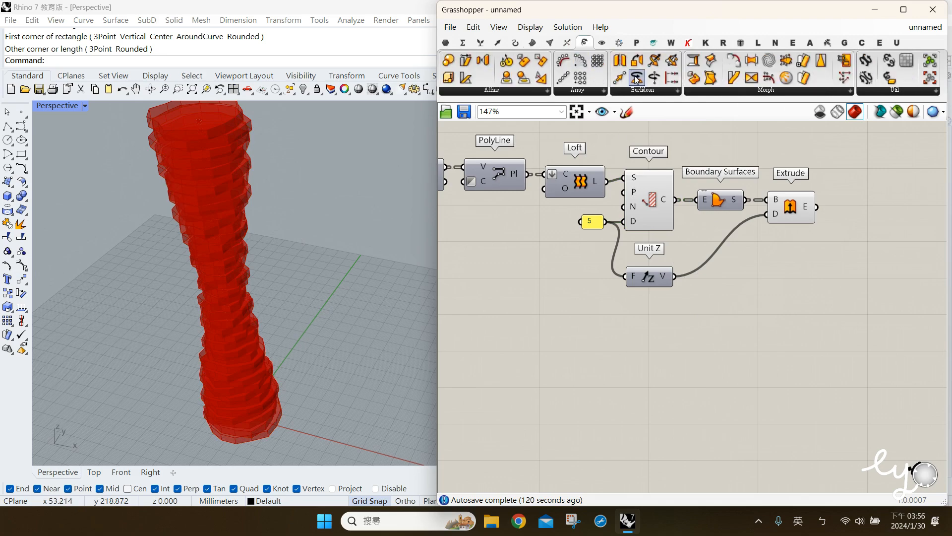
drag(636, 78, 773, 308)
click(760, 338)
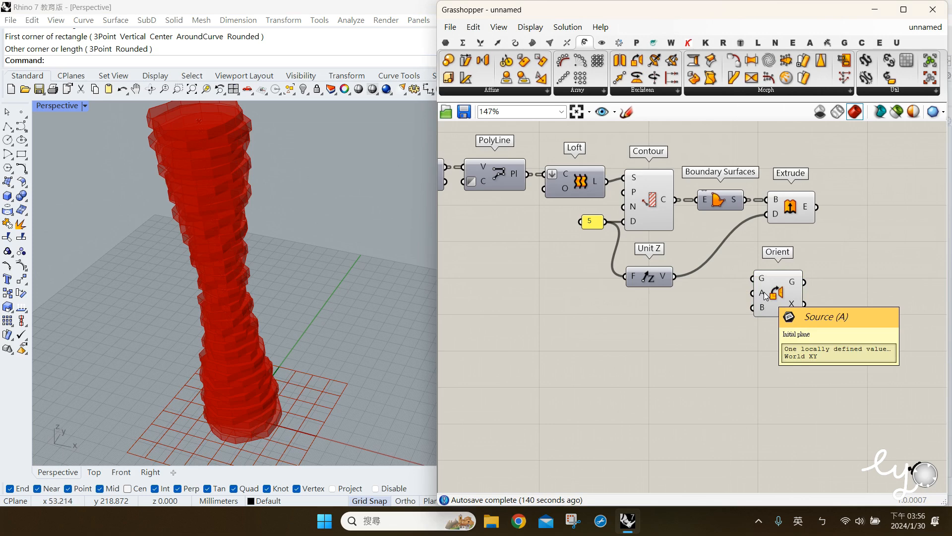
click(654, 210)
click(652, 195)
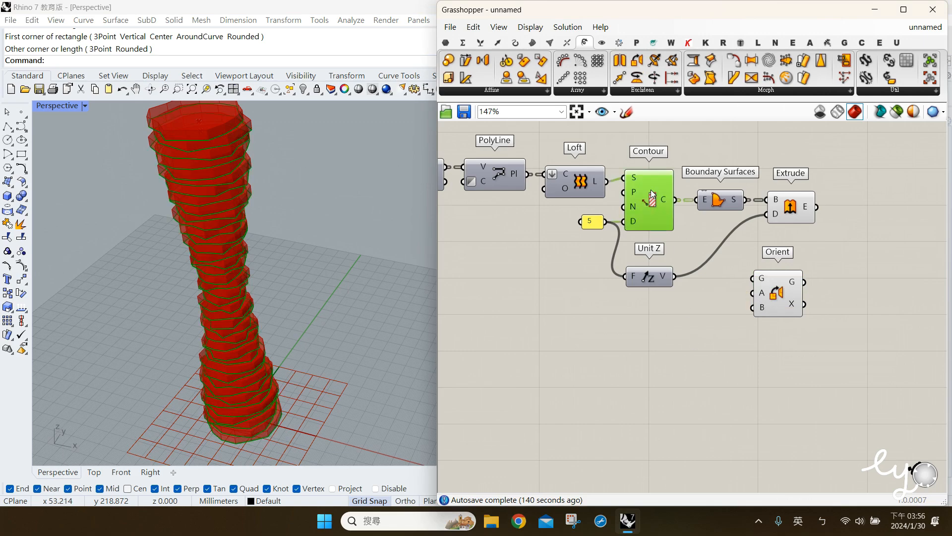
drag(674, 199, 867, 182)
Step: Examine the Area component's centroids along the tower in the Top and Perspective views and read its centroid output
right_drag(567, 270, 610, 300)
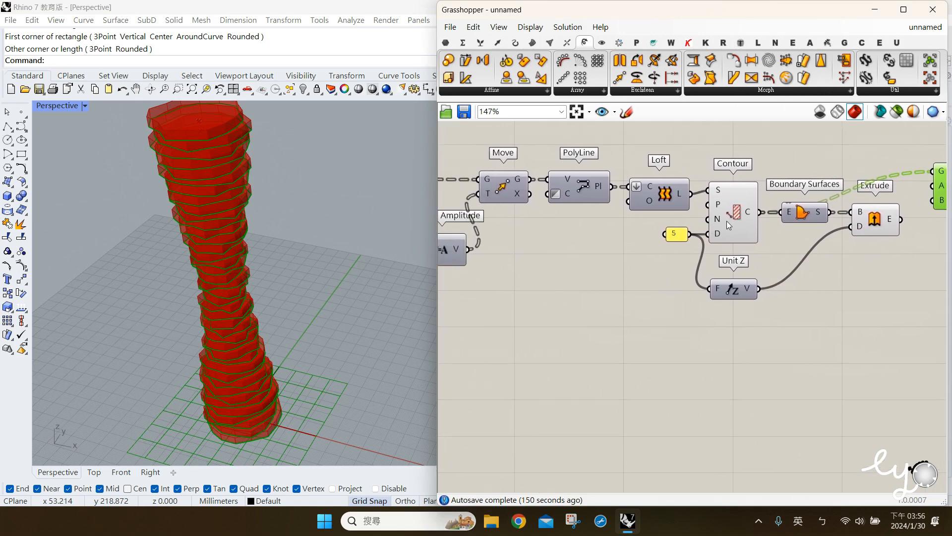
right_drag(501, 298, 527, 299)
right_drag(447, 307, 560, 315)
right_drag(479, 316, 598, 330)
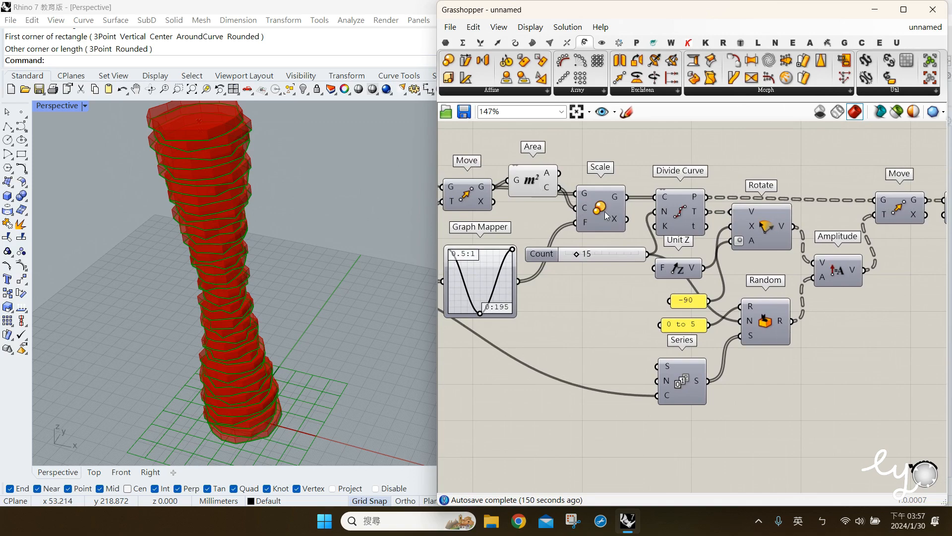
click(600, 208)
click(531, 182)
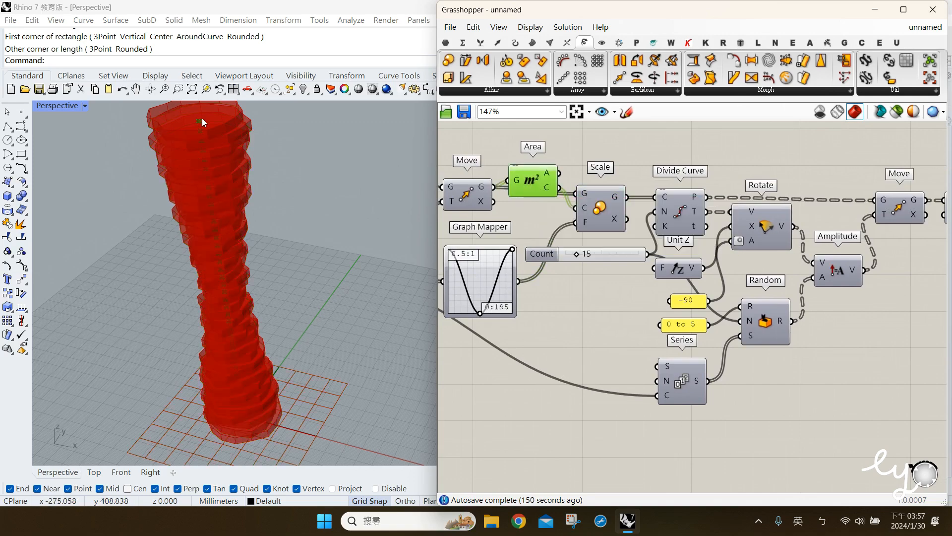
double_click(55, 107)
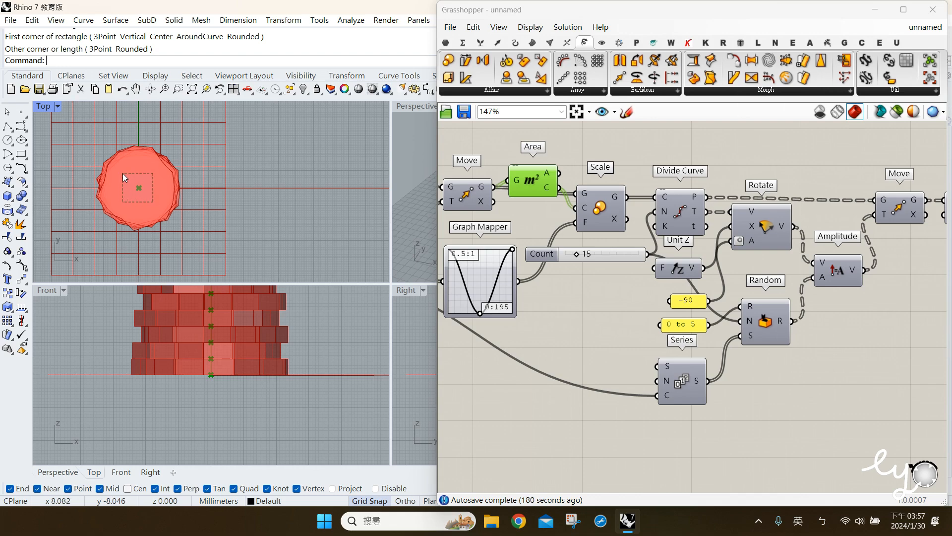
double_click(416, 106)
mouse_move(548, 193)
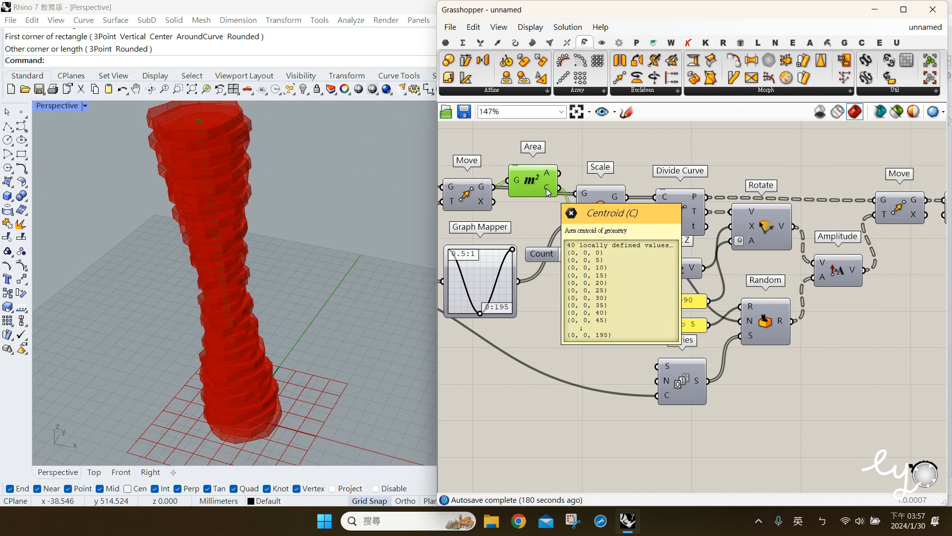
Step: Flatten the geometry input of the Orient component
right_drag(829, 336, 581, 344)
right_drag(918, 345, 783, 344)
click(785, 186)
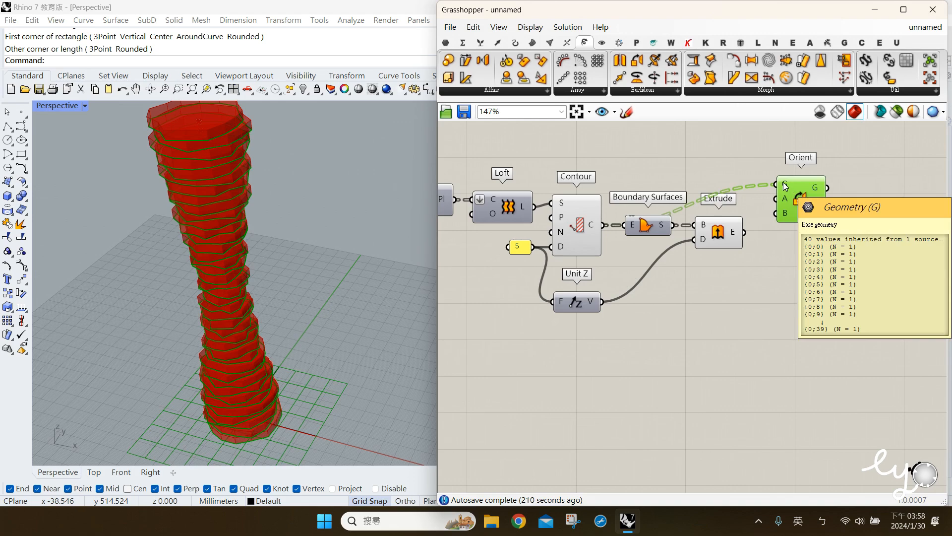
right_click(785, 186)
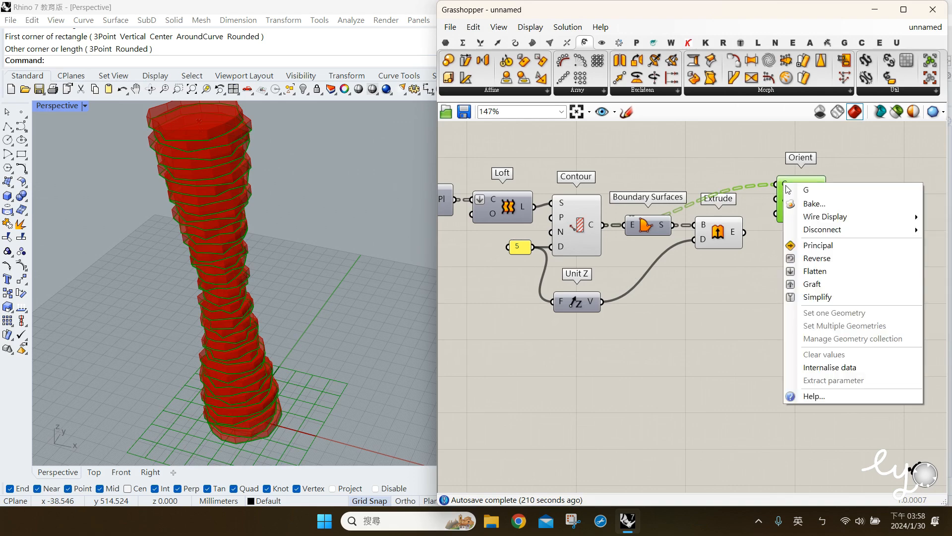
click(815, 271)
Step: Connect the Area component's centroid output to Orient's source plane input and highlight the oriented curves
scroll(219, 166, down, 2)
drag(214, 144, 313, 407)
click(576, 230)
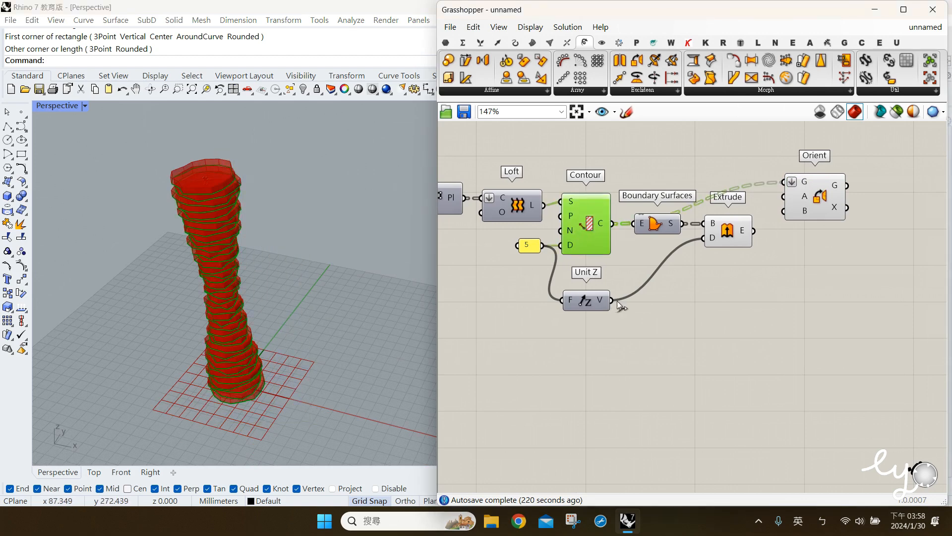
right_drag(560, 287, 704, 287)
right_drag(504, 289, 641, 293)
right_drag(517, 241, 631, 244)
right_drag(482, 254, 627, 260)
click(544, 187)
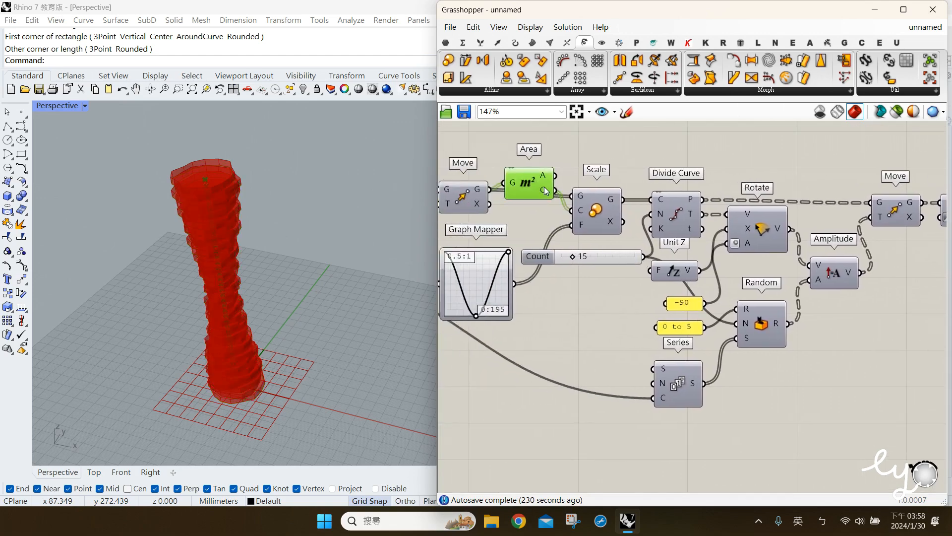
drag(544, 187, 925, 301)
scroll(524, 208, down, 2)
right_drag(948, 301, 925, 301)
drag(925, 301, 823, 301)
right_drag(925, 301, 752, 298)
drag(823, 301, 880, 189)
scroll(890, 227, up, 2)
click(901, 184)
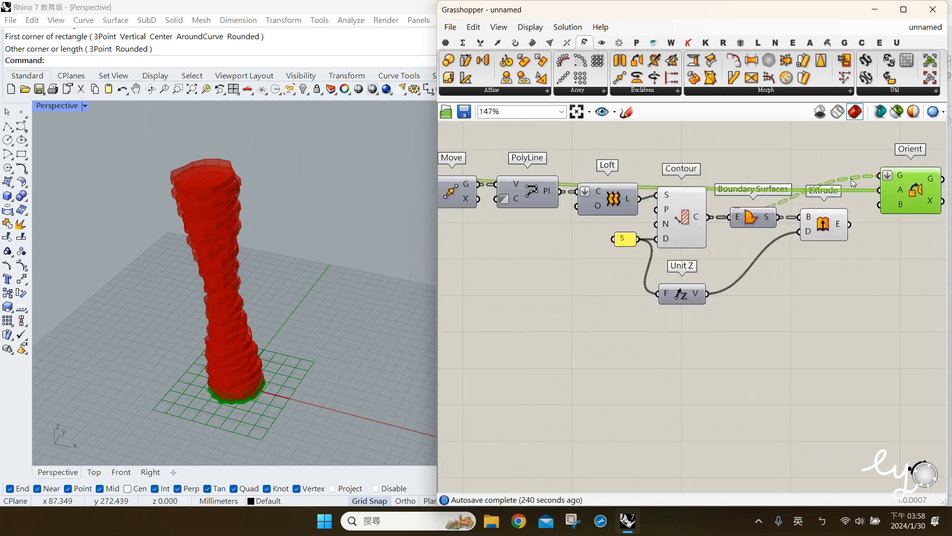
Step: Place eight trial points in two rows of four beside the tower, and delete them
scroll(268, 391, up, 3)
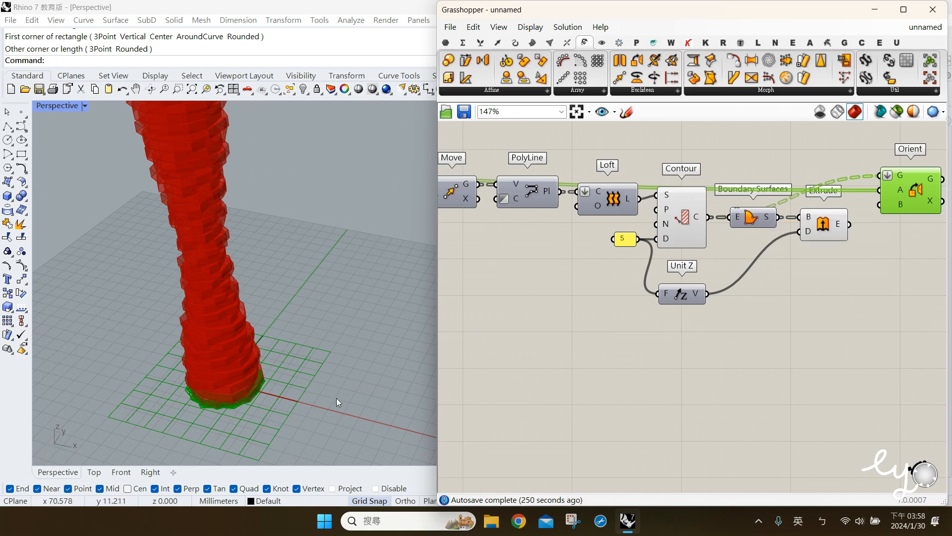
shift+right_drag(326, 387, 258, 371)
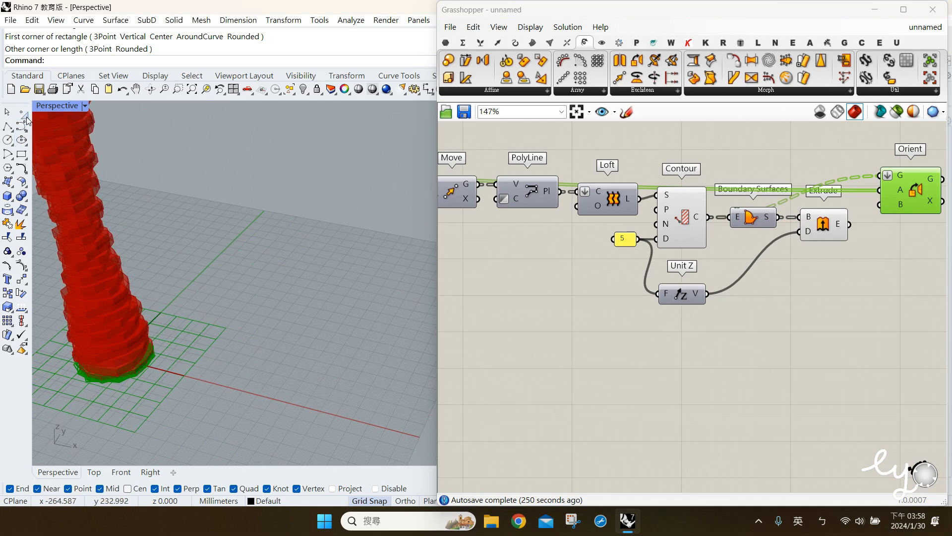
click(21, 112)
click(225, 353)
click(294, 371)
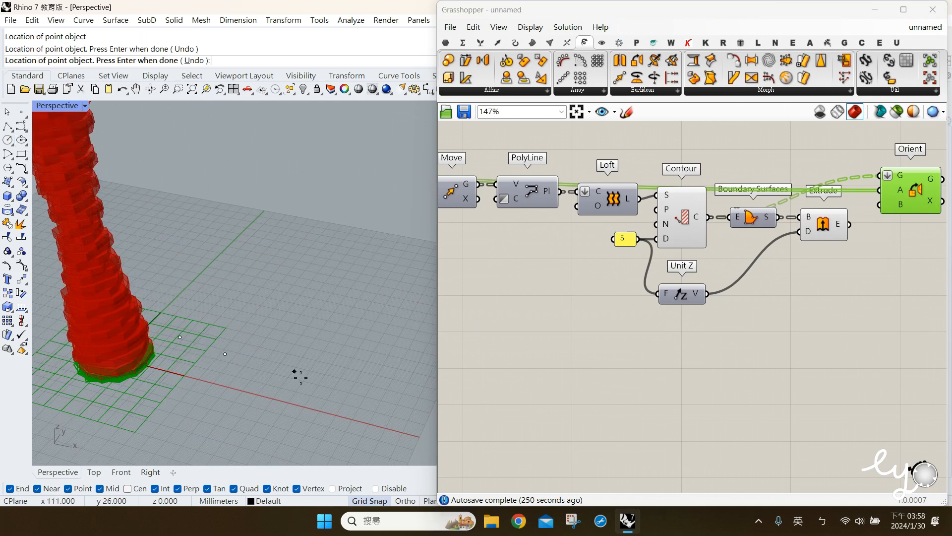
click(378, 391)
click(180, 337)
click(191, 293)
click(244, 305)
click(312, 321)
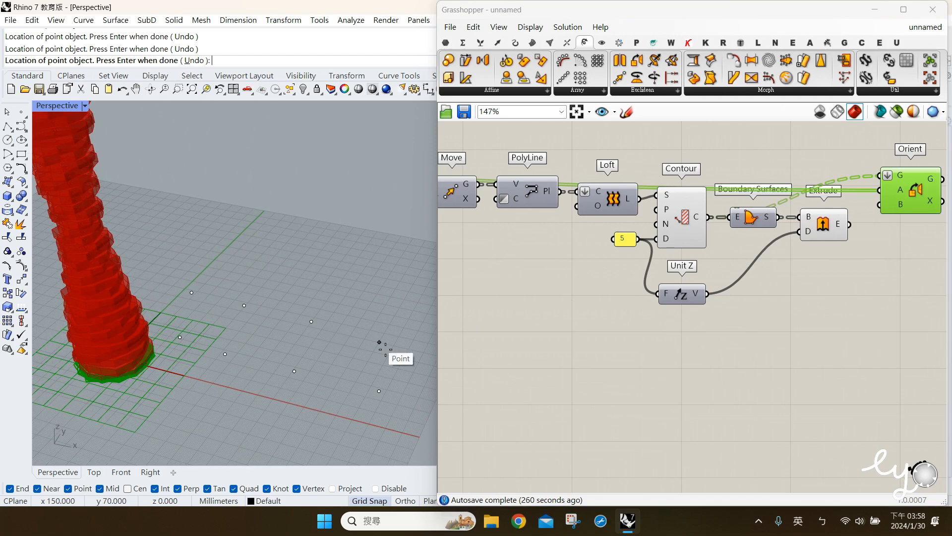
click(379, 342)
key(Return)
drag(399, 417, 164, 266)
key(Delete)
Step: Add a Square grid component below Unit Z
click(813, 276)
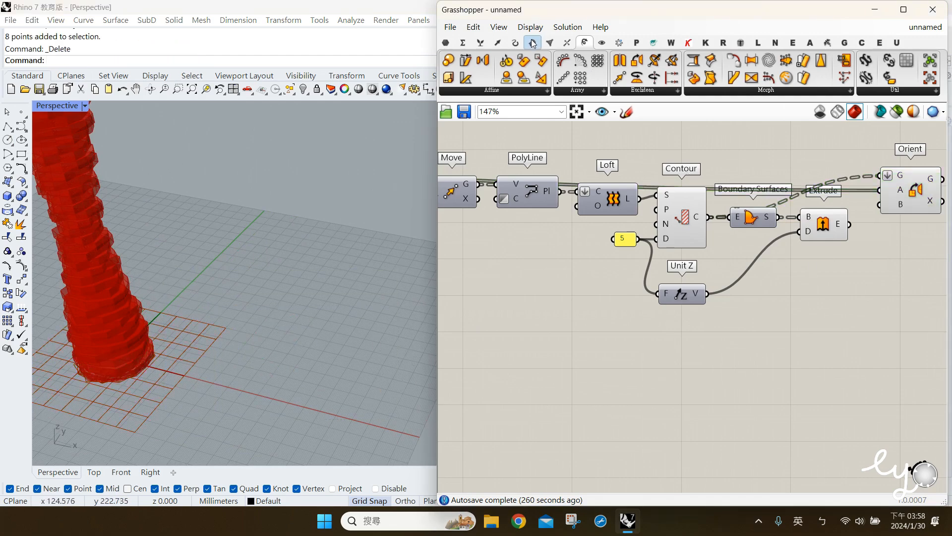
click(498, 43)
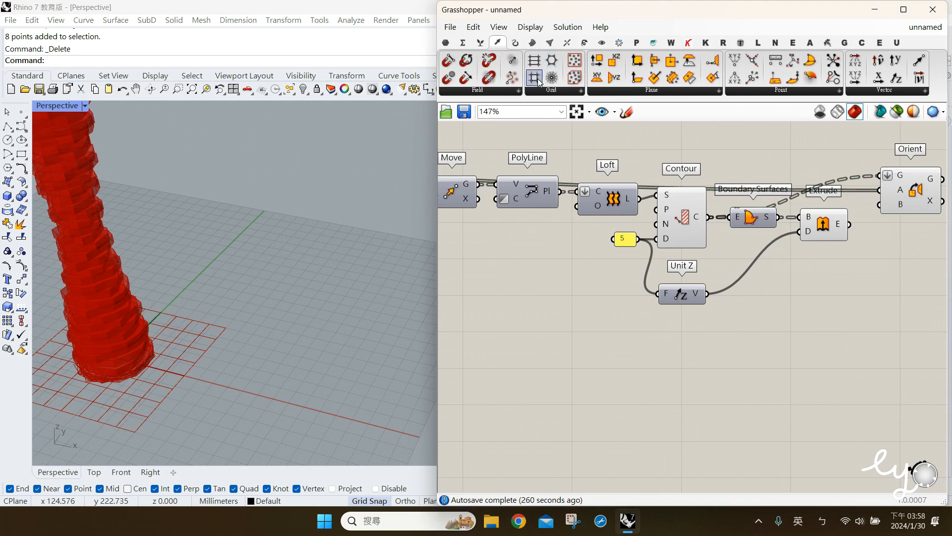
drag(538, 81, 684, 378)
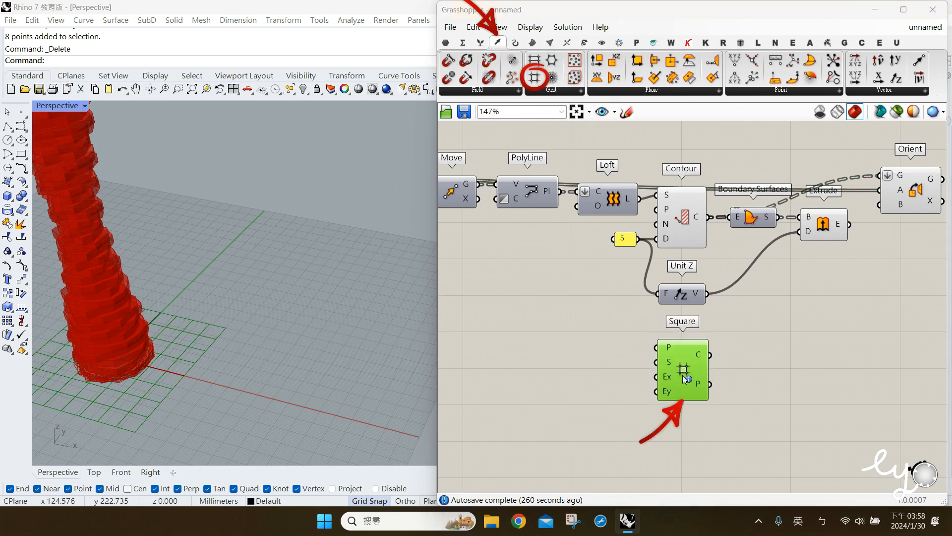
click(675, 371)
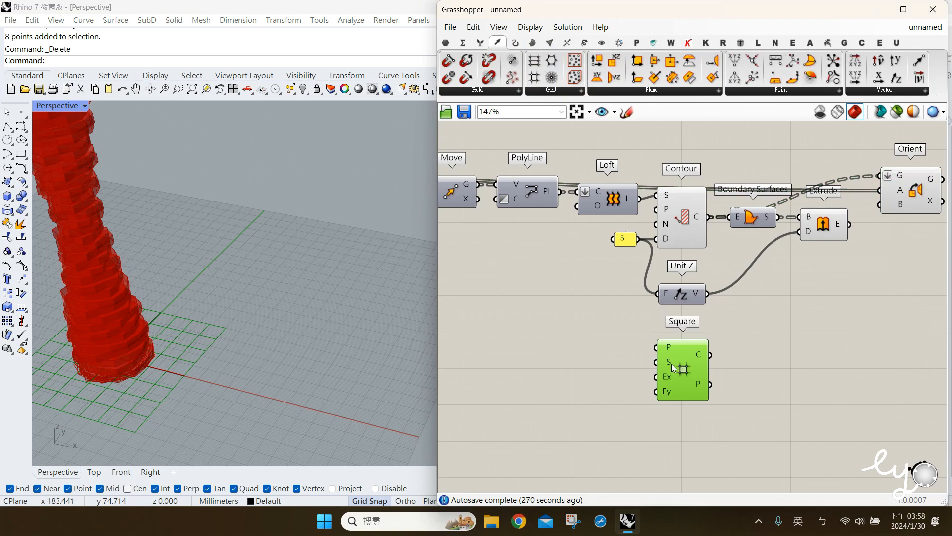
Step: Gauge the tower's footprint against the grid cell size with a trial rectangle around it in the Top view
mouse_move(671, 364)
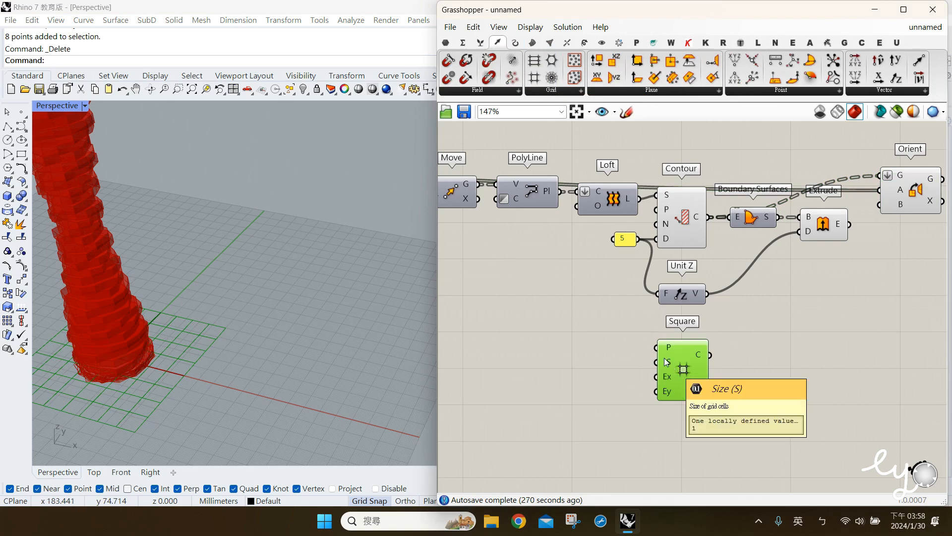
double_click(64, 108)
click(22, 155)
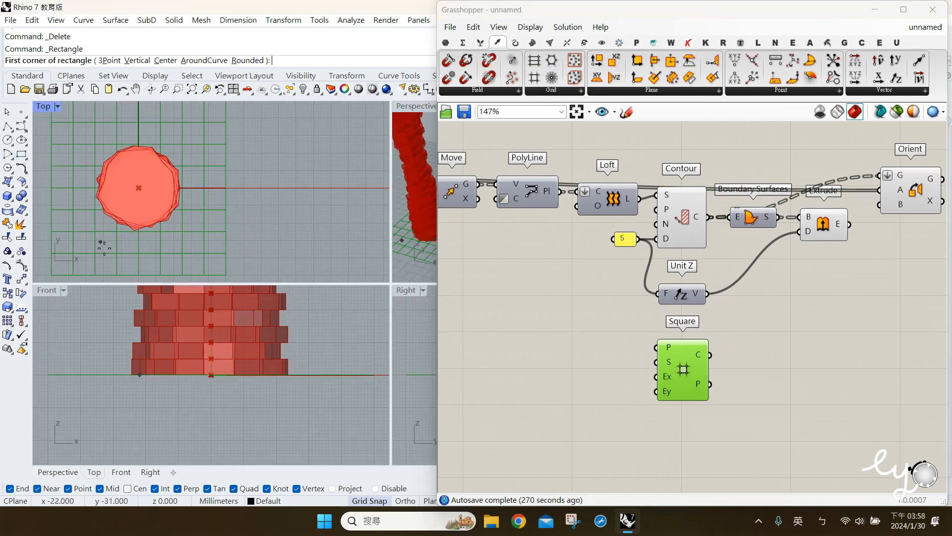
click(90, 234)
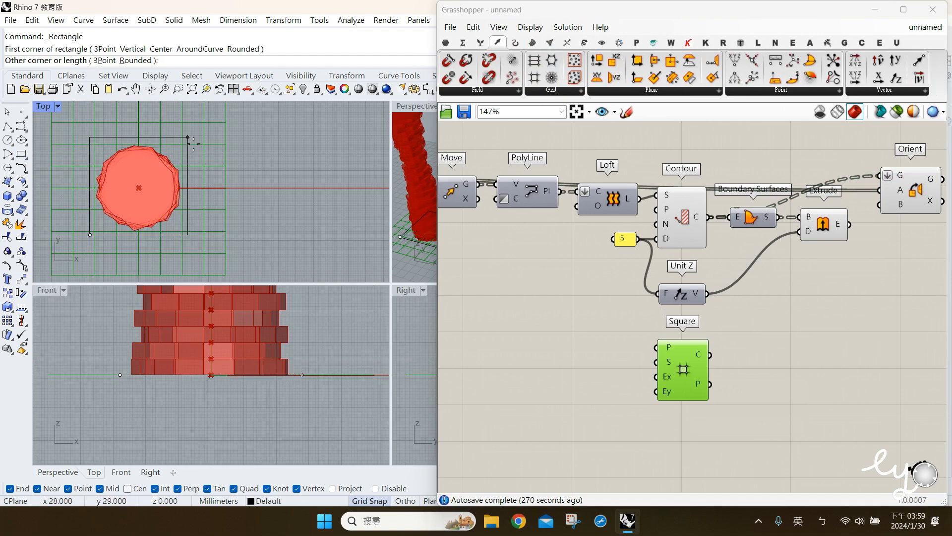
key(Escape)
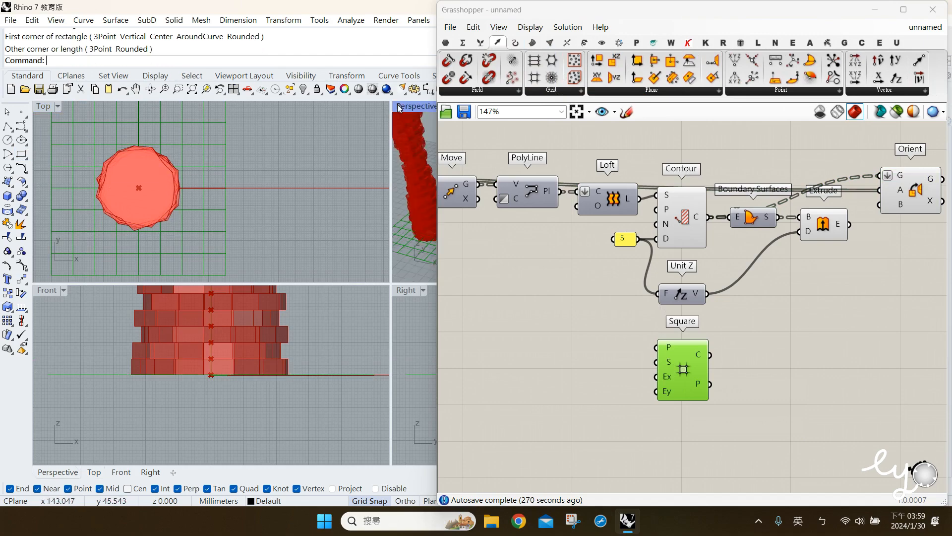
double_click(416, 106)
Step: Add a panel holding 60 and connect it to the Square grid's size input
double_click(564, 366)
text(")
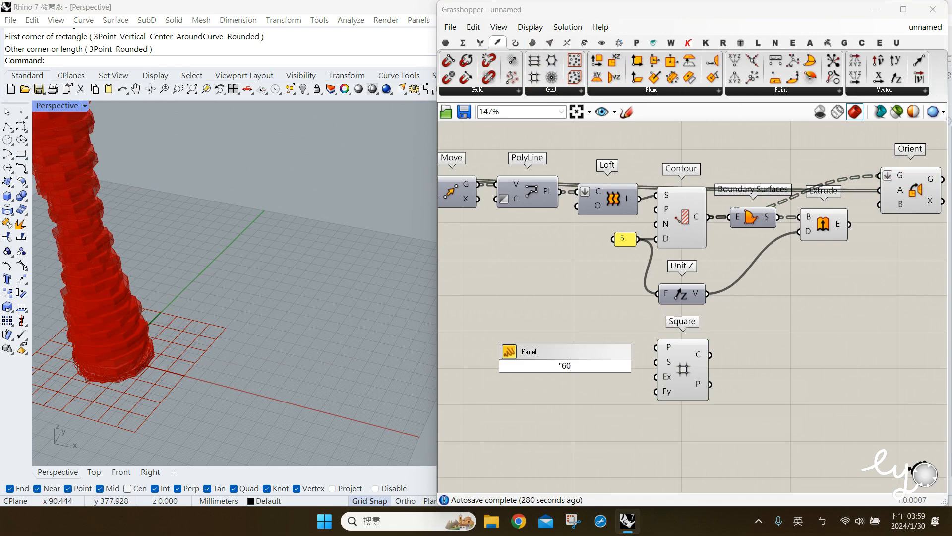
text(60)
key(Return)
drag(656, 362, 631, 363)
click(674, 385)
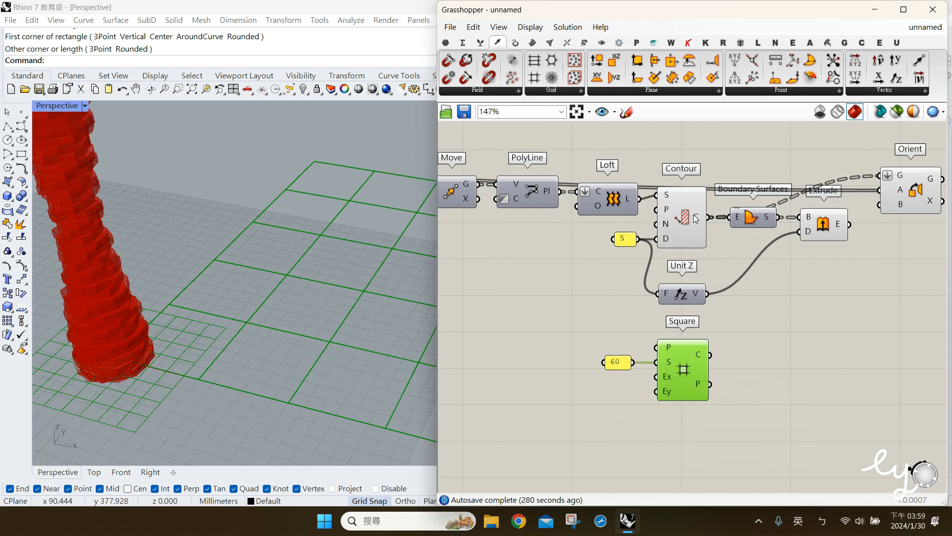
Step: Check Contour's curves and add two panels holding 4 and 10 below the 60 panel
mouse_move(697, 219)
click(695, 219)
right_drag(146, 266, 162, 237)
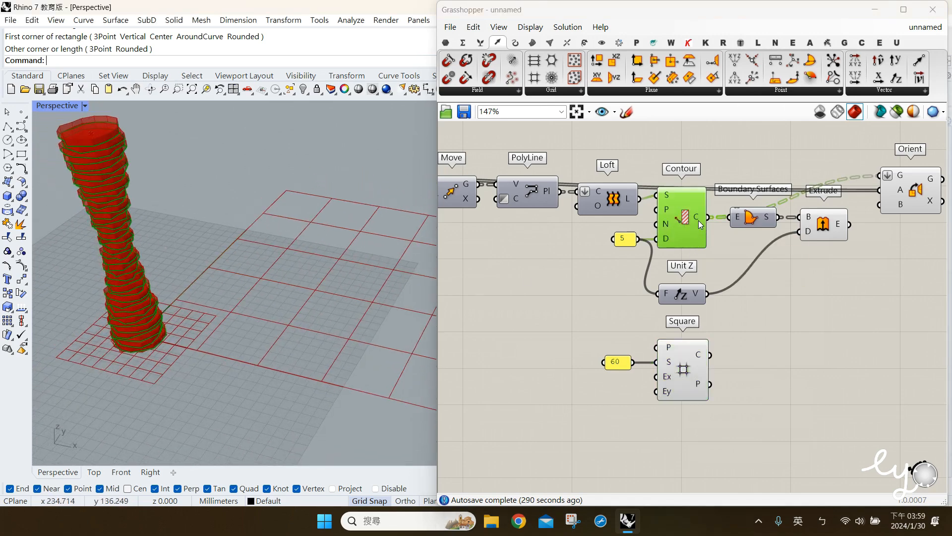
double_click(615, 412)
text("4)
key(Return)
double_click(615, 441)
text(")
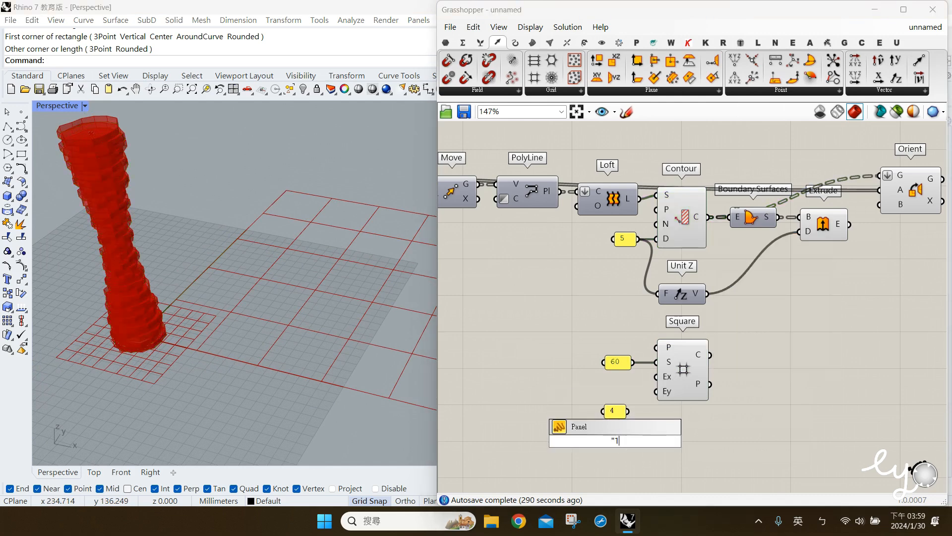
text(10)
key(Return)
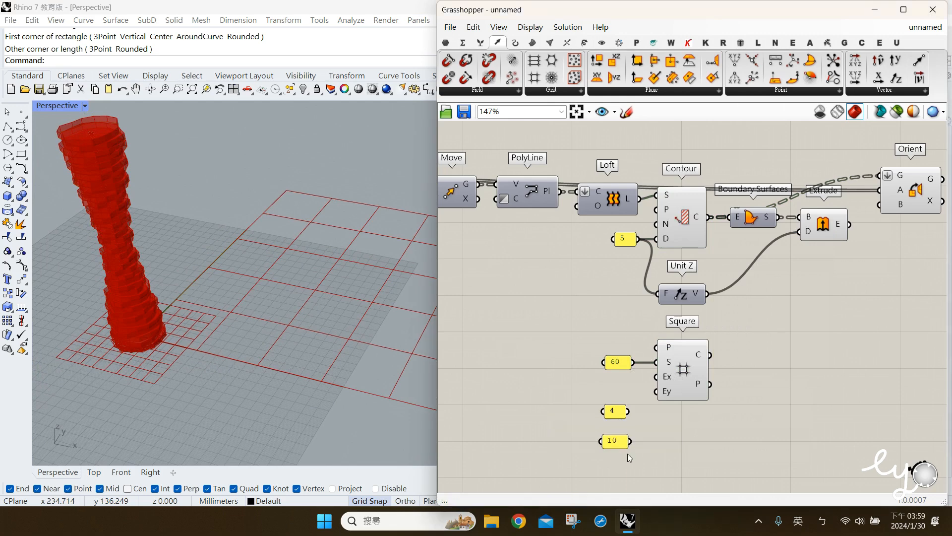
Step: Connect the 4 panel to the Square grid's Ex input and the 10 panel to its Ey input
shift+click(615, 411)
drag(615, 411, 654, 381)
click(642, 388)
drag(656, 392, 617, 401)
click(691, 367)
right_drag(691, 365, 615, 371)
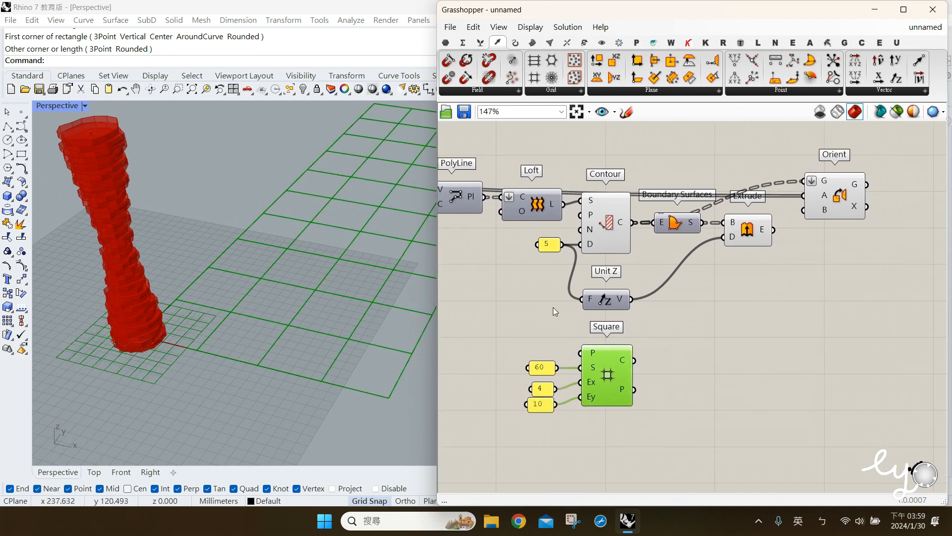
Step: Add an Area component beside the Square grid and connect the grid's cells to its geometry input
click(718, 371)
click(618, 367)
right_drag(258, 322, 241, 335)
click(876, 221)
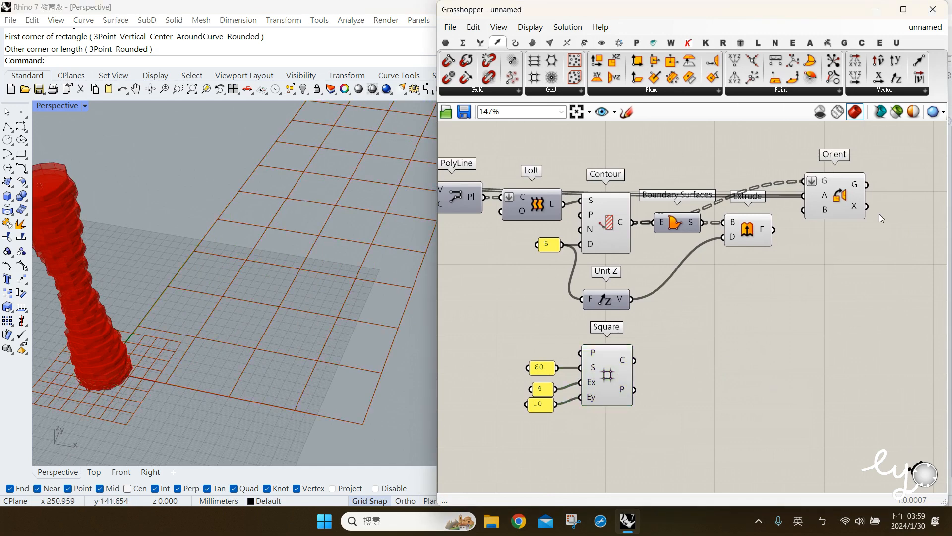
click(839, 215)
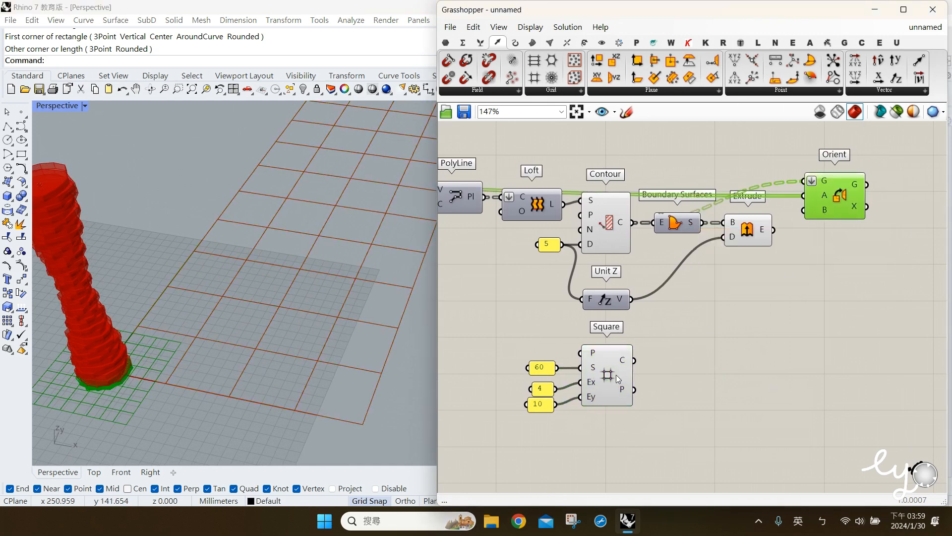
click(532, 43)
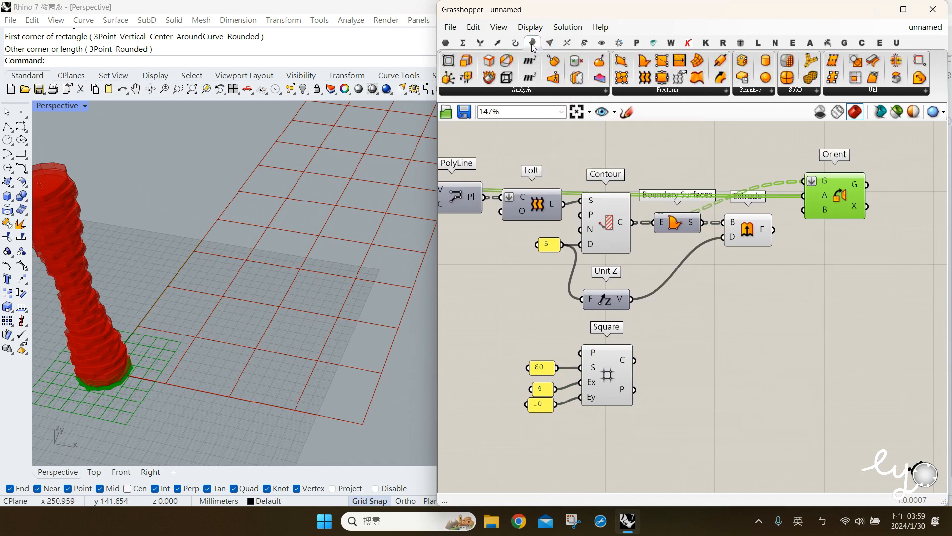
drag(529, 60, 650, 359)
click(695, 426)
drag(669, 363, 673, 364)
click(725, 389)
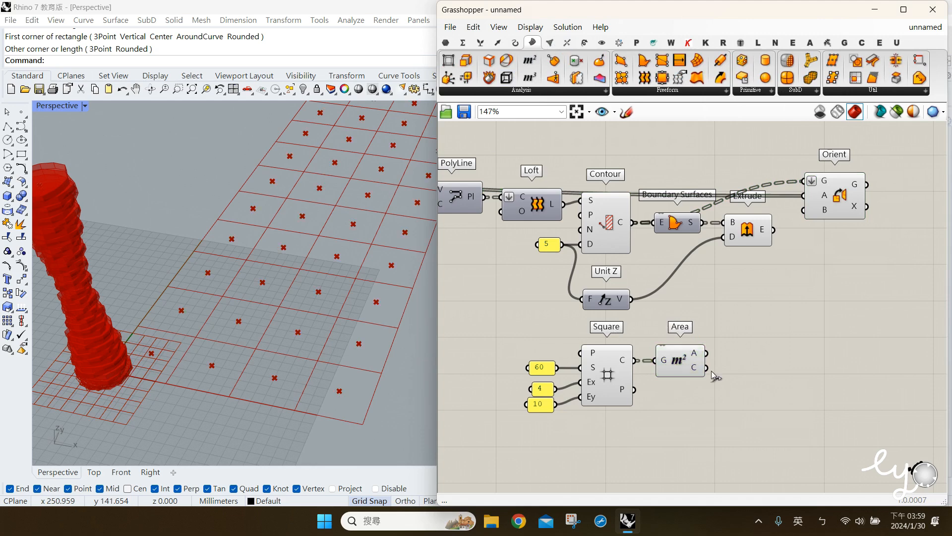
Step: Flatten Orient's B input and connect the grid Area's centroids to it
mouse_move(699, 367)
click(821, 210)
right_click(818, 210)
click(843, 285)
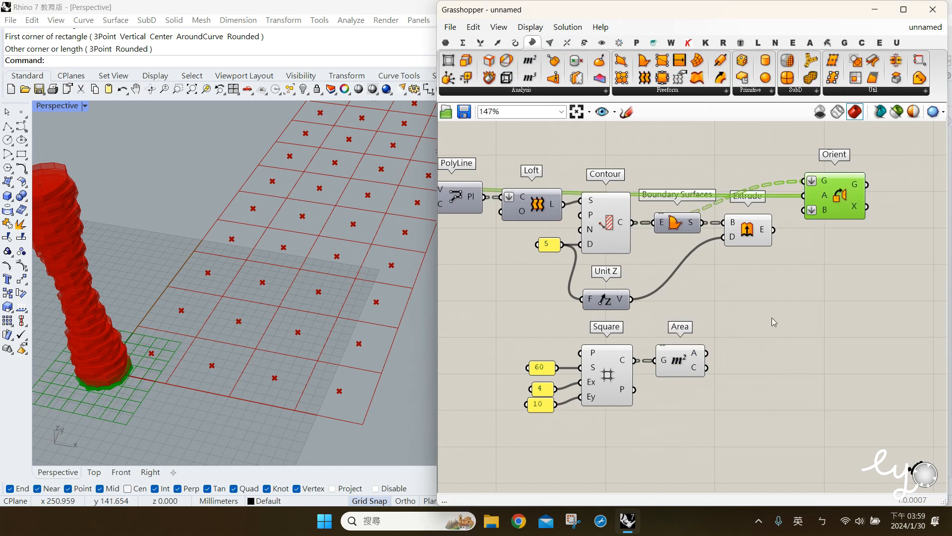
click(774, 322)
drag(707, 367, 816, 214)
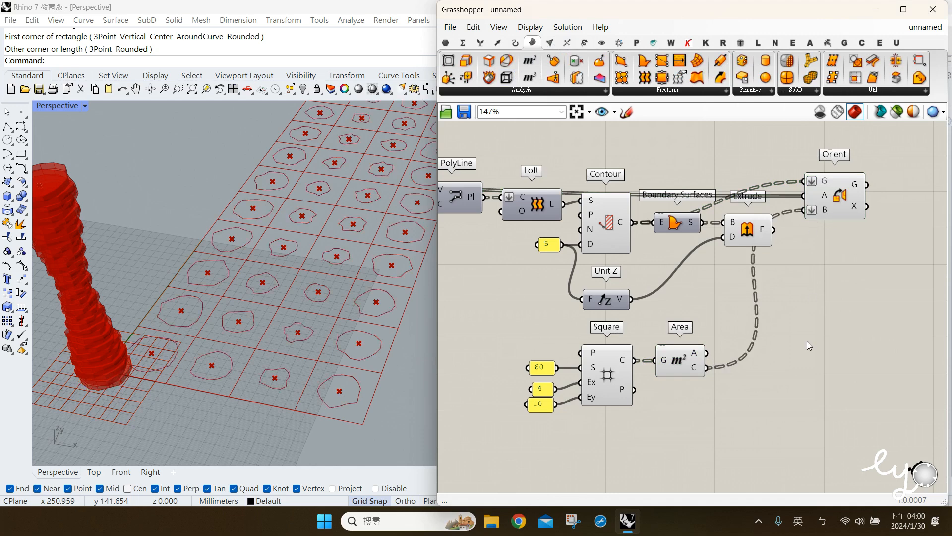
shift+right_drag(213, 298, 230, 307)
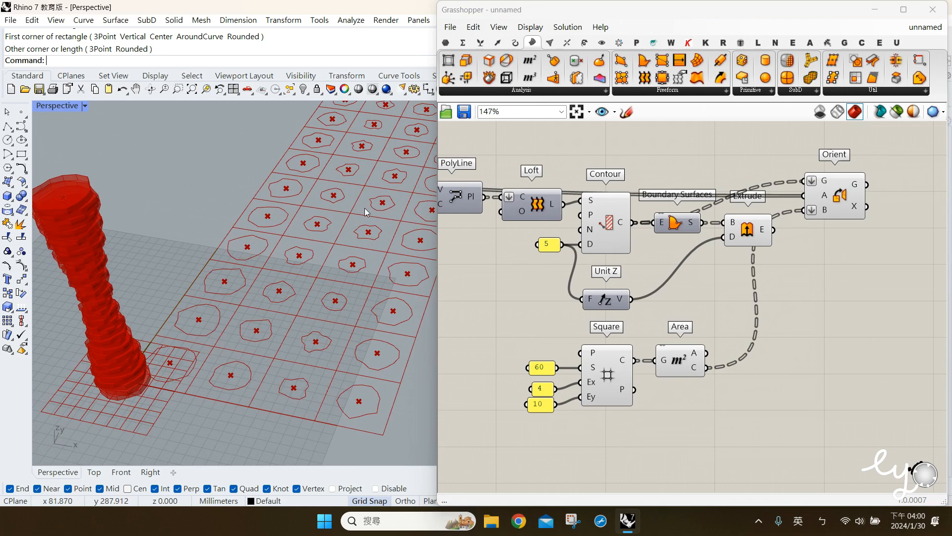
shift+right_drag(273, 230, 278, 238)
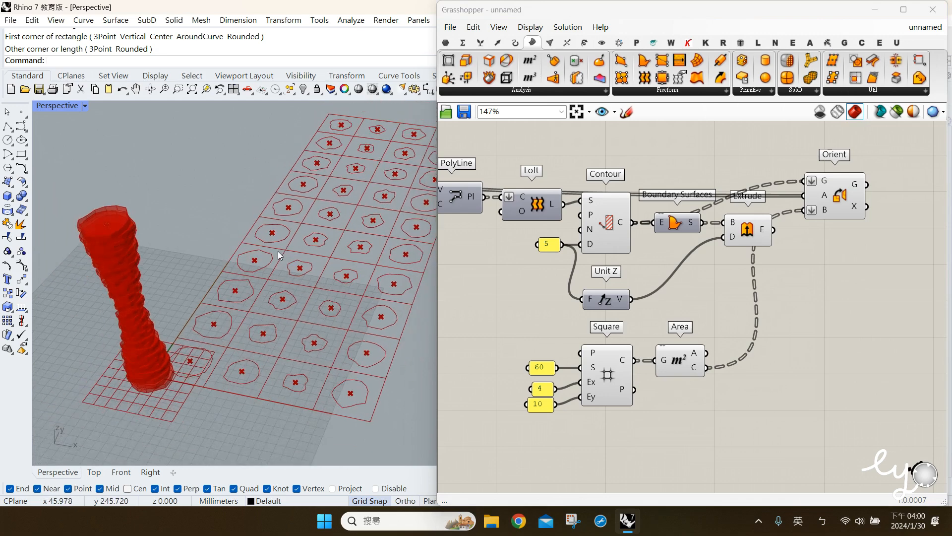
Step: Try an XY Plane component fed by the floor Area's centroids, and delete it again
click(679, 368)
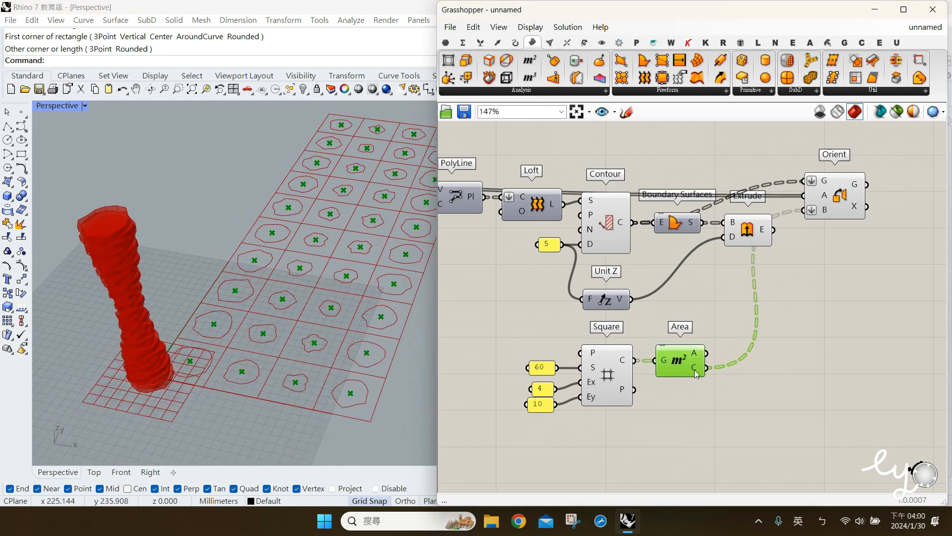
mouse_move(696, 374)
mouse_move(823, 200)
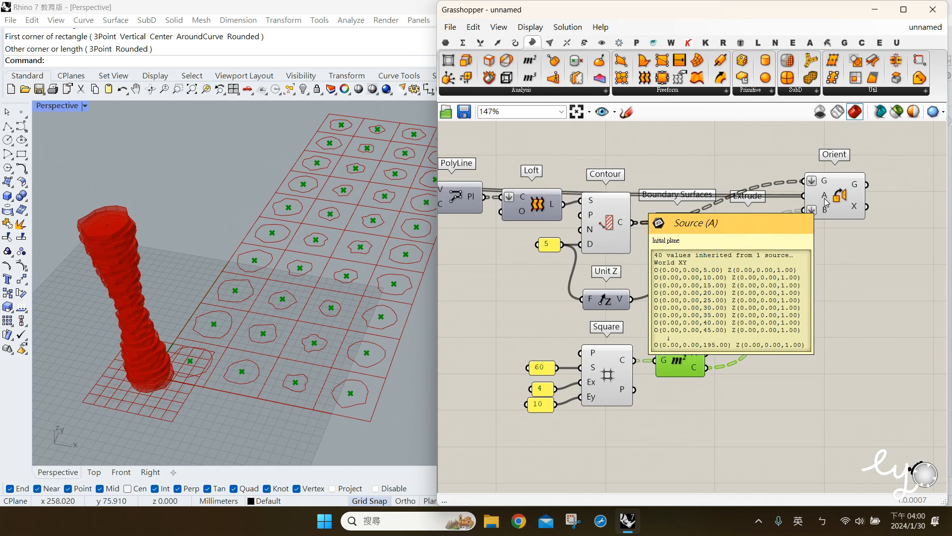
right_drag(556, 290, 771, 294)
right_drag(546, 290, 837, 312)
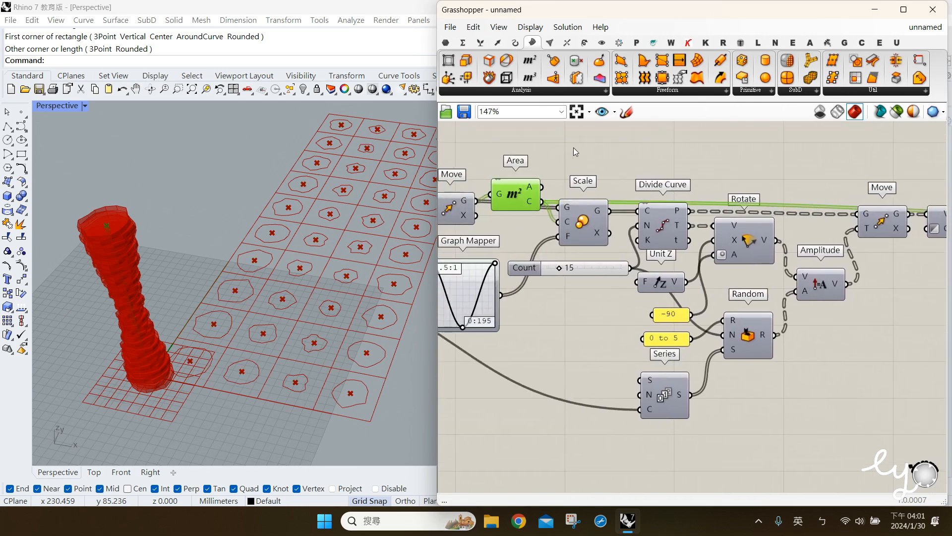
double_click(575, 147)
text(xy)
key(Return)
drag(542, 201, 604, 151)
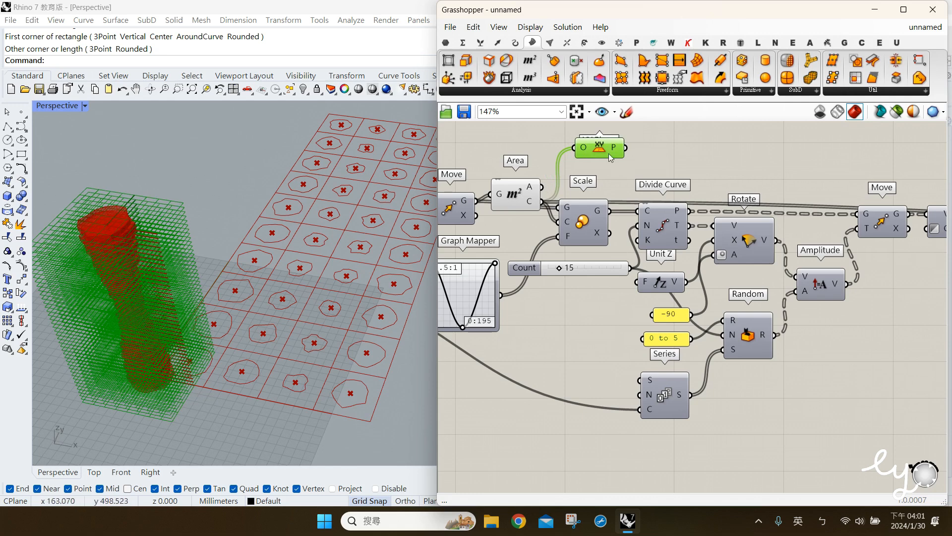
key(Delete)
Step: Add a Text Tag component below Orient
right_drag(922, 355, 615, 326)
right_drag(902, 336, 659, 318)
right_drag(786, 209, 683, 216)
right_drag(642, 272, 731, 266)
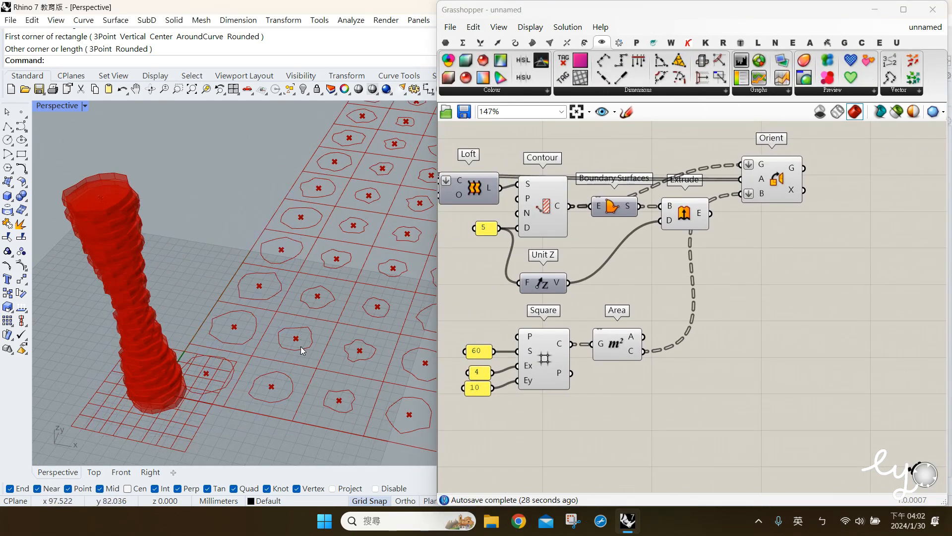
drag(48, 145, 218, 435)
drag(563, 60, 800, 349)
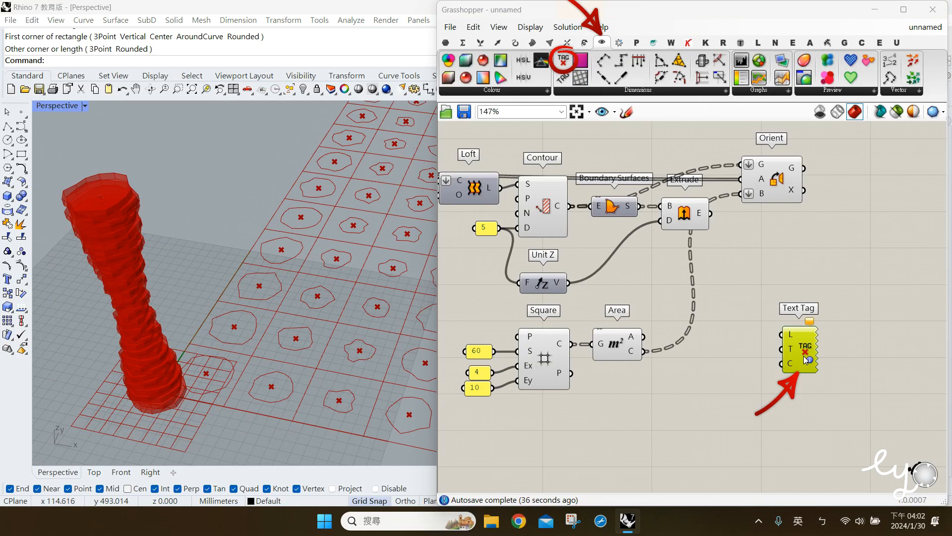
drag(805, 360, 779, 278)
Step: Connect the centroids of the floor curves' Area component near Scale to the Text Tag's location input
right_drag(547, 254, 686, 257)
right_drag(524, 280, 684, 287)
right_drag(542, 297, 690, 298)
right_drag(514, 252, 614, 260)
click(493, 176)
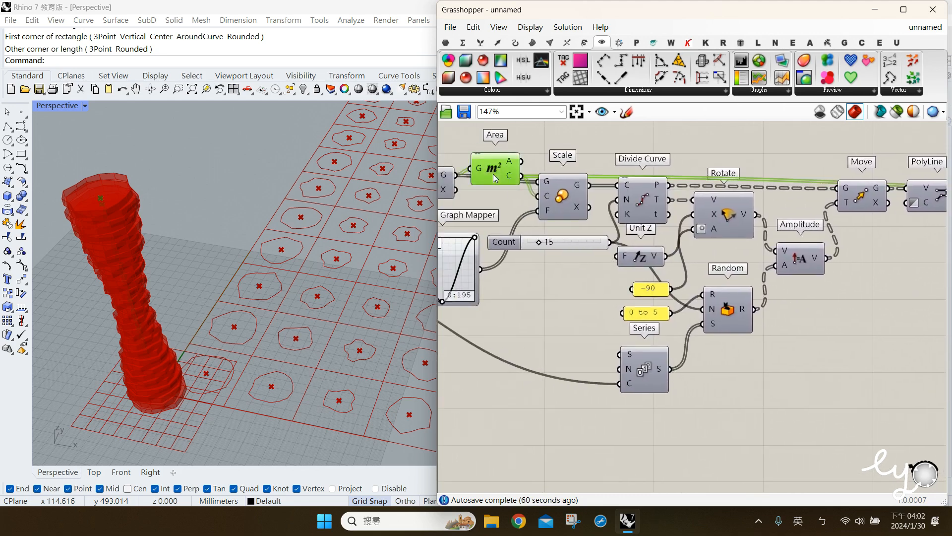
drag(521, 176, 837, 249)
scroll(515, 247, down, 3)
scroll(887, 322, up, 3)
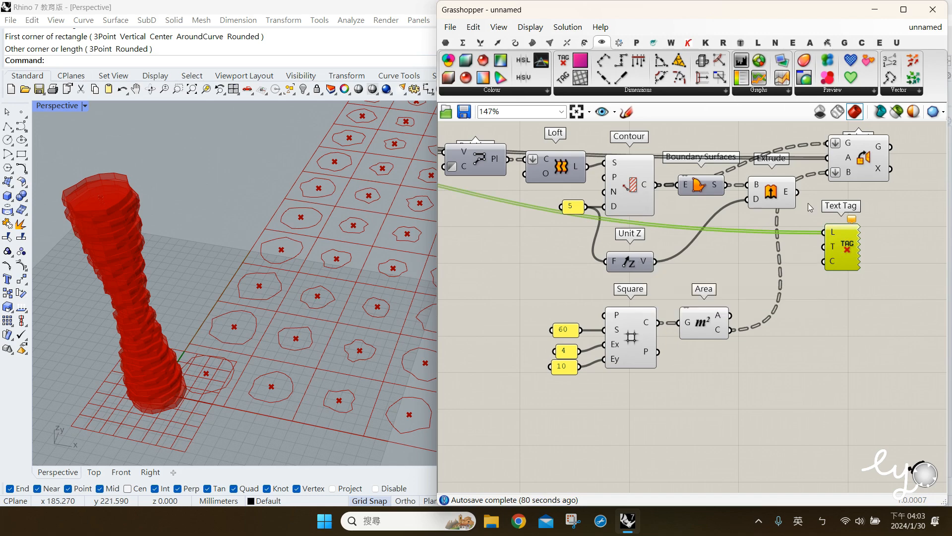
Step: Add a Series component beside the Text Tag and connect a panel holding 1 to its start input
click(480, 43)
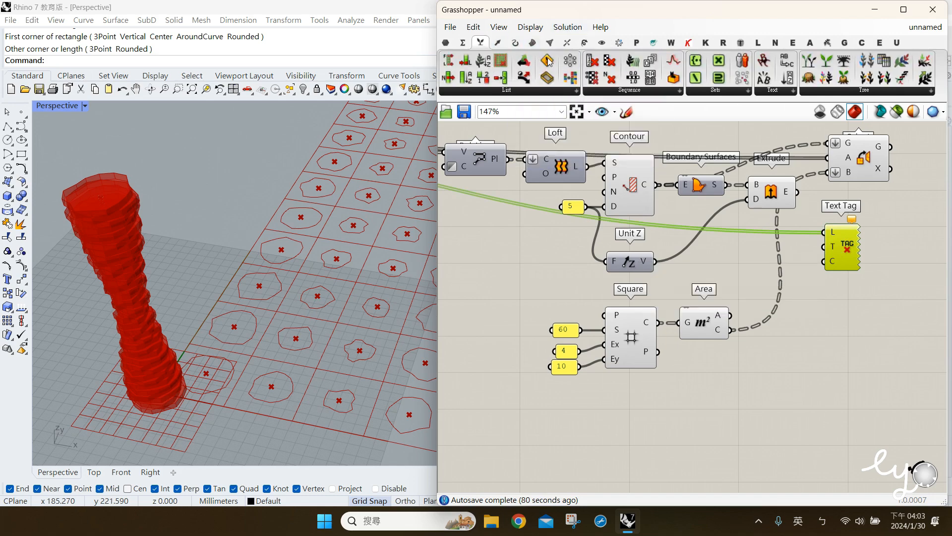
drag(651, 61, 760, 269)
click(756, 251)
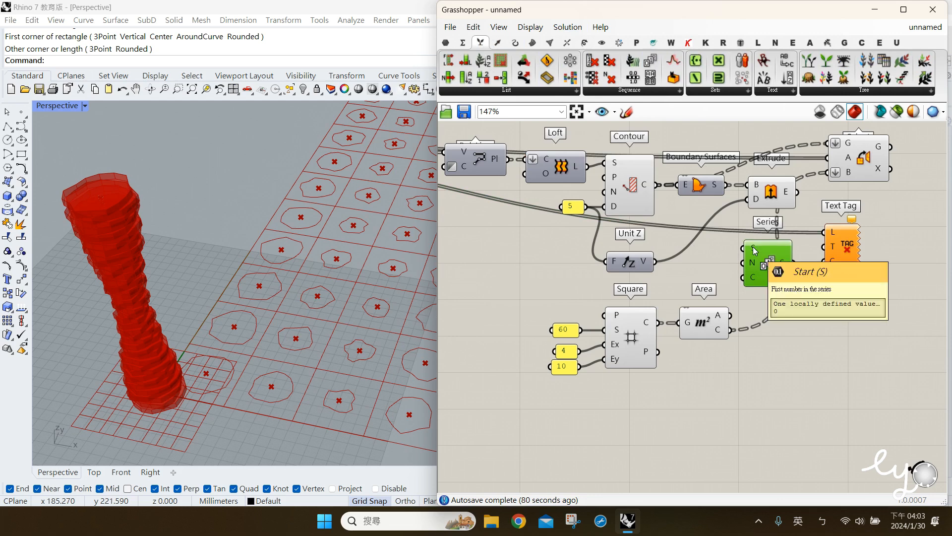
double_click(690, 254)
text(")
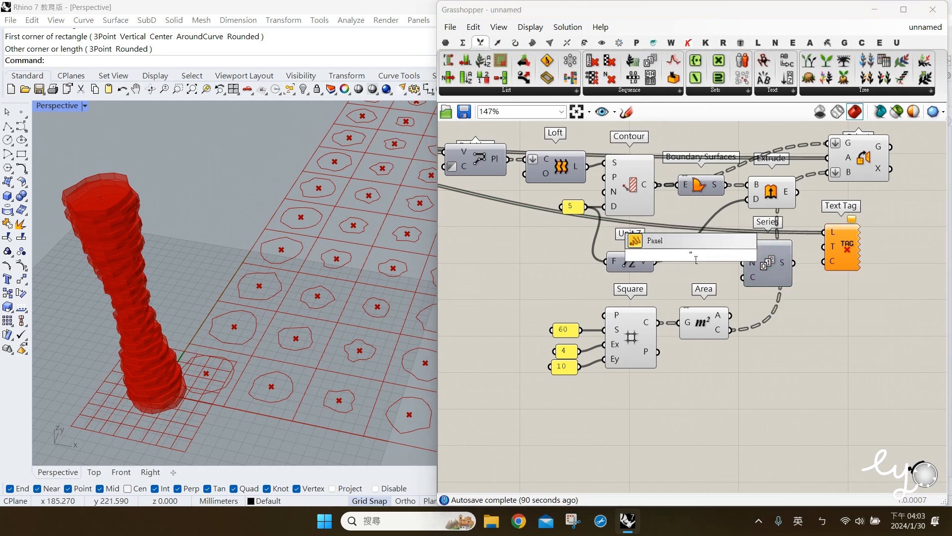
text(1)
key(Return)
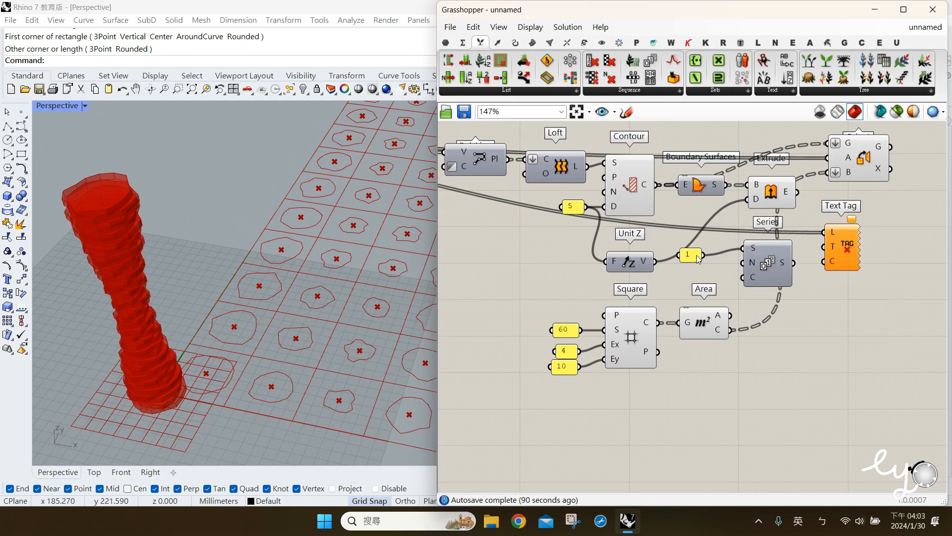
drag(709, 250, 718, 251)
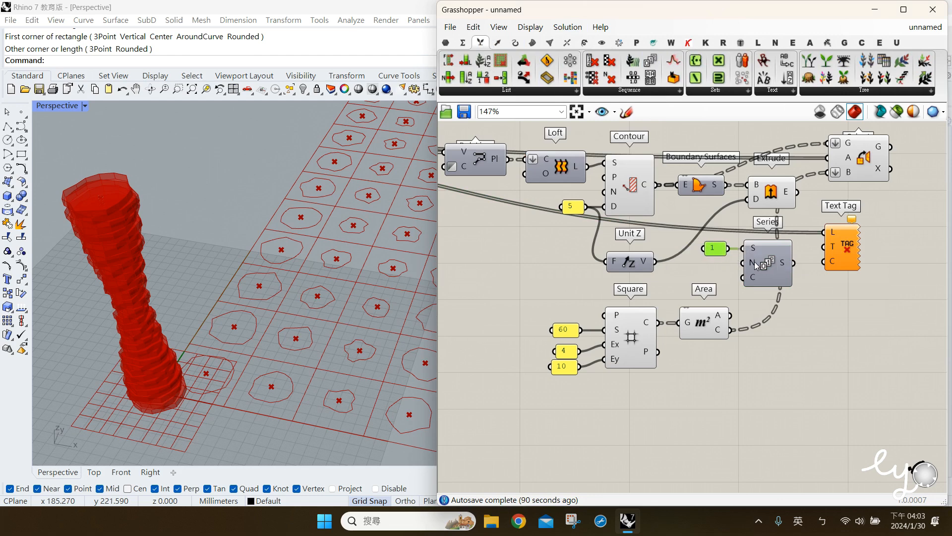
Step: Add a List Length component before Series and rearrange Series, its panel and the Text Tag to make room
mouse_move(754, 272)
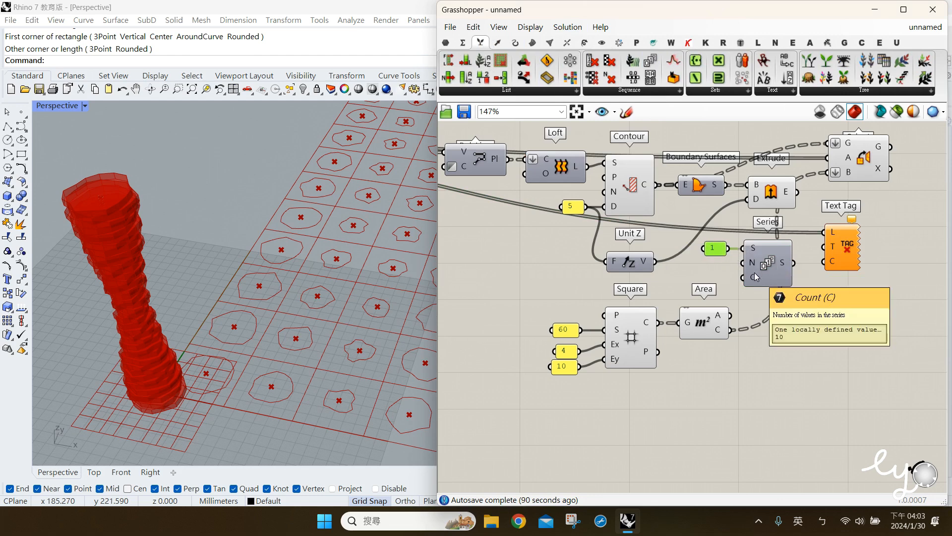
click(644, 188)
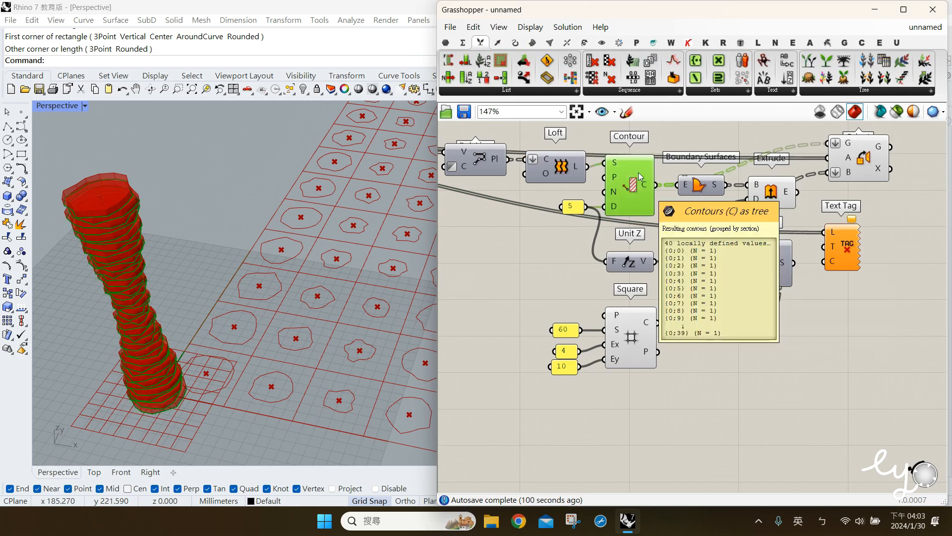
drag(465, 61, 704, 278)
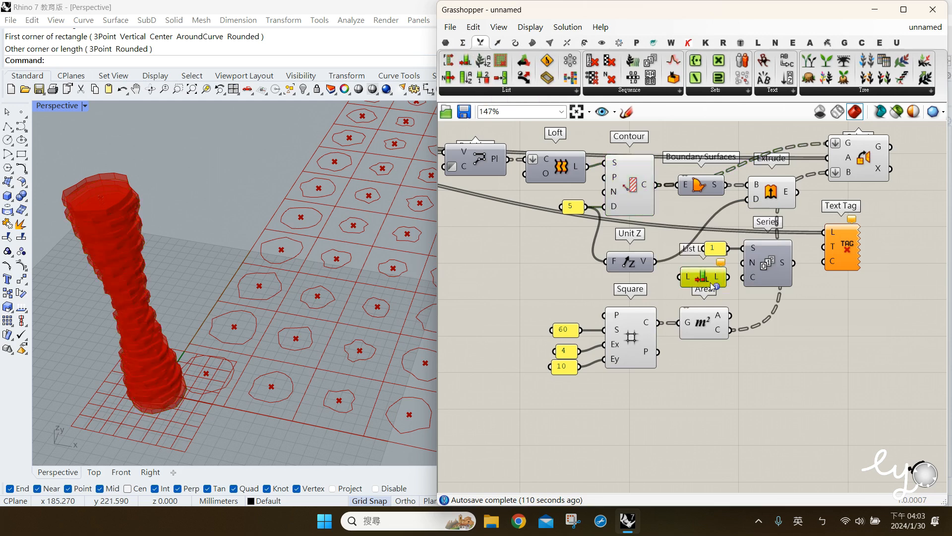
shift+click(714, 248)
shift+click(766, 274)
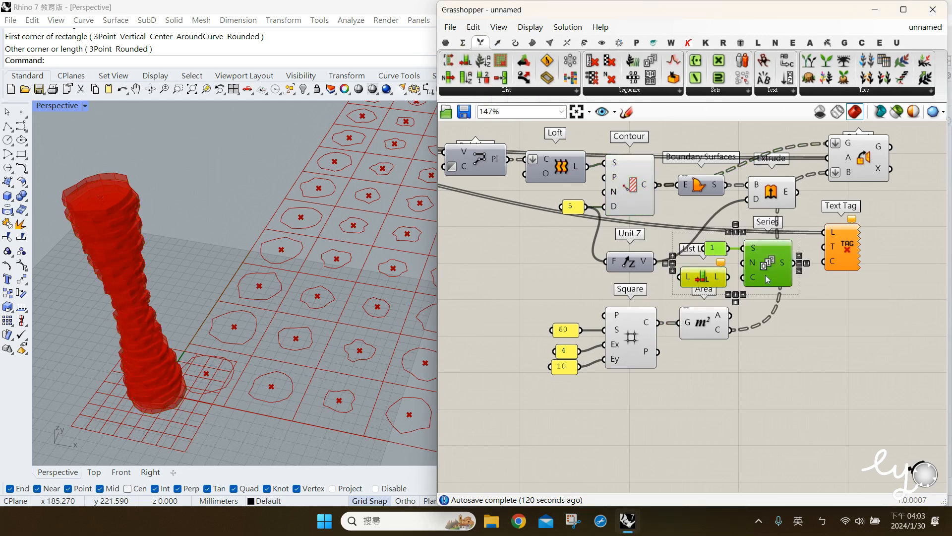
drag(766, 275, 792, 262)
click(830, 283)
right_drag(831, 253, 749, 256)
drag(748, 256, 790, 242)
right_drag(790, 242, 821, 252)
drag(647, 260, 718, 328)
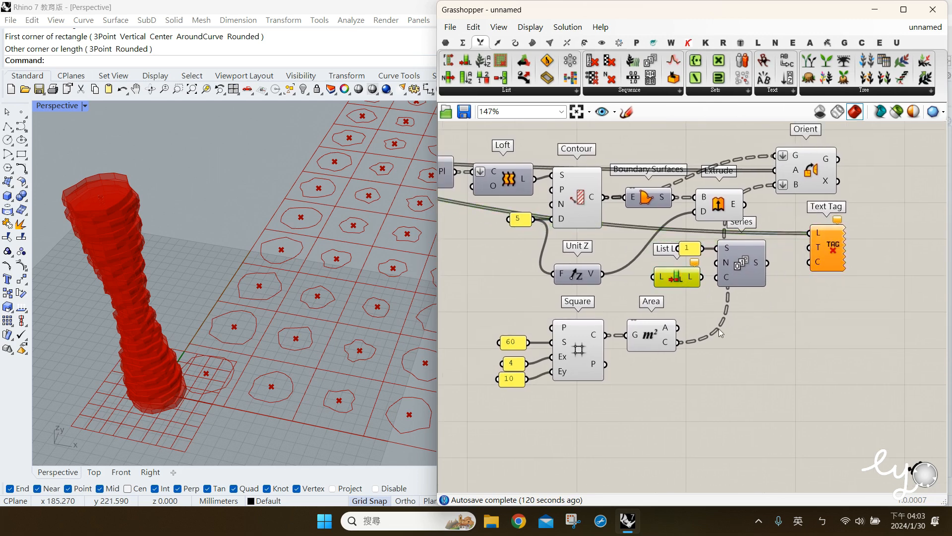
Step: Connect Contour's curves to List Length with its input flattened, and feed the length into the Series count
click(579, 201)
drag(595, 203, 665, 279)
click(666, 281)
right_click(665, 281)
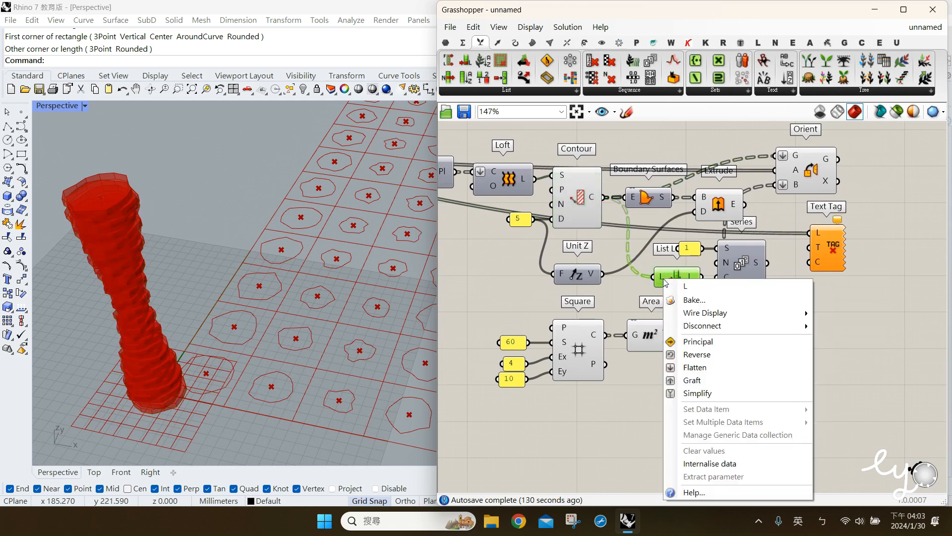
click(691, 369)
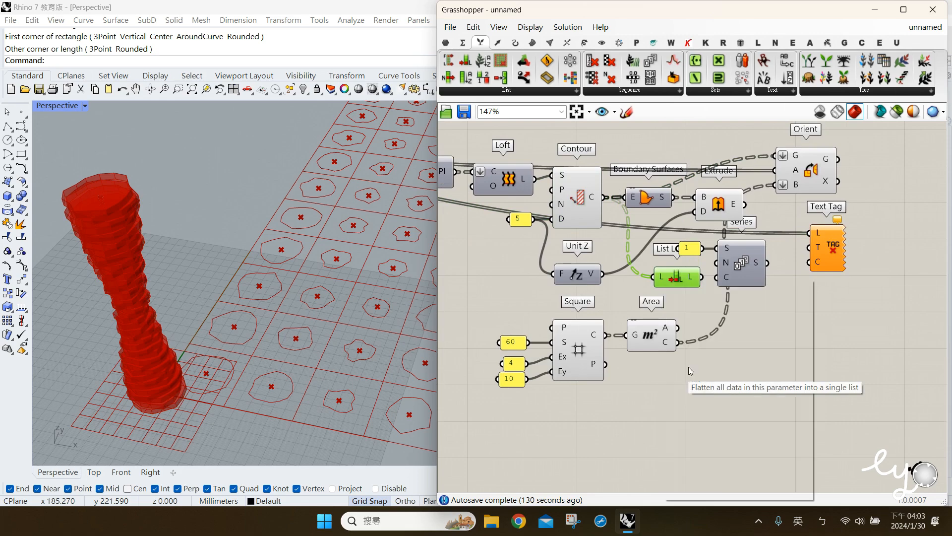
drag(64, 139, 234, 436)
drag(74, 150, 193, 426)
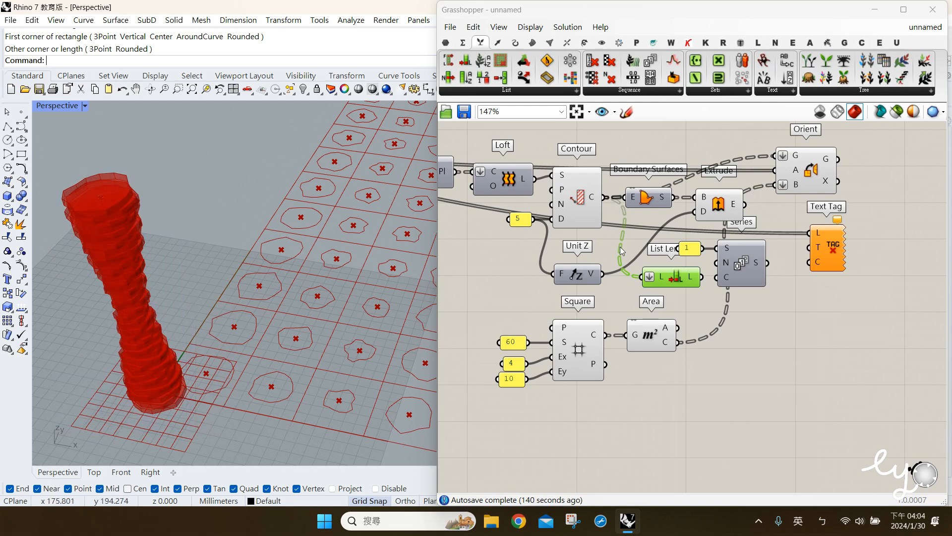
mouse_move(692, 280)
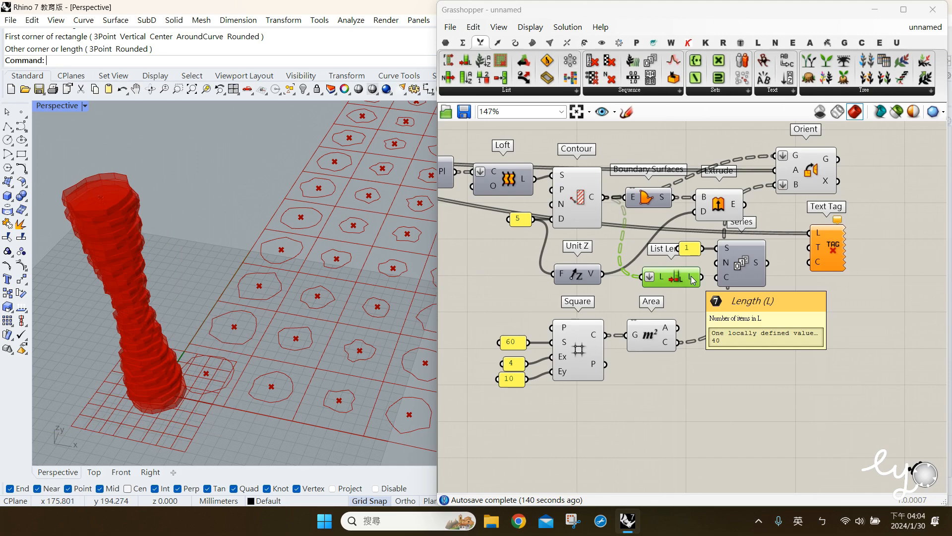
drag(710, 281, 725, 281)
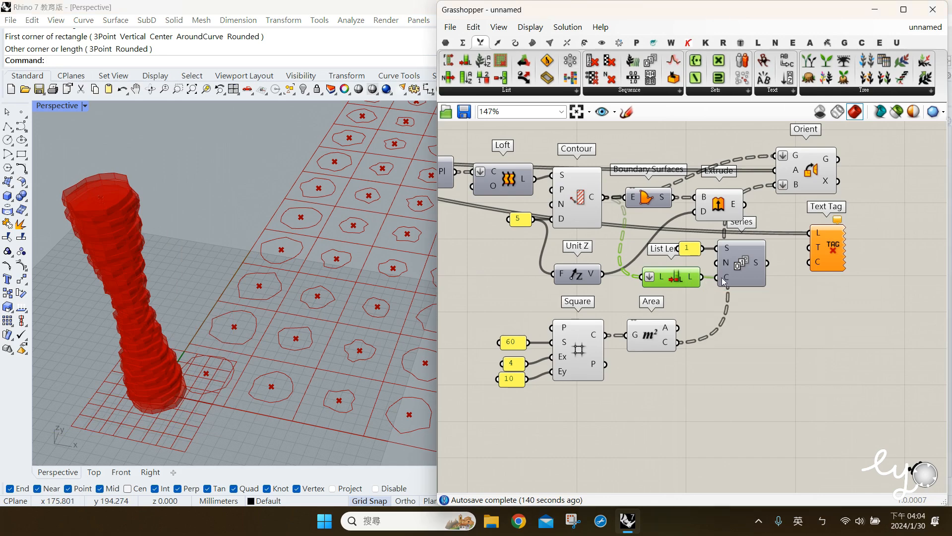
Step: Connect the Series output to the Text Tag's text input and inspect the tags on the tower
mouse_move(756, 264)
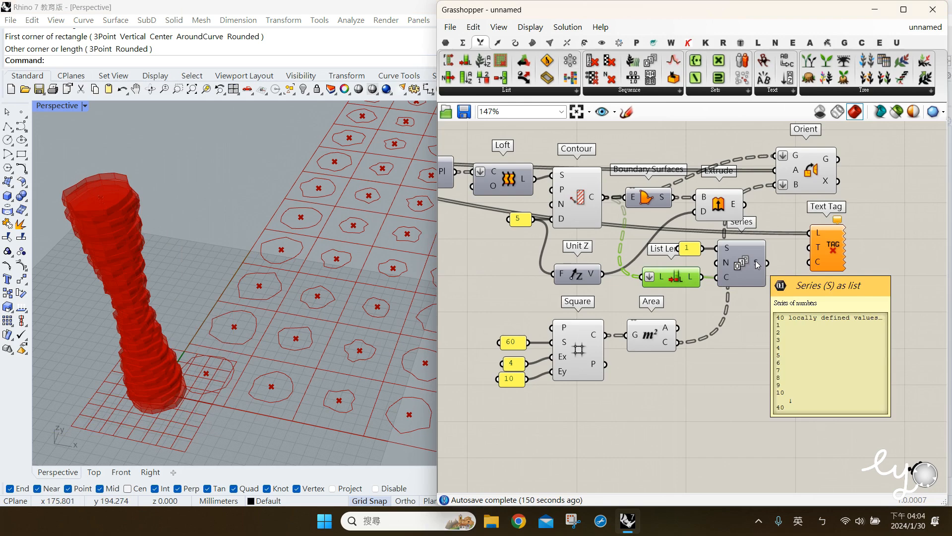
click(775, 286)
drag(768, 264, 812, 247)
drag(86, 169, 185, 416)
scroll(111, 250, up, 4)
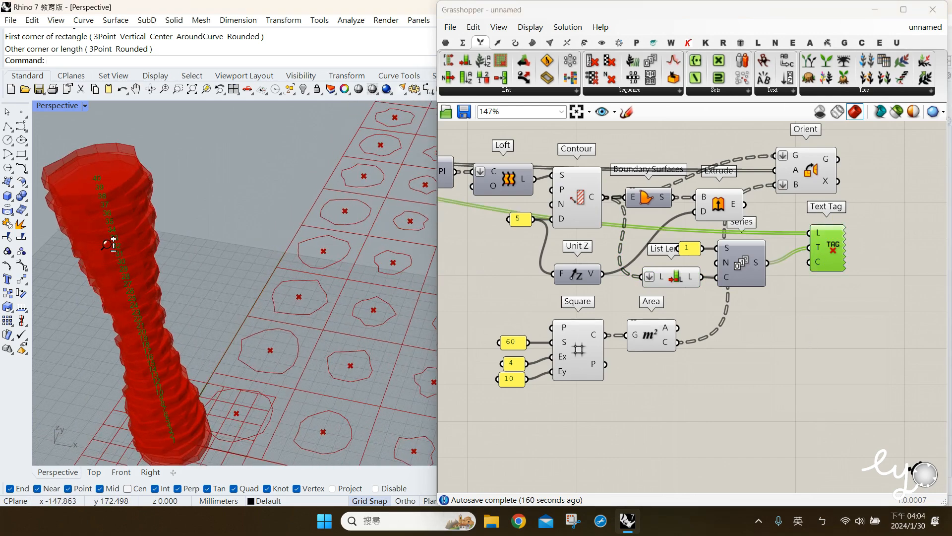
scroll(111, 245, down, 3)
click(716, 356)
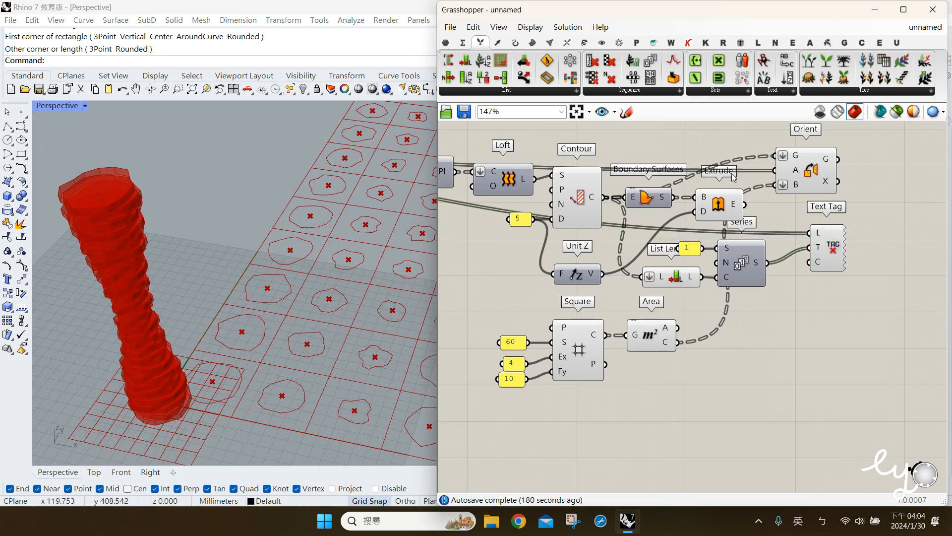
click(800, 176)
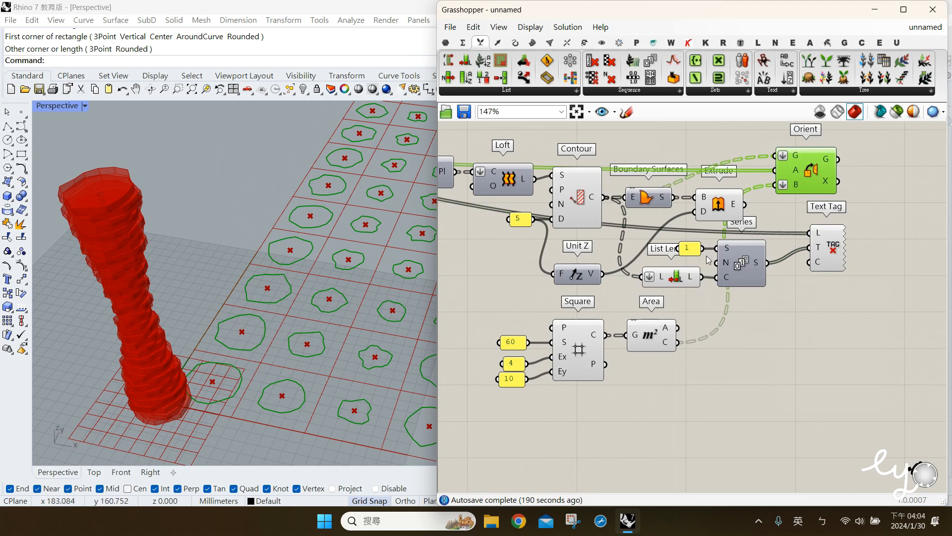
Step: Connect Area's centroids to the Text Tag's location input and flatten that input
click(655, 343)
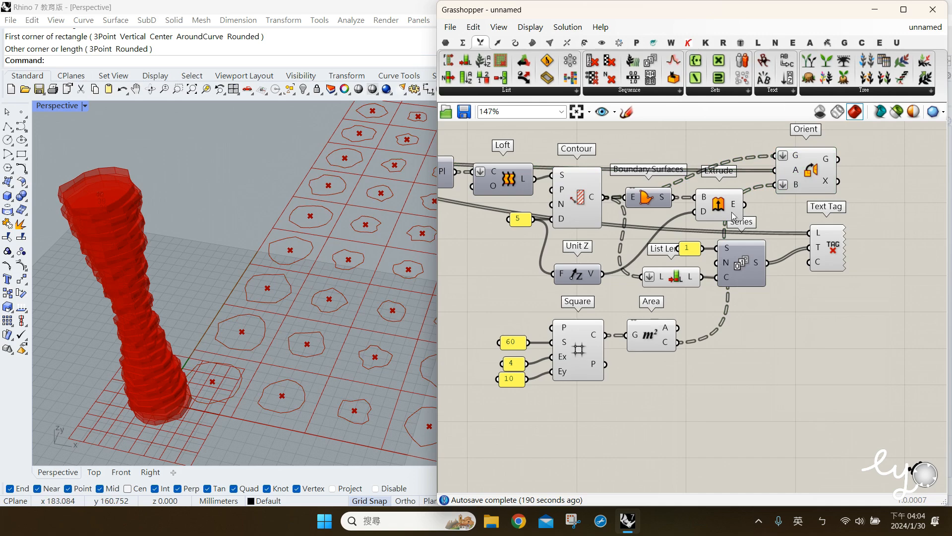
click(818, 235)
right_click(817, 234)
click(822, 323)
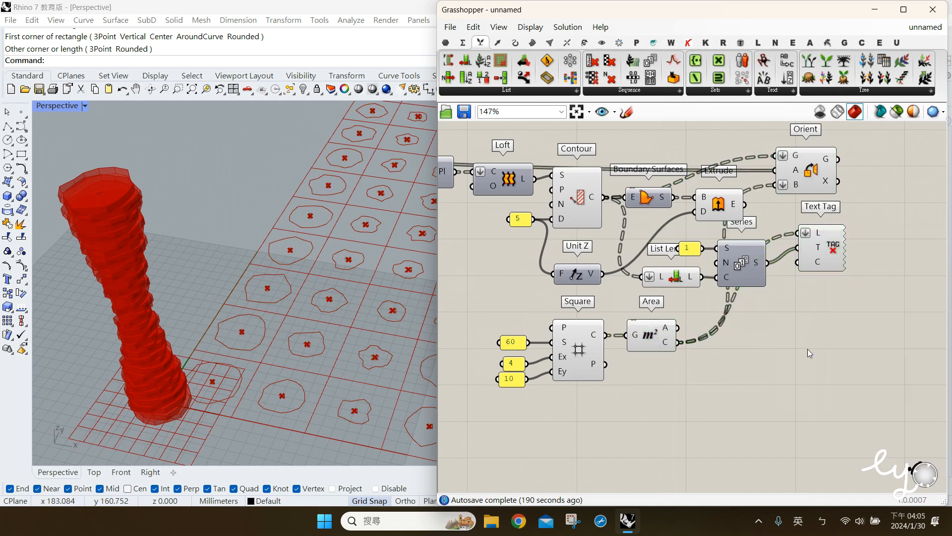
Step: Hide the Area component's preview and bake the Text Tag numbers into the Rhino model
click(664, 338)
middle_click(663, 338)
click(688, 313)
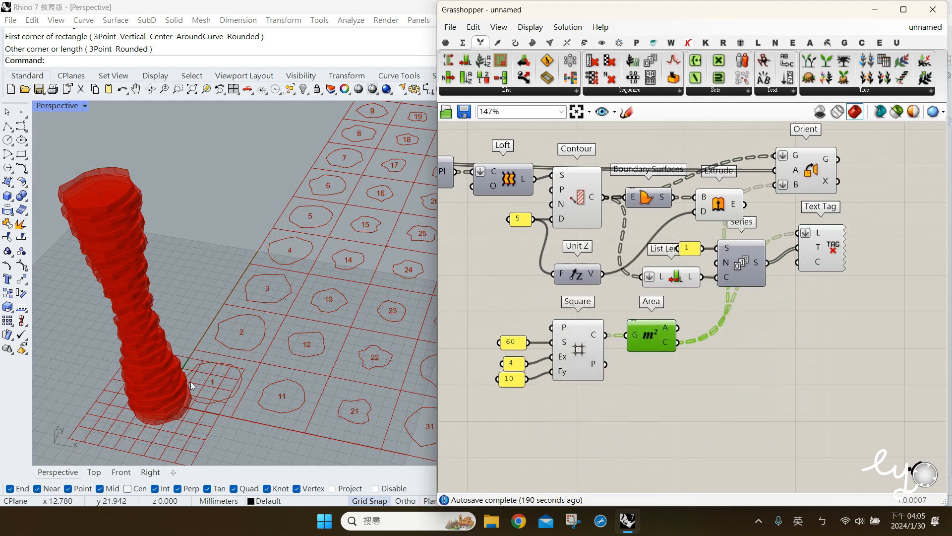
click(828, 249)
middle_click(832, 250)
click(852, 268)
click(852, 268)
Step: Select the baked numbers on the grid to examine them, and undo the bake and the Text Tag rewiring
click(268, 290)
click(239, 334)
click(281, 396)
click(207, 258)
click(268, 289)
click(183, 197)
click(267, 288)
click(205, 226)
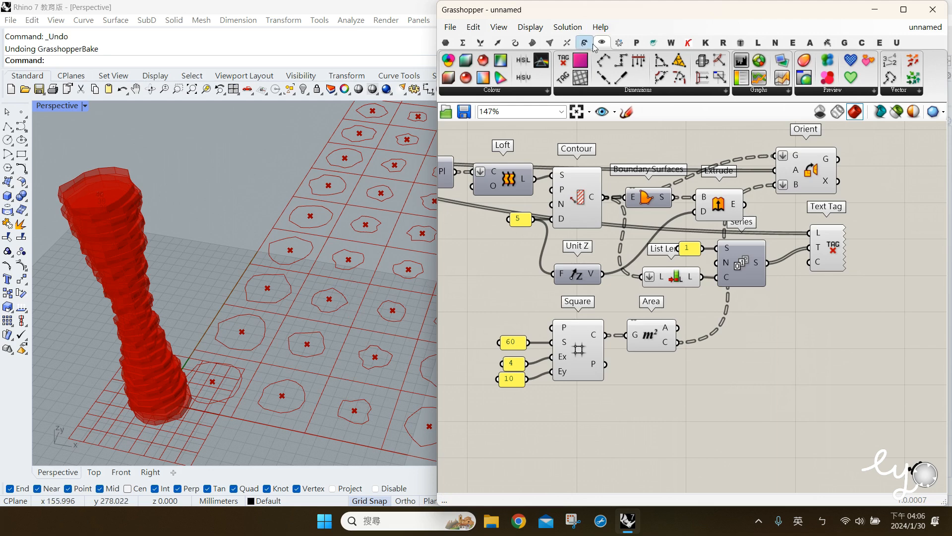
Step: Place a Text Tag 3D component below the Text Tag
drag(568, 80, 803, 377)
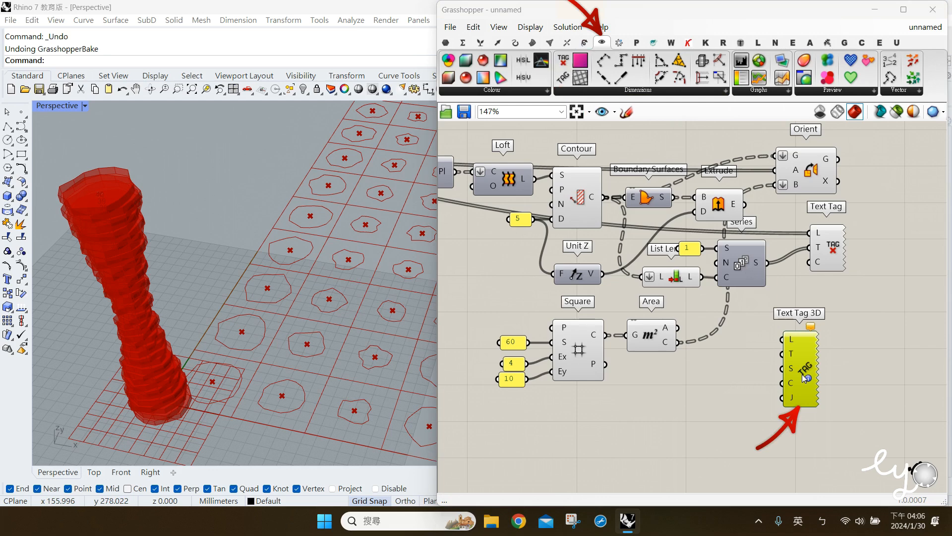
click(773, 338)
drag(797, 343, 803, 335)
Step: Connect Area's centroids to the Text Tag 3D's location input, flatten that input and reposition the component
click(670, 345)
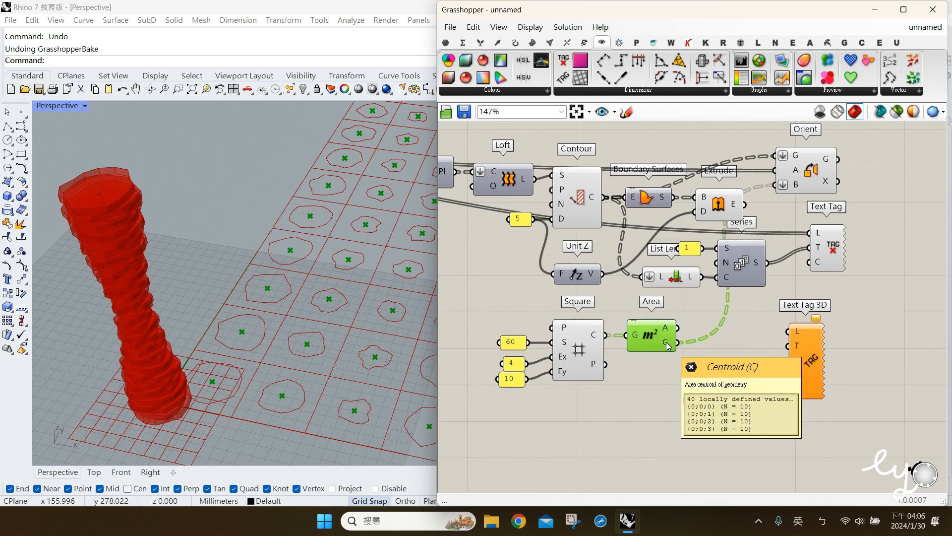
drag(678, 342, 793, 332)
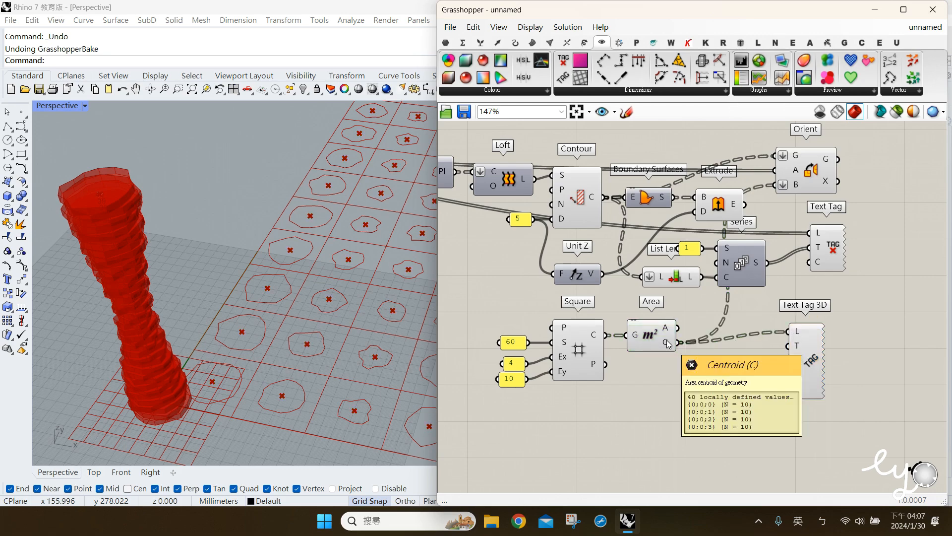
click(798, 335)
right_click(797, 334)
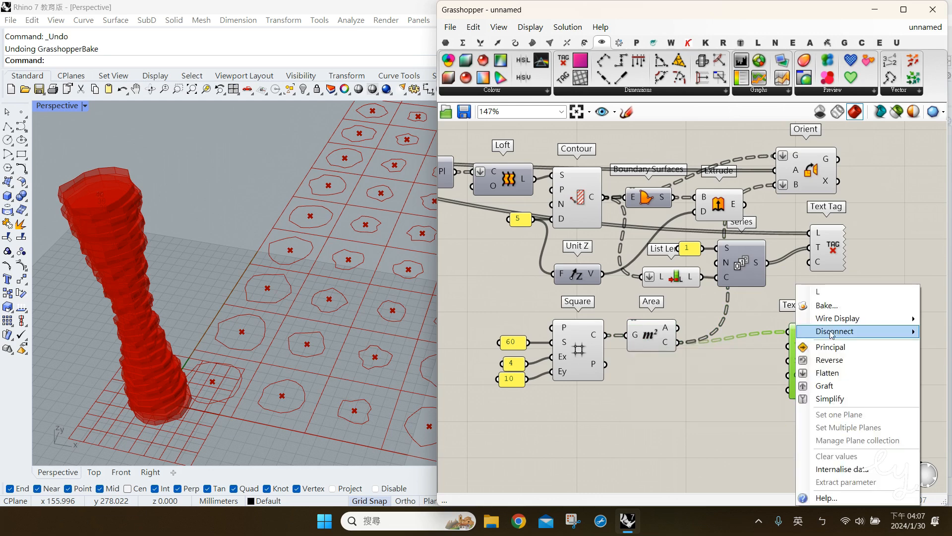
click(829, 370)
drag(795, 350, 827, 339)
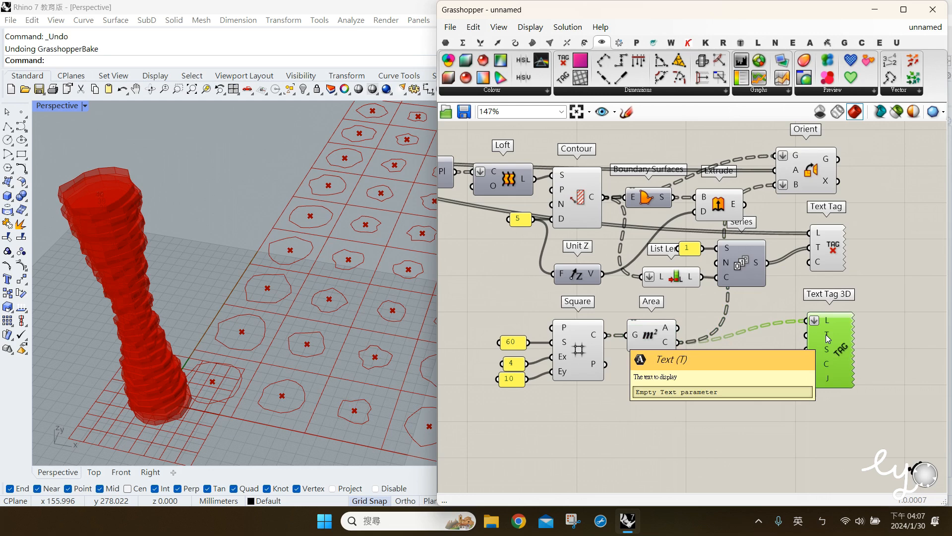
Step: Feed the Series output into the Text Tag 3D's text input and hide the Area preview
click(750, 268)
drag(768, 263, 804, 347)
click(751, 347)
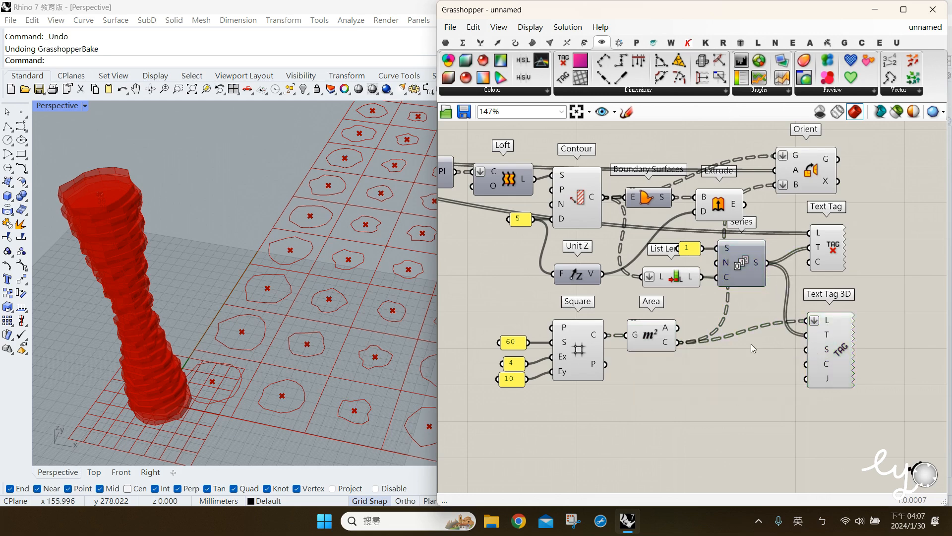
click(649, 348)
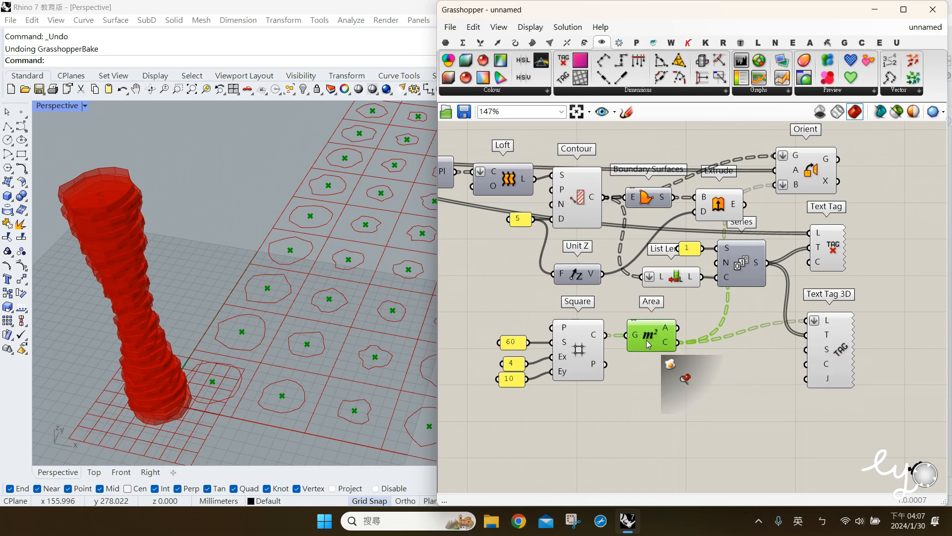
click(682, 303)
click(737, 306)
Step: Add a number slider at 5 and connect it to the Text Tag 3D's size input
click(833, 343)
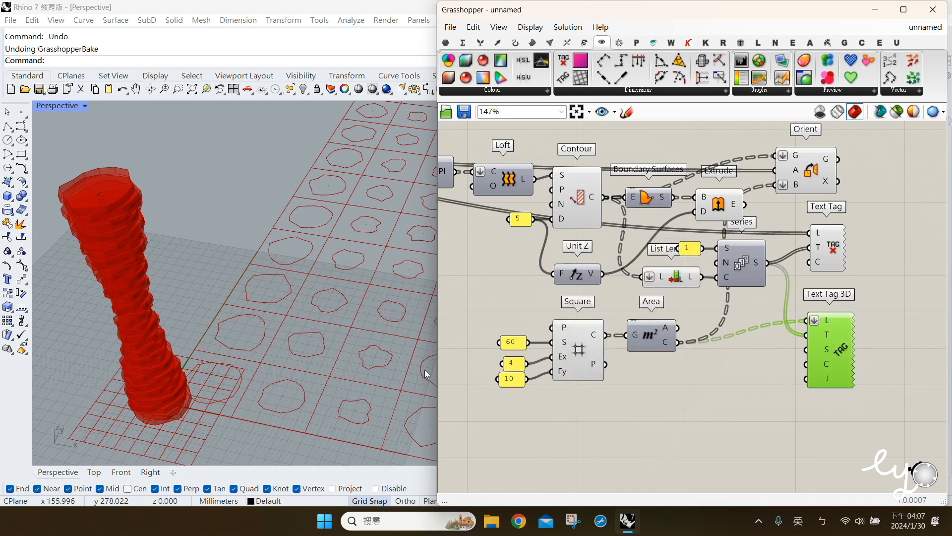
click(278, 387)
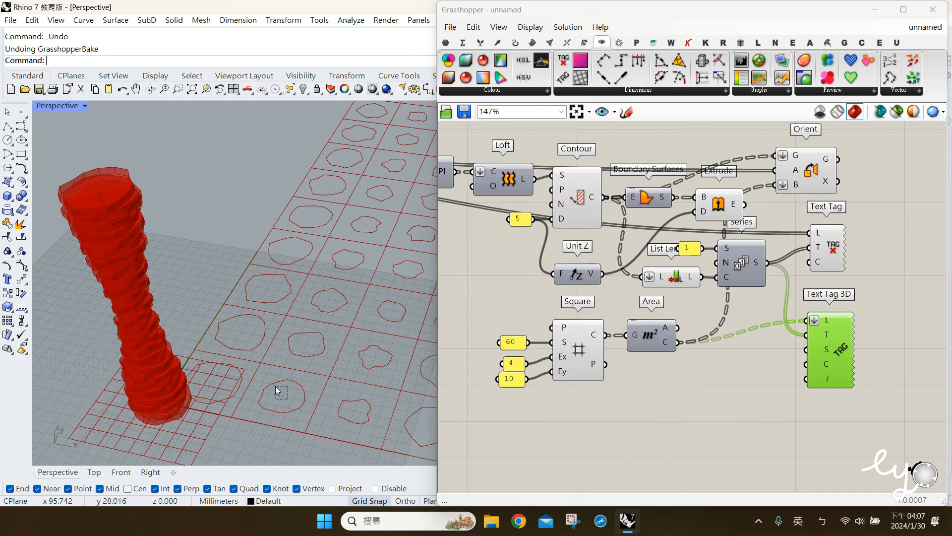
scroll(286, 403, up, 5)
scroll(297, 387, down, 9)
click(744, 392)
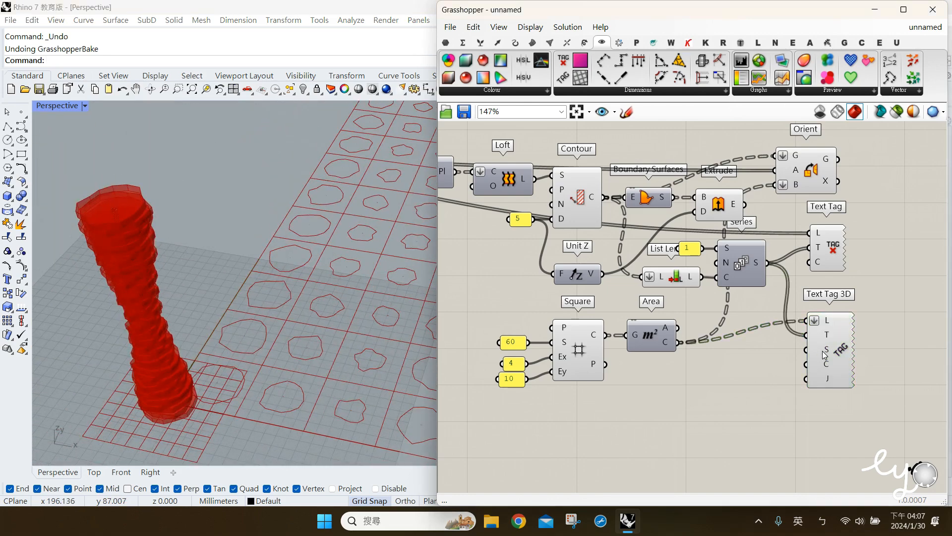
double_click(769, 379)
text(slider)
key(Return)
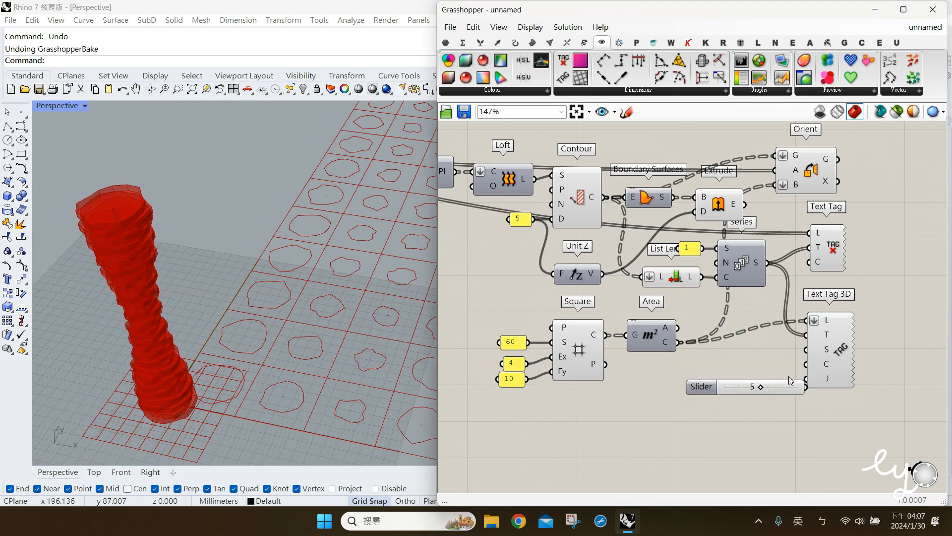
drag(810, 356, 806, 349)
drag(784, 387, 724, 368)
click(748, 401)
click(827, 376)
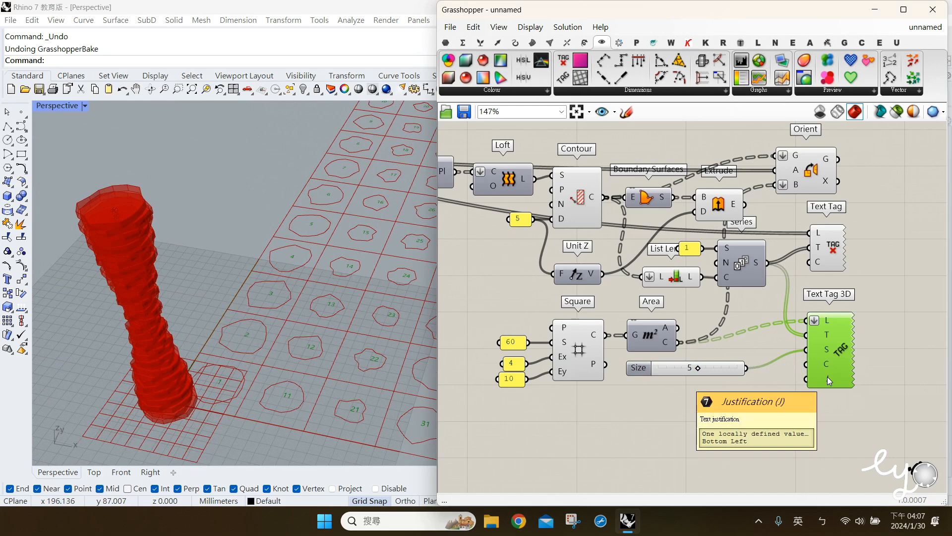
Step: Set the Text Tag 3D justification to Middle Center, showing Area's centroid preview only while checking the alignment
click(666, 346)
middle_click(644, 336)
scroll(297, 399, up, 2)
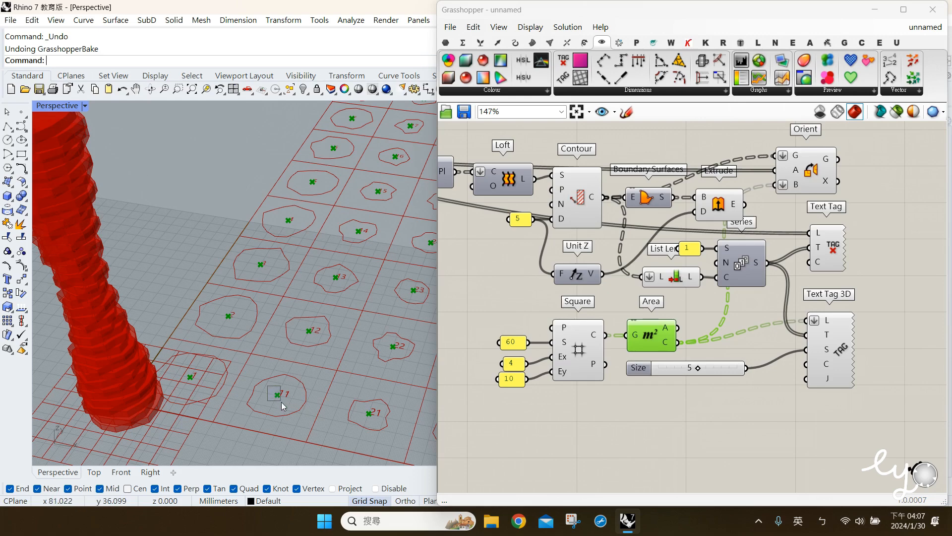
click(811, 414)
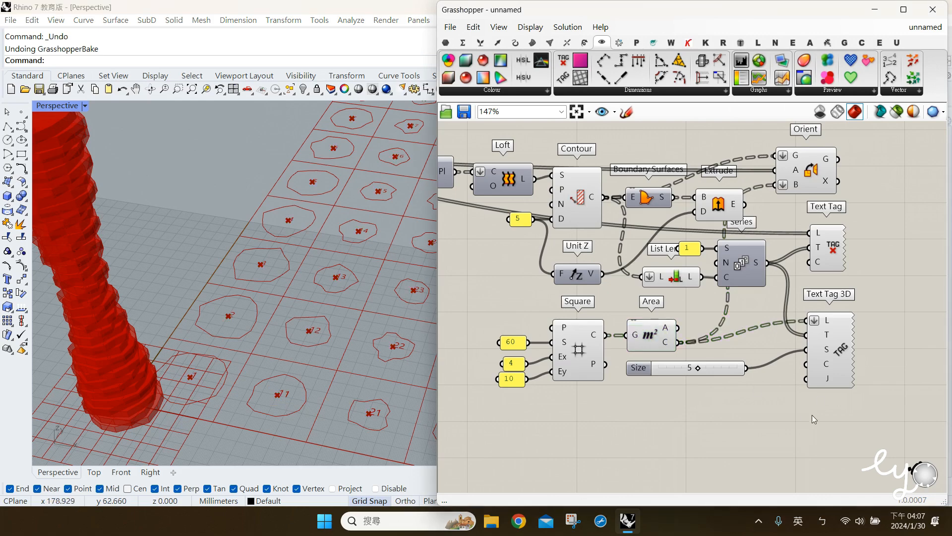
click(825, 382)
right_click(825, 380)
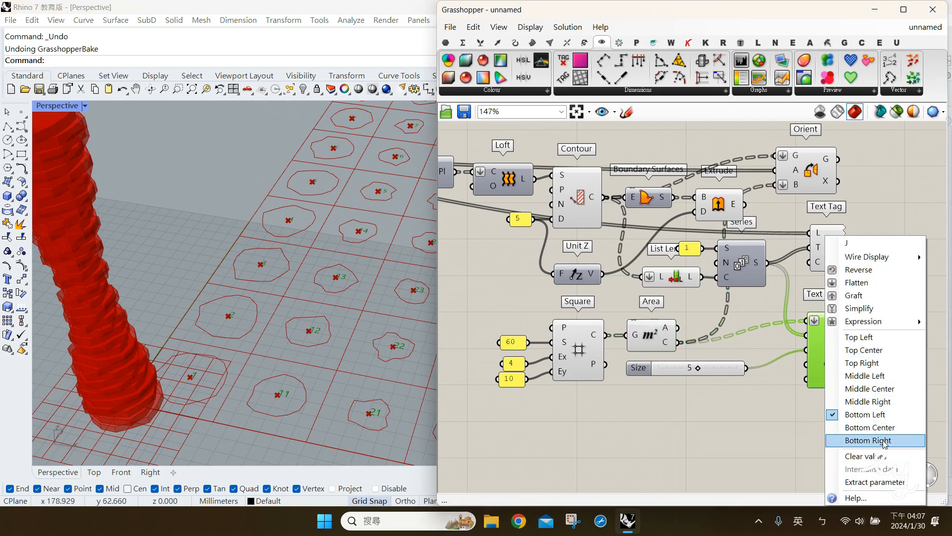
click(890, 391)
click(865, 358)
click(275, 390)
click(644, 335)
Step: Bake the Text Tag 3D numbers into the Rhino model
click(840, 351)
middle_click(840, 351)
click(874, 236)
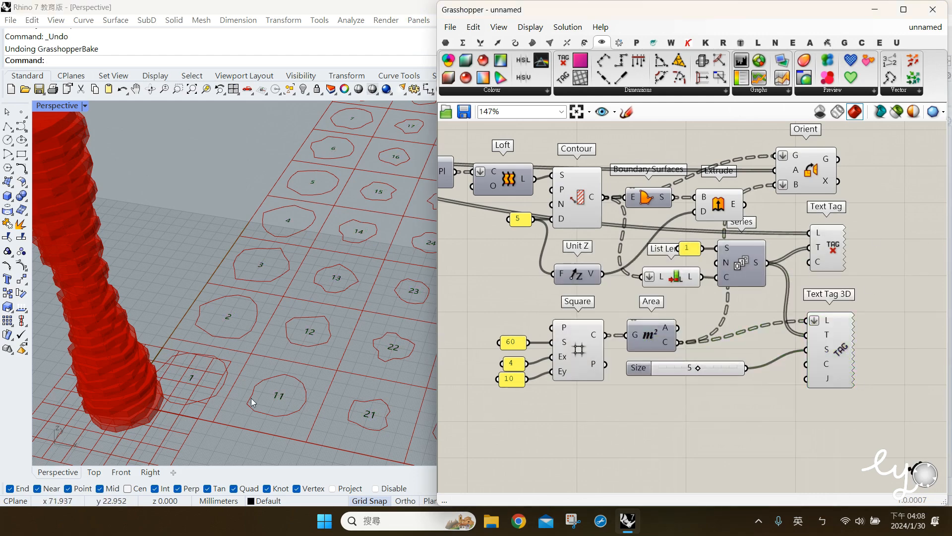
Step: Explode the baked number 11 into curves and select one of its digits
click(282, 402)
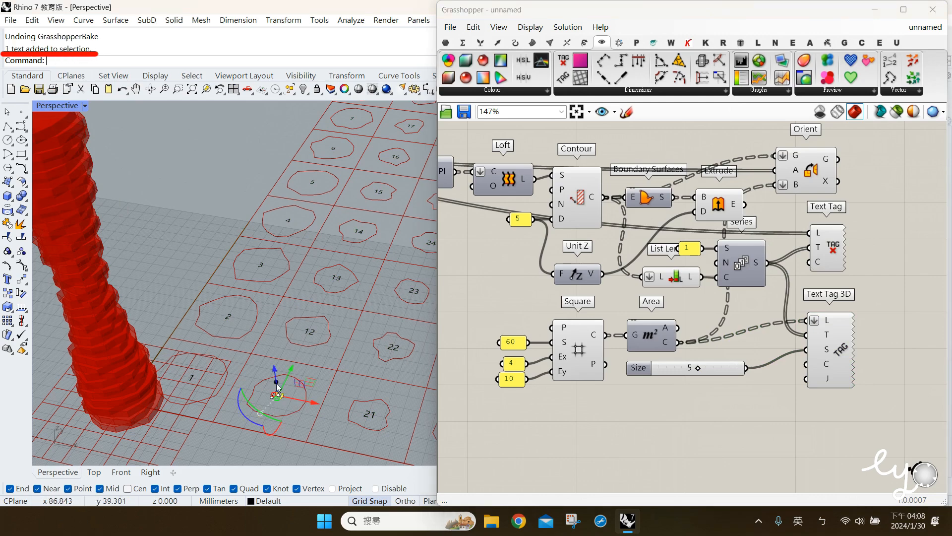
text(expl)
key(Return)
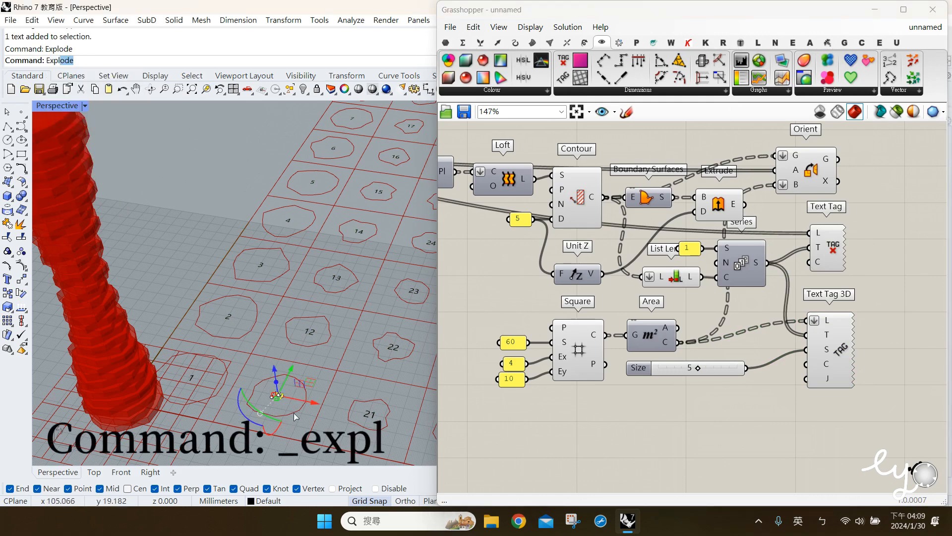
click(284, 397)
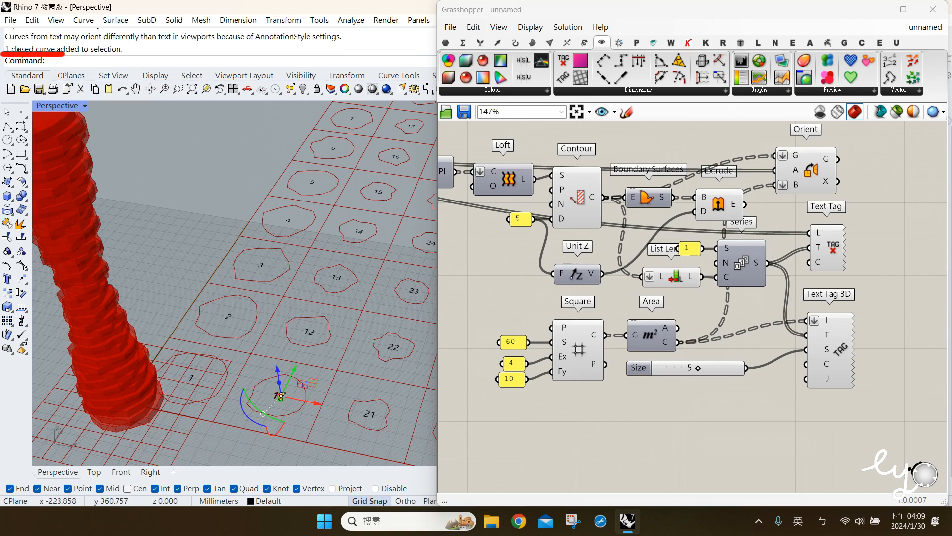
click(346, 395)
Step: Examine the numbered floor contours on the grid beside the tower
right_drag(205, 401, 253, 397)
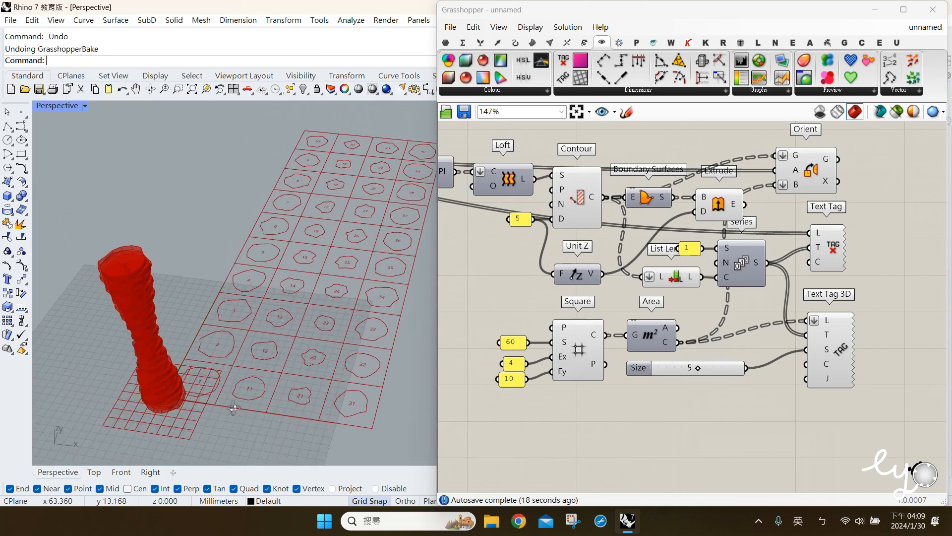
scroll(288, 349, up, 5)
right_drag(289, 347, 308, 356)
scroll(291, 347, down, 3)
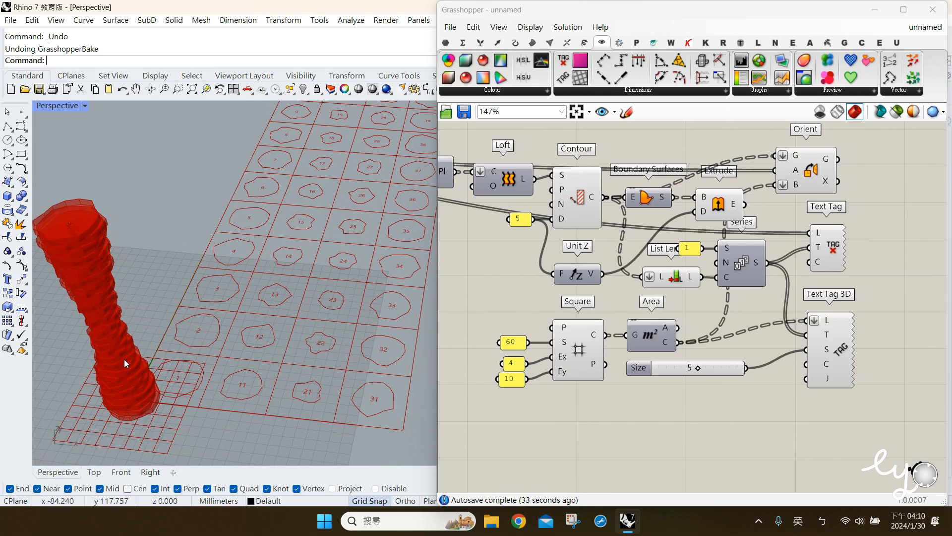
scroll(186, 376, up, 5)
scroll(188, 375, up, 1)
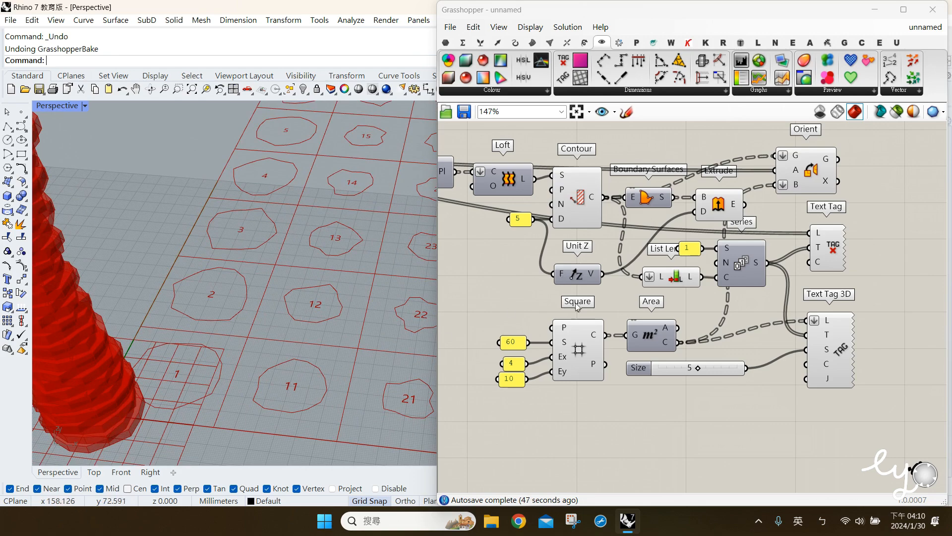
scroll(244, 334, down, 3)
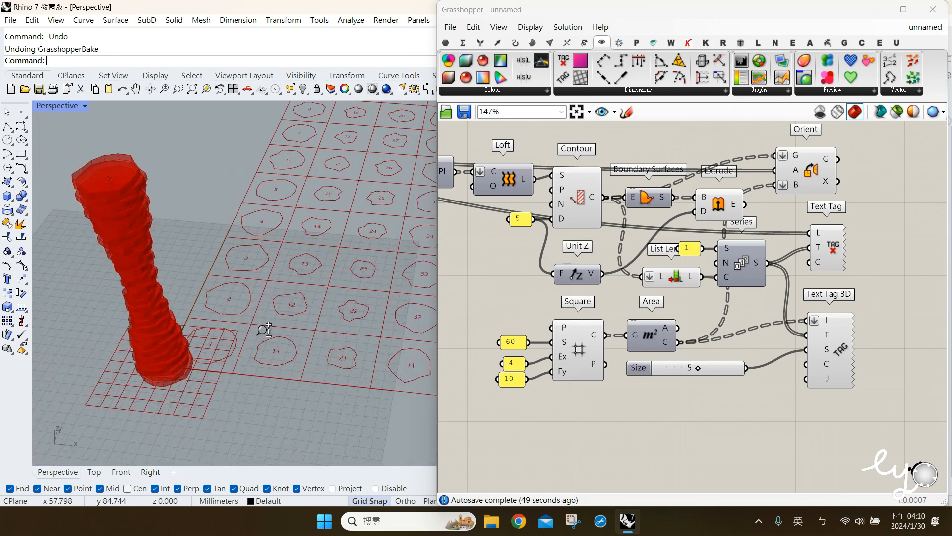
Step: Draw a small rectangle inside the tower's base and select it
click(21, 155)
scroll(169, 355, up, 3)
click(160, 360)
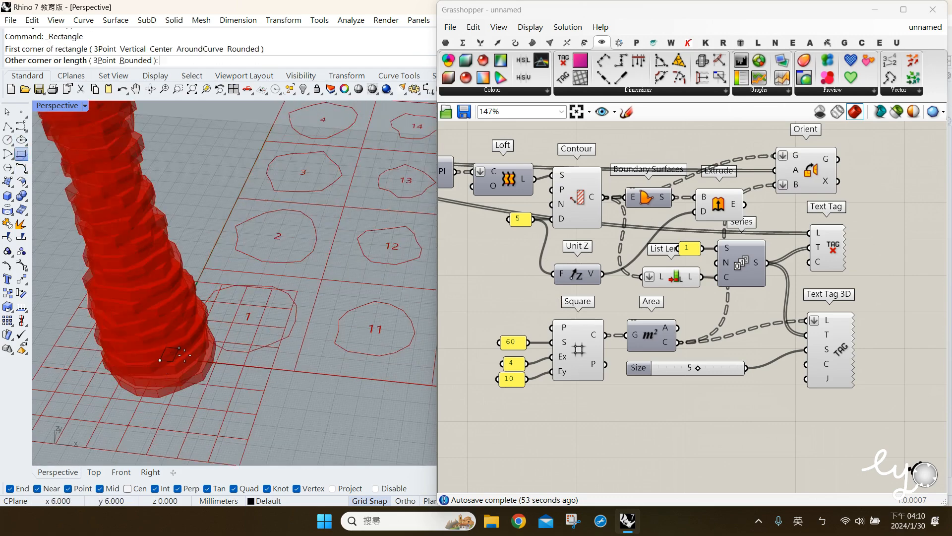
click(183, 354)
click(175, 354)
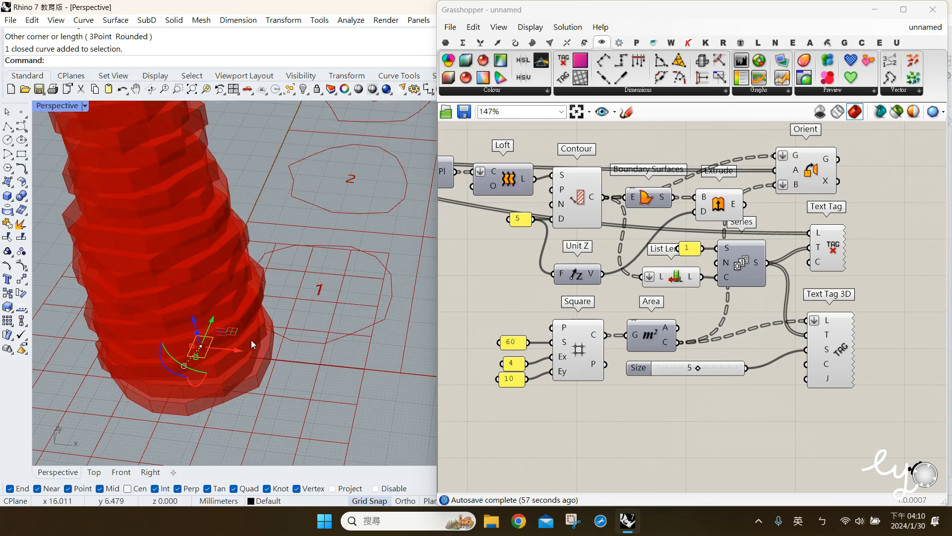
Step: Extrude the rectangle with ExtrudeCrv up through the tower until it rises above the top floor
text(ExtrudeCrv)
key(Return)
scroll(253, 342, down, 3)
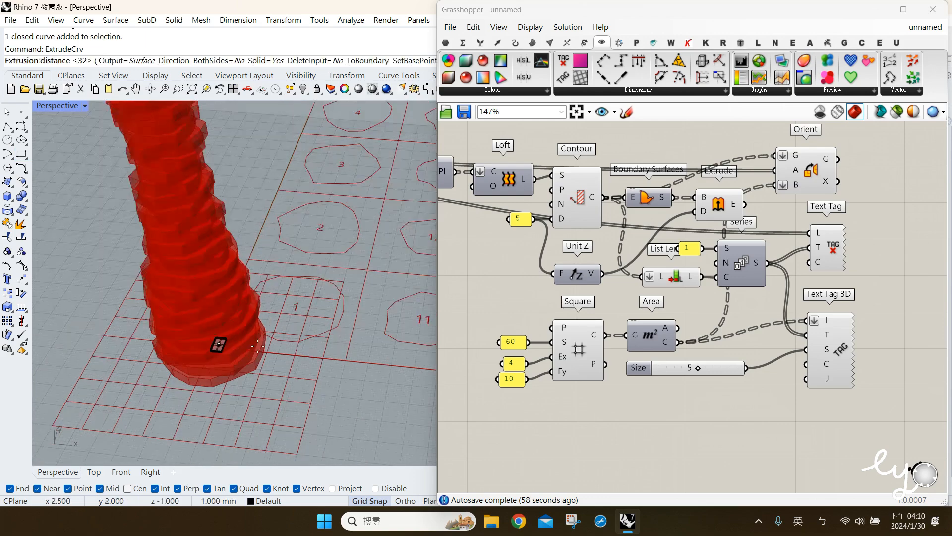
scroll(257, 346, down, 3)
shift+right_drag(196, 167, 179, 243)
click(145, 150)
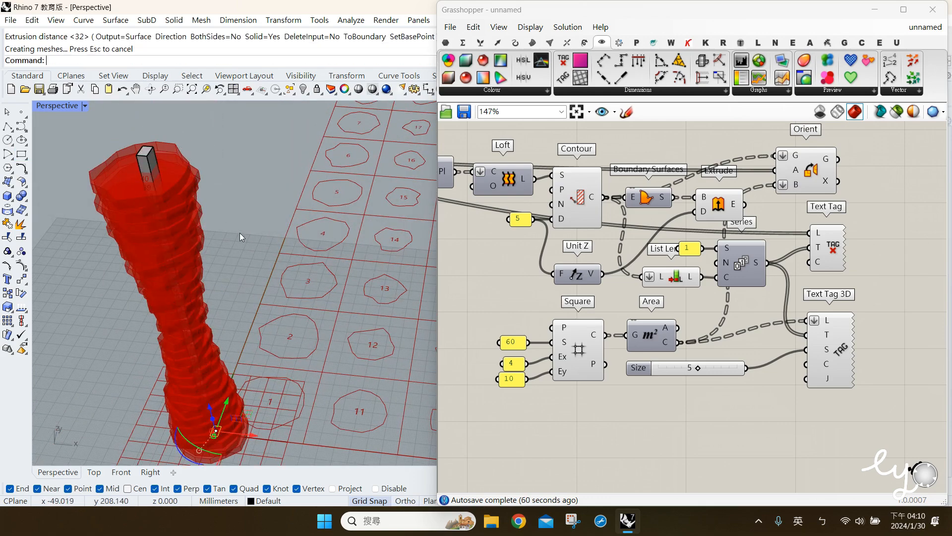
right_drag(255, 273, 240, 219)
click(240, 219)
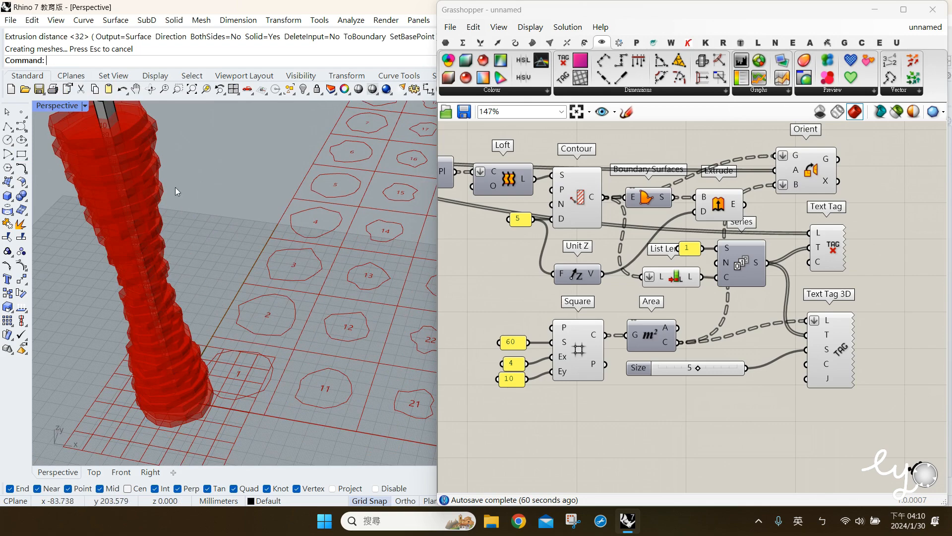
Step: Delete the extruded core that runs through the tower
click(111, 113)
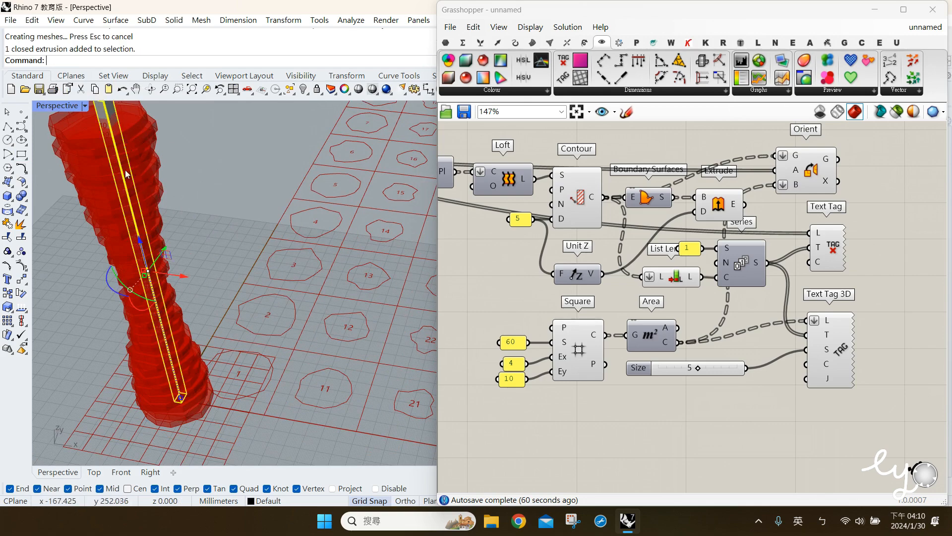
key(Delete)
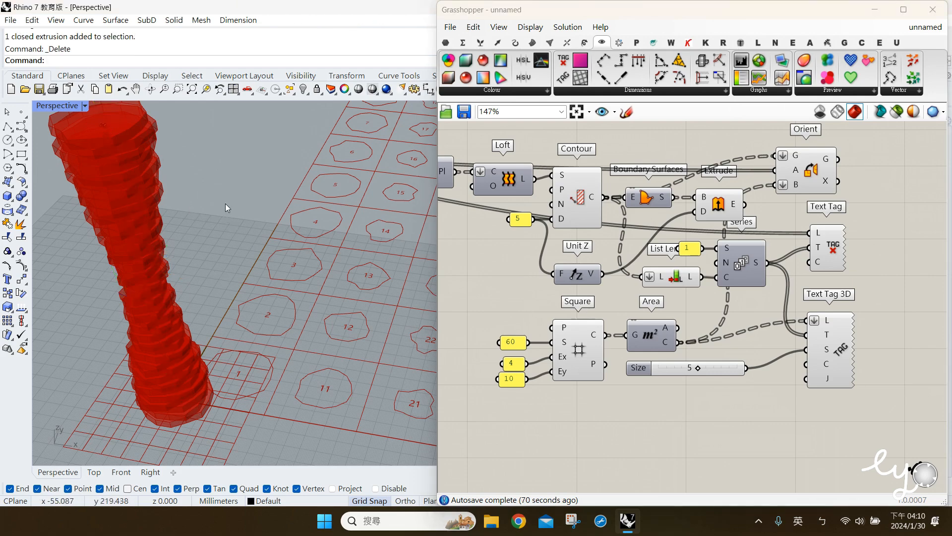
shift+right_drag(225, 204, 238, 218)
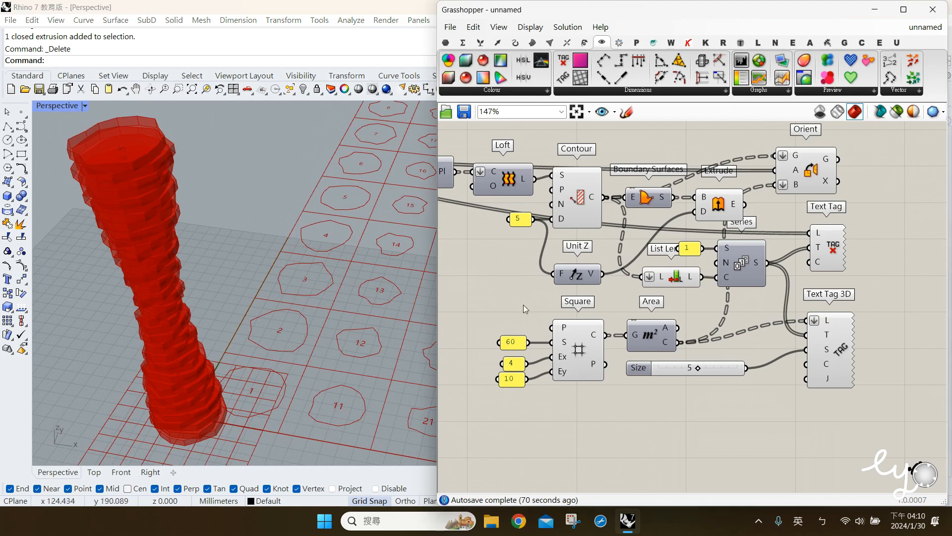
Step: Add a Move component above Divide Curve and feed it the floor centroids from the Area component as geometry
right_drag(465, 318, 645, 337)
right_drag(552, 289, 795, 319)
right_drag(516, 250, 588, 258)
click(487, 213)
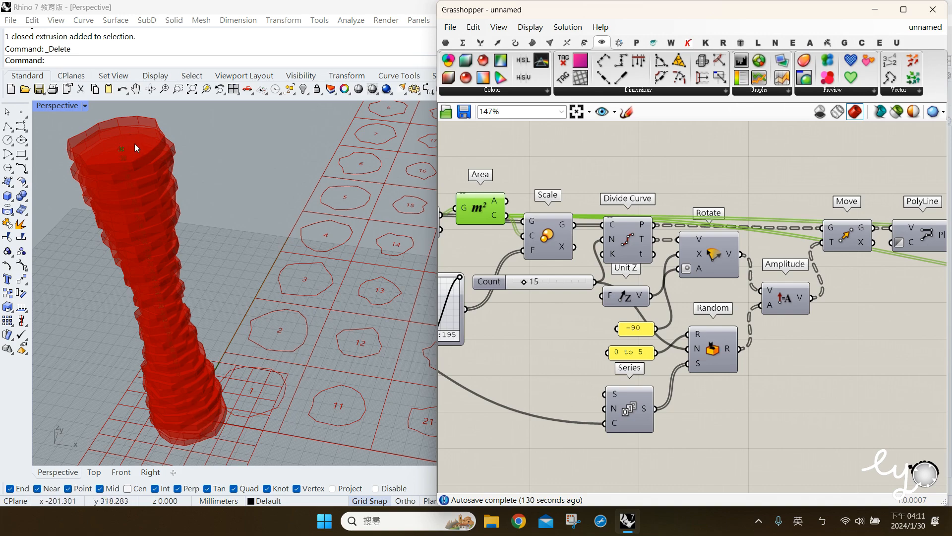
click(573, 156)
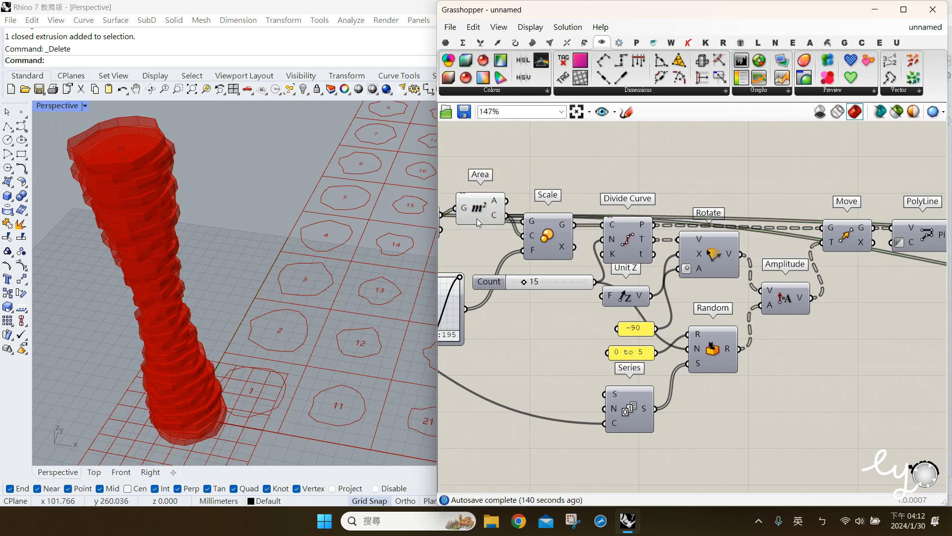
click(584, 43)
drag(620, 77, 611, 168)
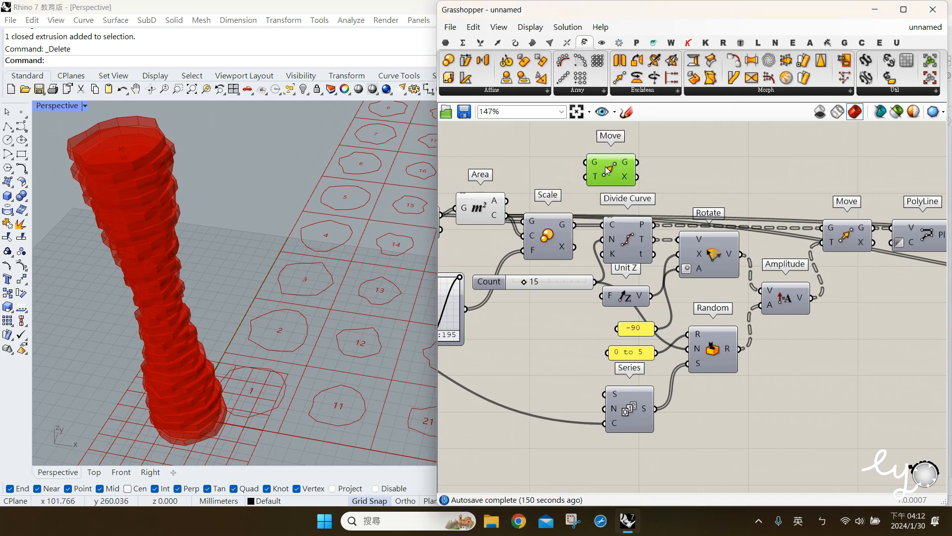
drag(506, 215, 588, 162)
Step: Create a panel with 3,3,0, connect it as the Move component's translation vector, and compare the original and moved centroids
double_click(530, 150)
text(")
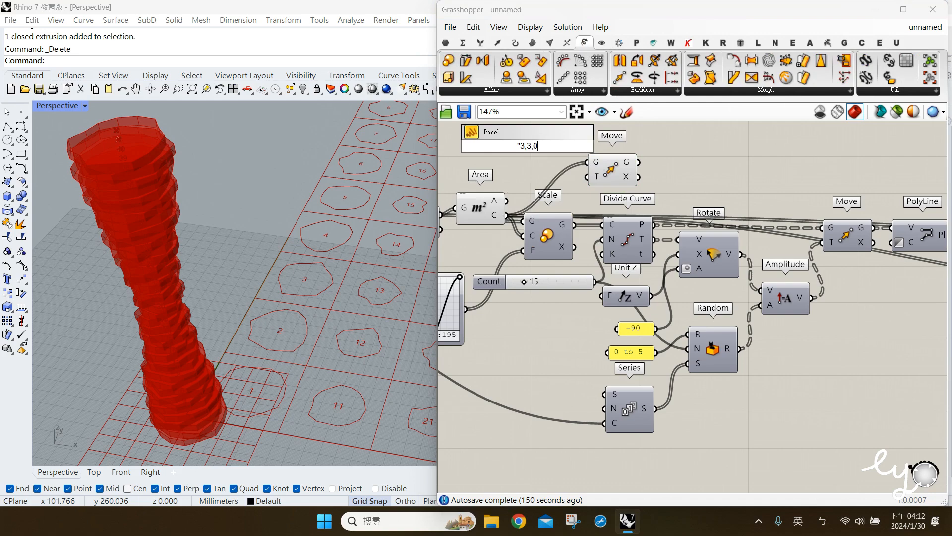
text(3,3,0)
key(Return)
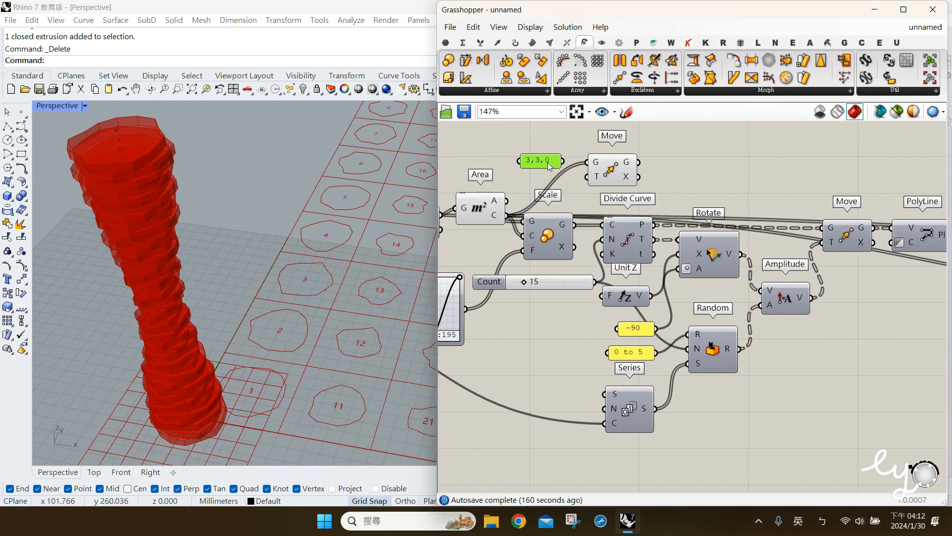
scroll(146, 154, up, 5)
scroll(146, 149, down, 5)
drag(567, 169, 606, 176)
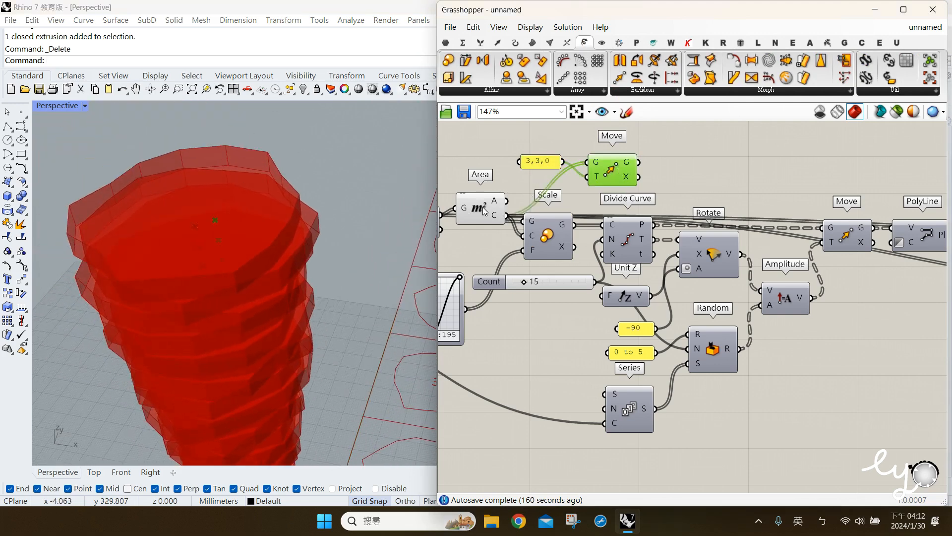
click(485, 211)
click(621, 171)
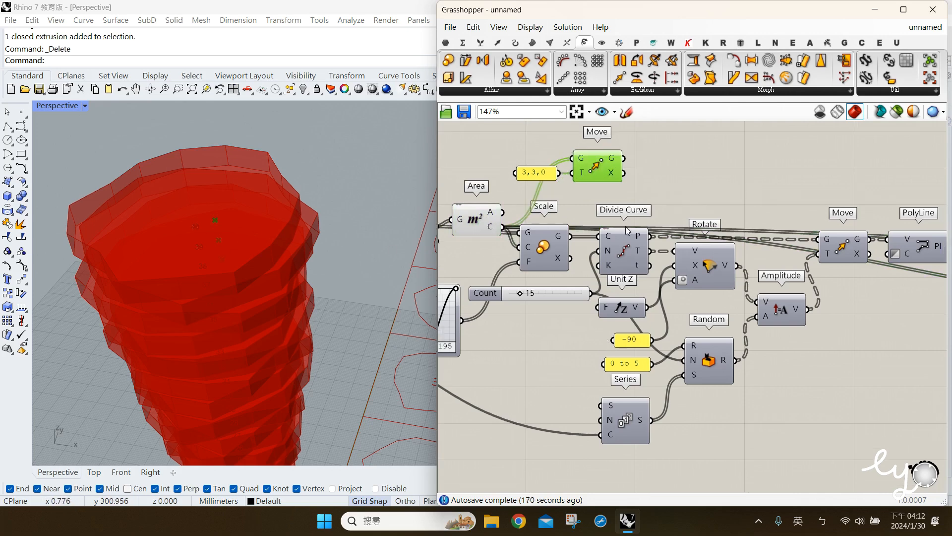
Step: Add a Rectangle component beside the new Move and use the moved centroids as its base planes
click(632, 201)
click(598, 171)
click(516, 43)
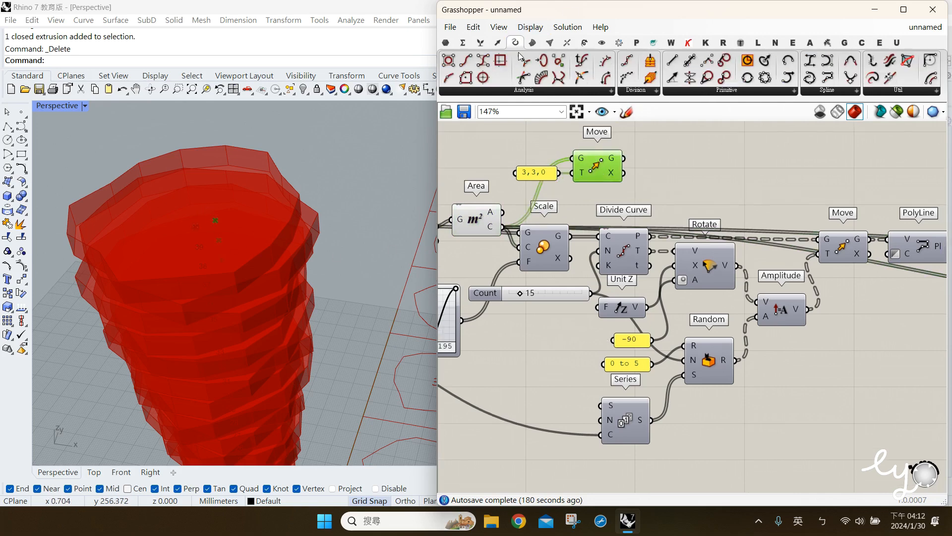
click(718, 90)
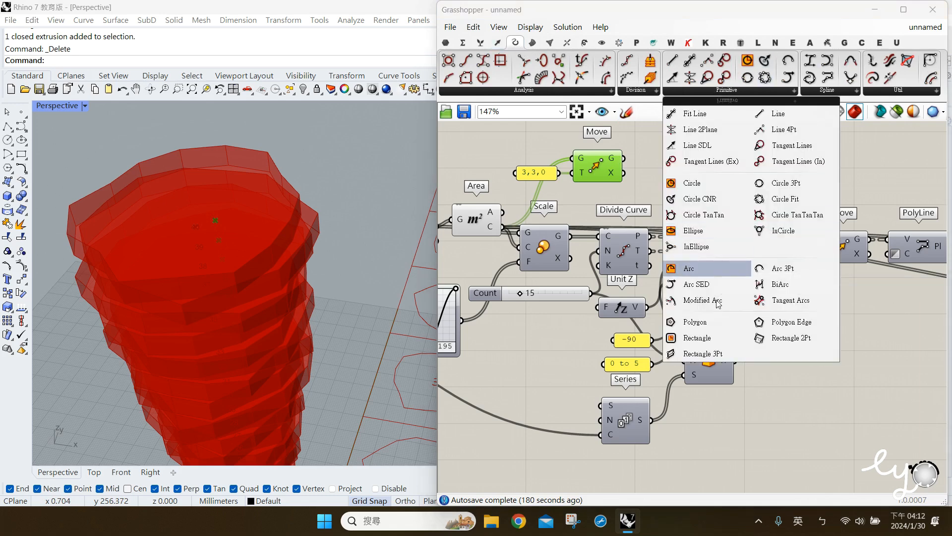
click(713, 337)
click(704, 160)
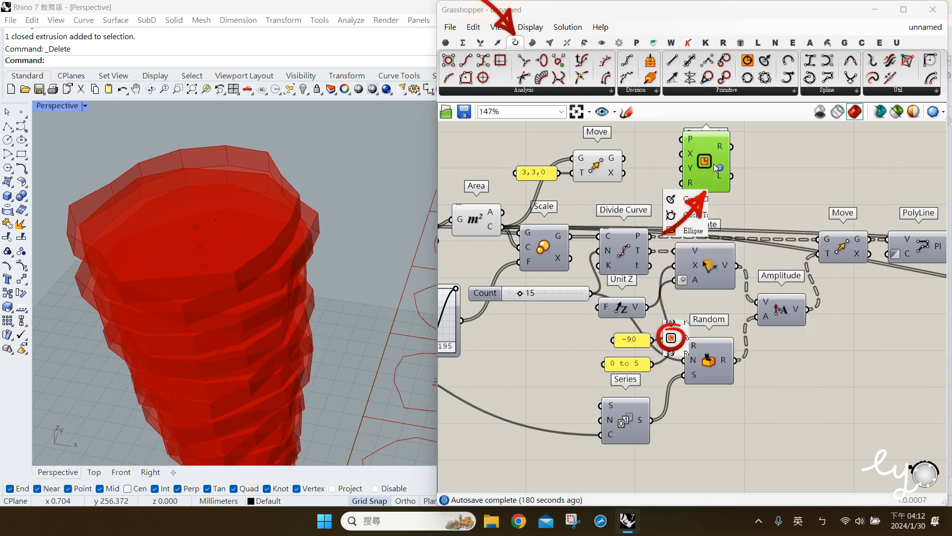
click(643, 189)
right_drag(644, 189, 644, 202)
drag(624, 171, 705, 176)
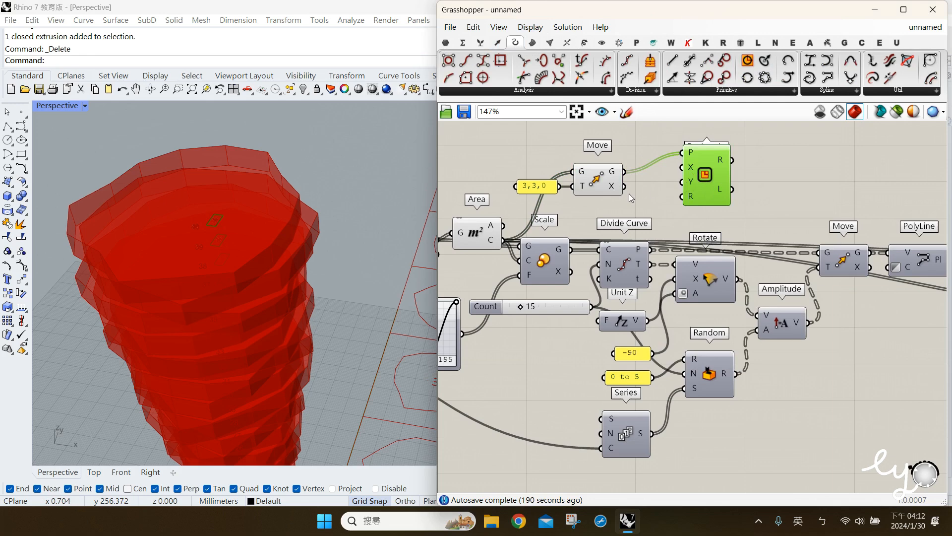
Step: Create a panel with the value 3 and connect it to the Rectangle's X and Y sizes
double_click(660, 190)
text(")
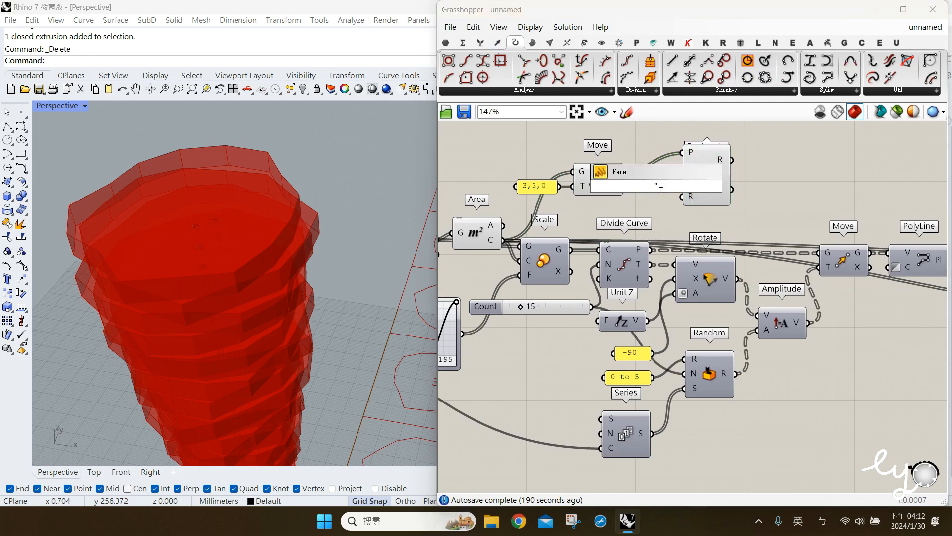
text(3)
key(Return)
mouse_move(668, 185)
mouse_down()
mouse_move(684, 167)
mouse_move(667, 188)
mouse_move(663, 179)
mouse_up()
click(712, 178)
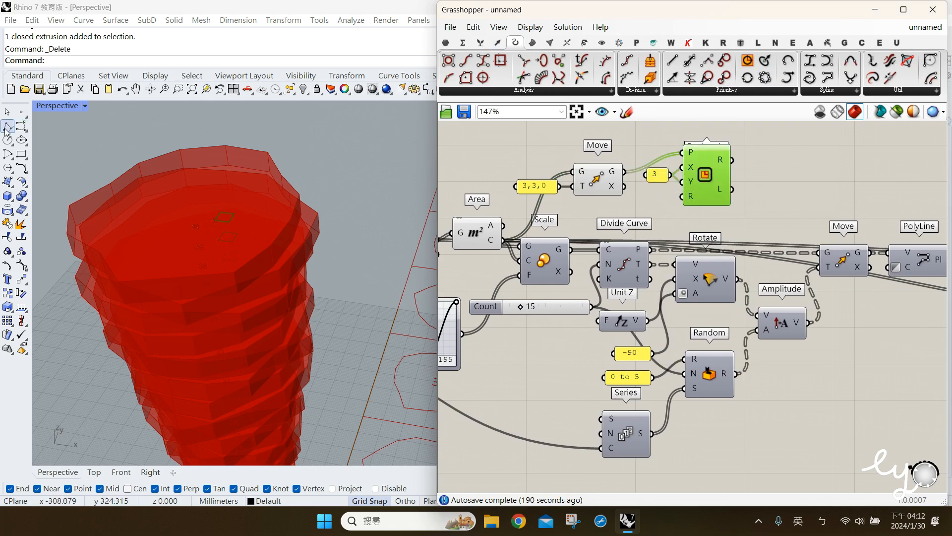
Step: Examine the small rectangles inside the tower in top and perspective views and compare them with the contour curves
double_click(56, 106)
click(158, 222)
scroll(162, 209, up, 10)
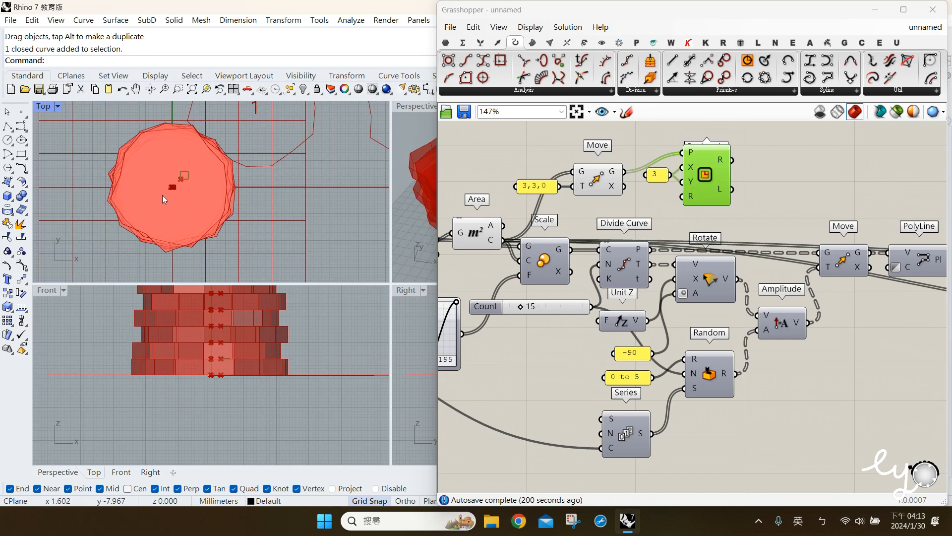
key(ctrl+F4)
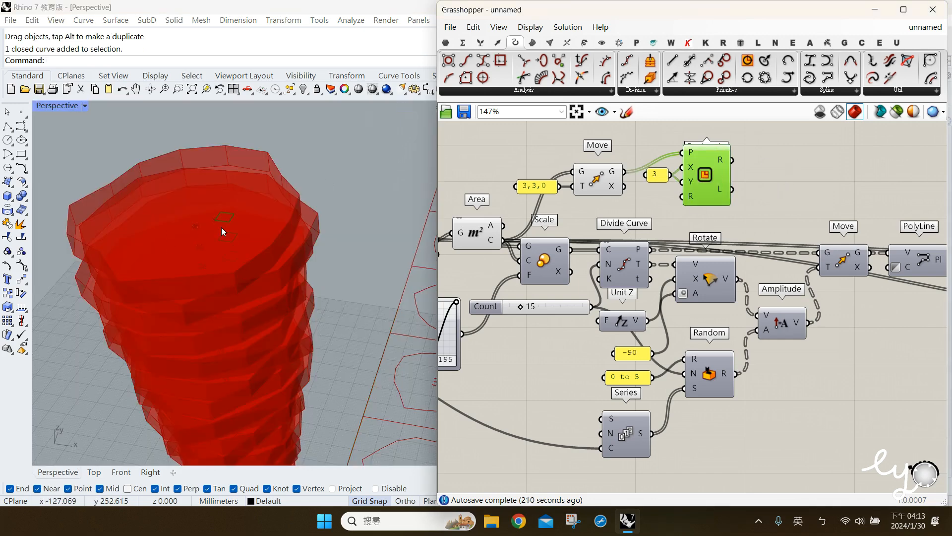
scroll(127, 255, down, 8)
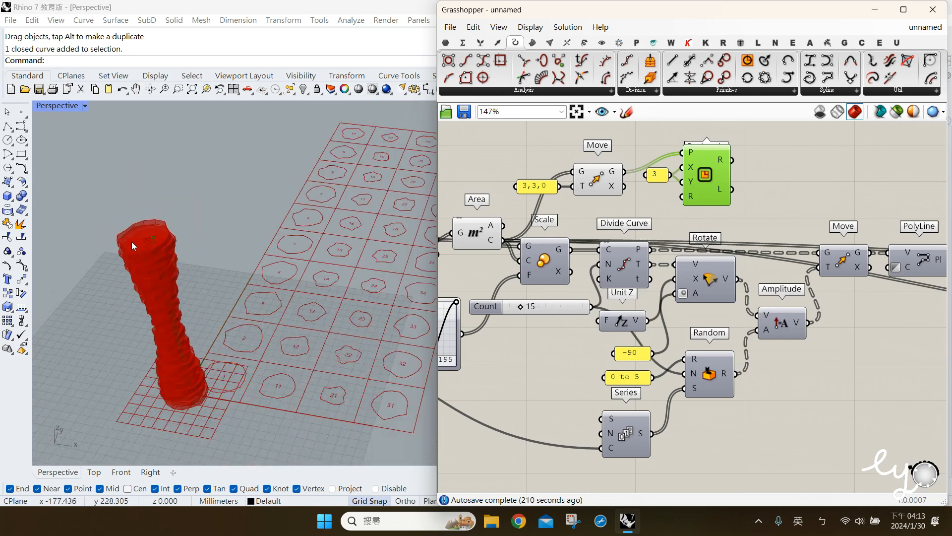
scroll(216, 328, up, 2)
right_drag(795, 320, 491, 320)
click(775, 290)
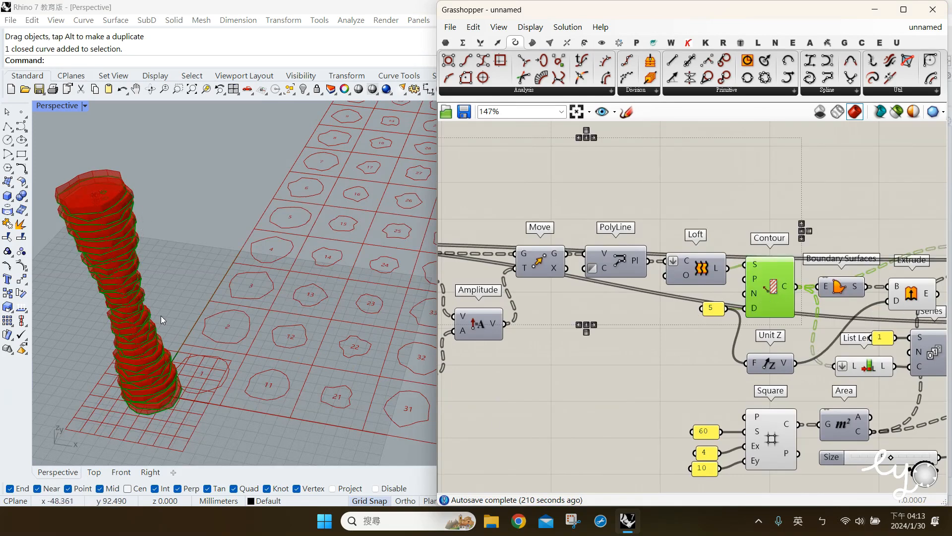
right_drag(829, 325, 789, 339)
click(693, 165)
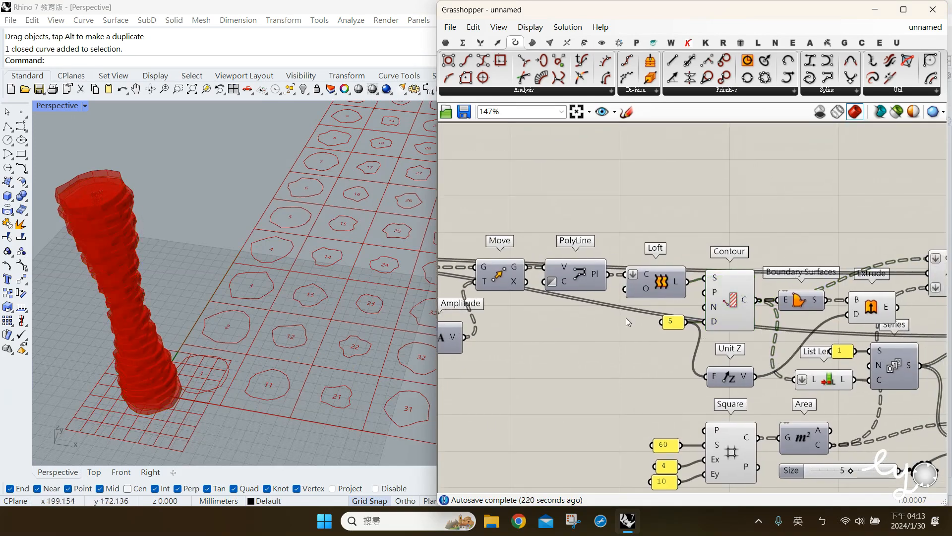
right_drag(571, 240, 719, 245)
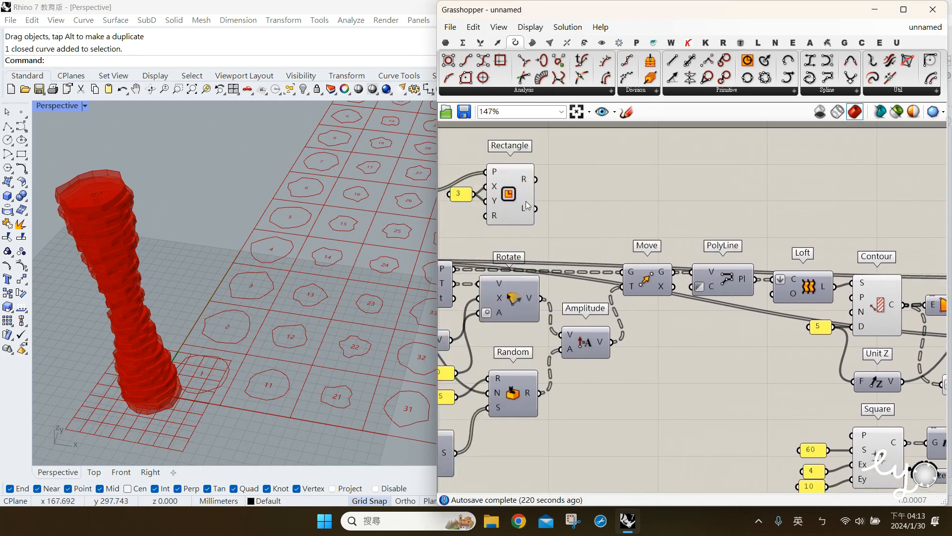
click(526, 201)
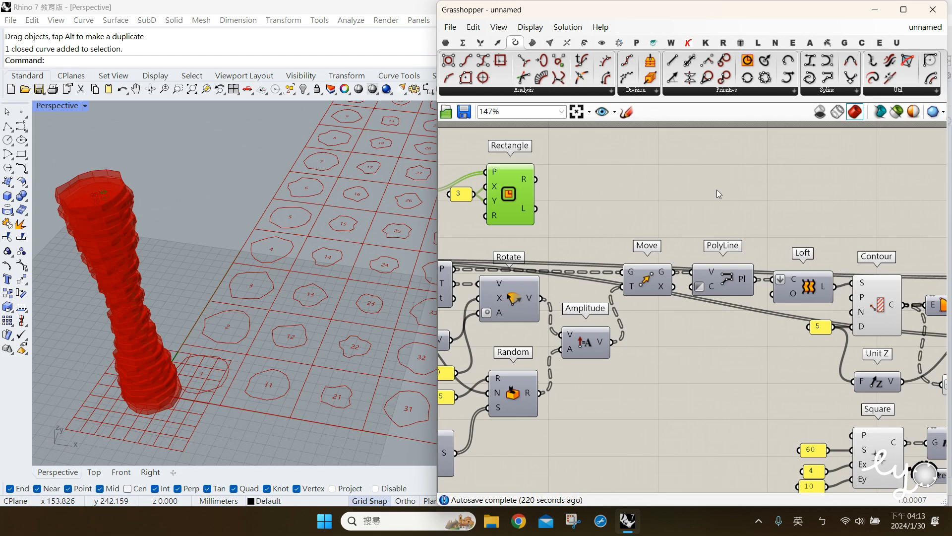
click(864, 304)
click(523, 198)
Step: Add a Merge component to the canvas above the Loft component
right_drag(730, 218, 712, 220)
click(712, 222)
click(480, 42)
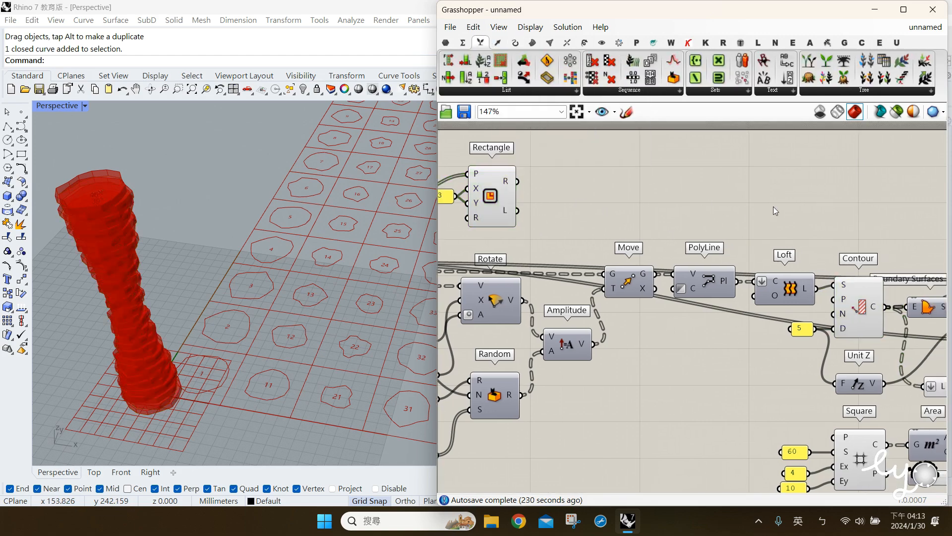
click(877, 95)
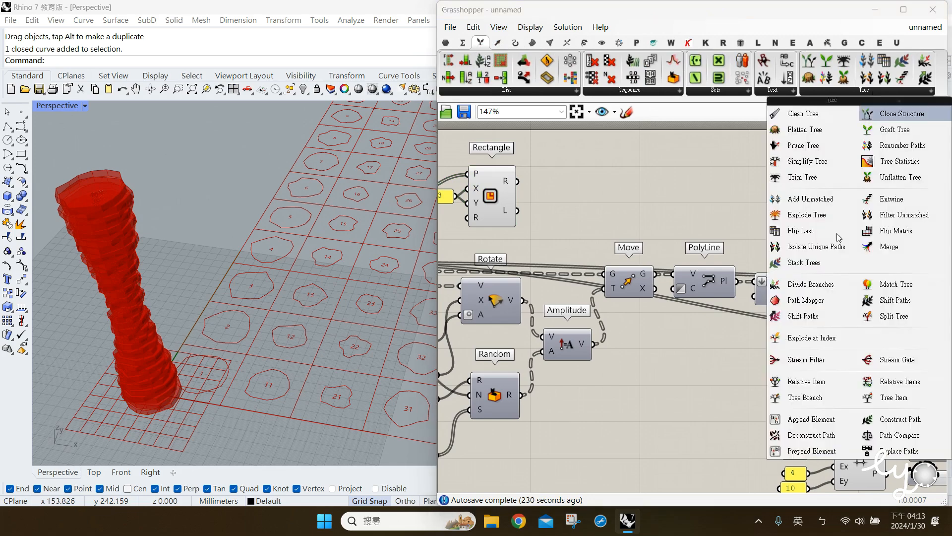
click(877, 246)
click(770, 211)
ctrl+alt+click(769, 212)
click(622, 218)
right_drag(621, 216, 602, 214)
Step: Connect the Rectangle output to Merge's D1 input and the Contour curves to its D2 input
click(479, 203)
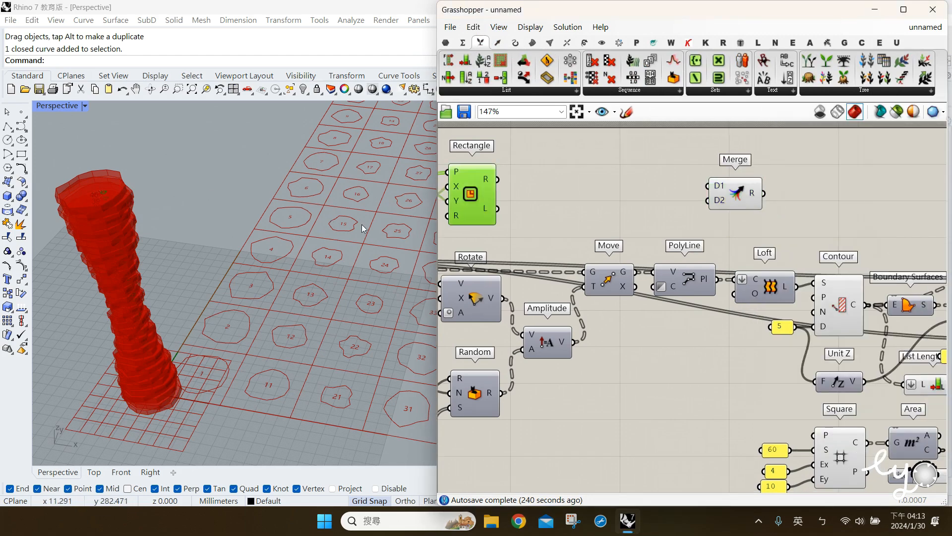
drag(504, 191, 874, 185)
right_drag(867, 209, 671, 211)
drag(681, 191, 714, 191)
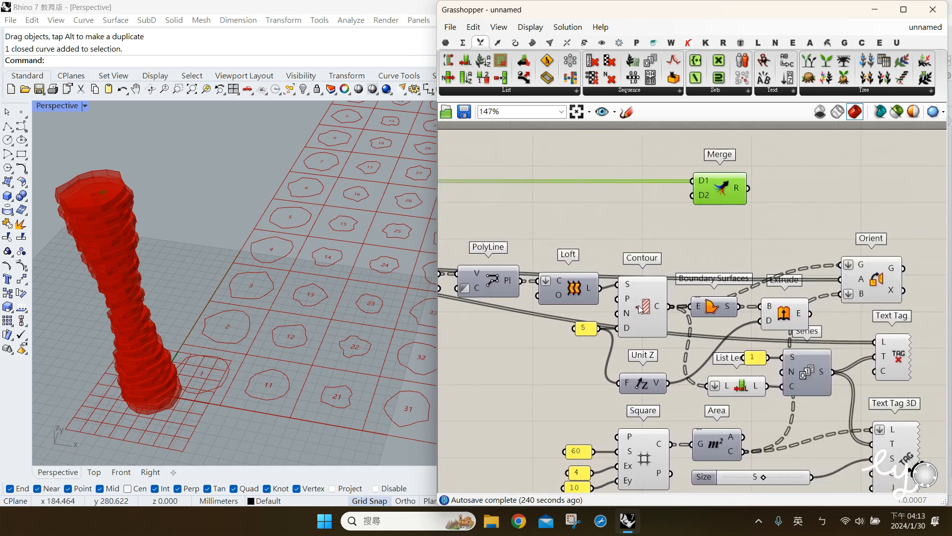
click(634, 304)
drag(668, 306, 694, 195)
click(703, 198)
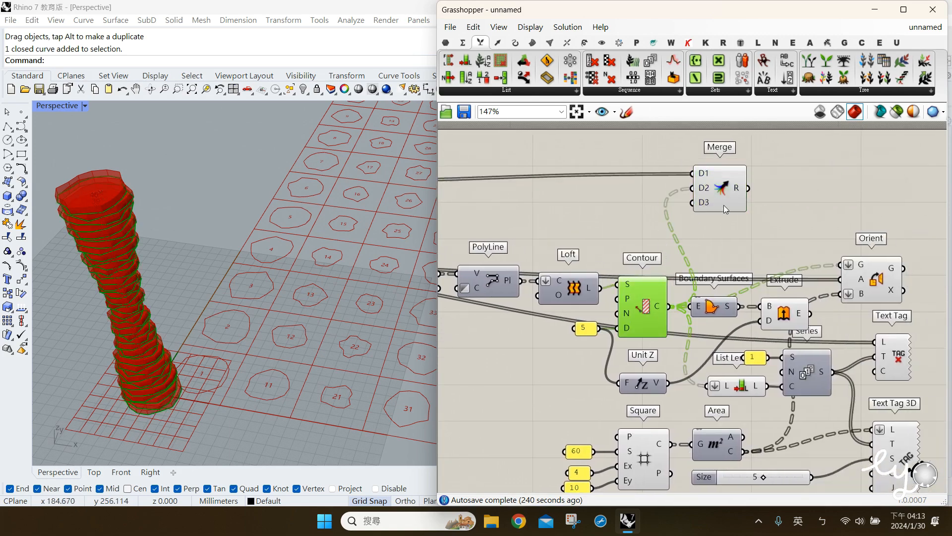
Step: Compare the data structures of Merge's D1 and D2 inputs and examine the contours on the tower's floors
scroll(703, 197, up, 1)
mouse_move(701, 209)
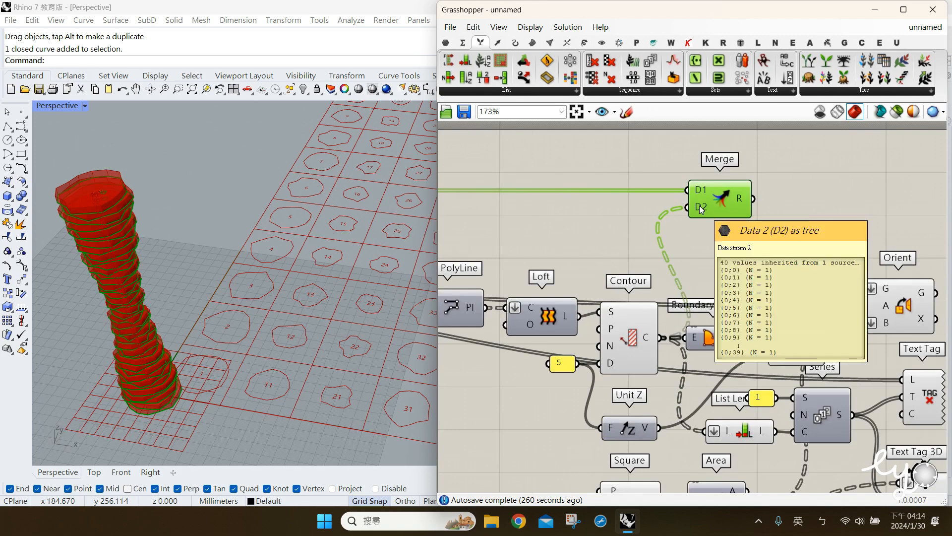
mouse_move(705, 192)
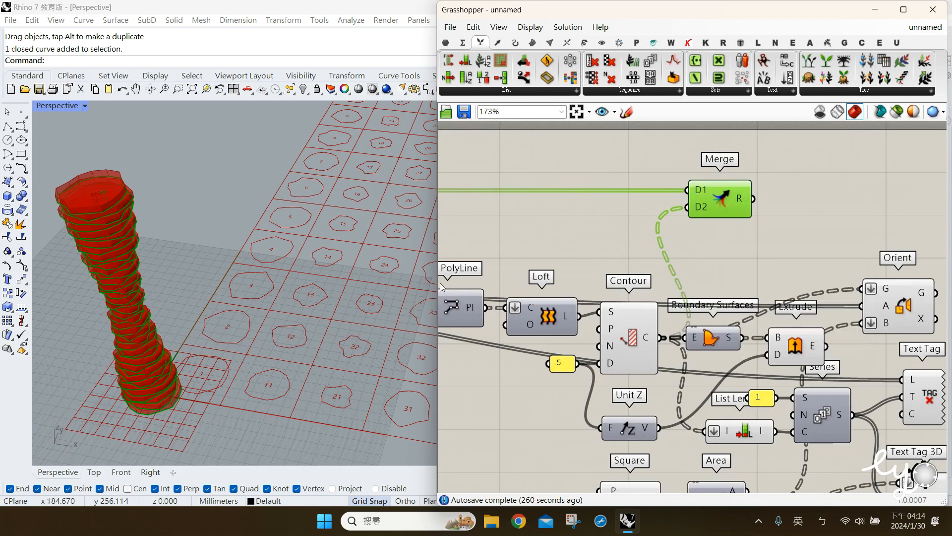
scroll(181, 206, up, 5)
right_drag(218, 240, 189, 151)
drag(165, 149, 293, 171)
drag(177, 172, 319, 183)
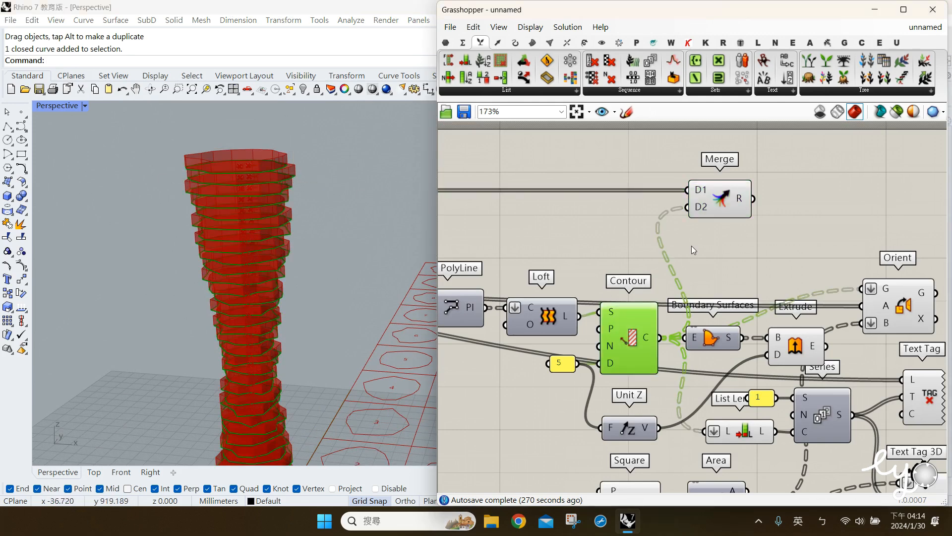
click(699, 192)
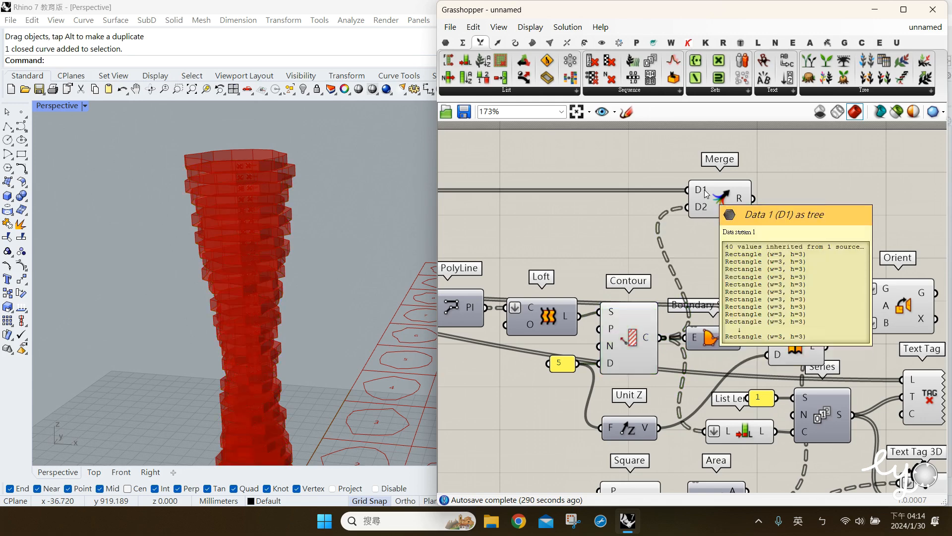
Step: Graft the rectangle data on Merge's D1 input
right_click(701, 191)
click(750, 304)
click(729, 209)
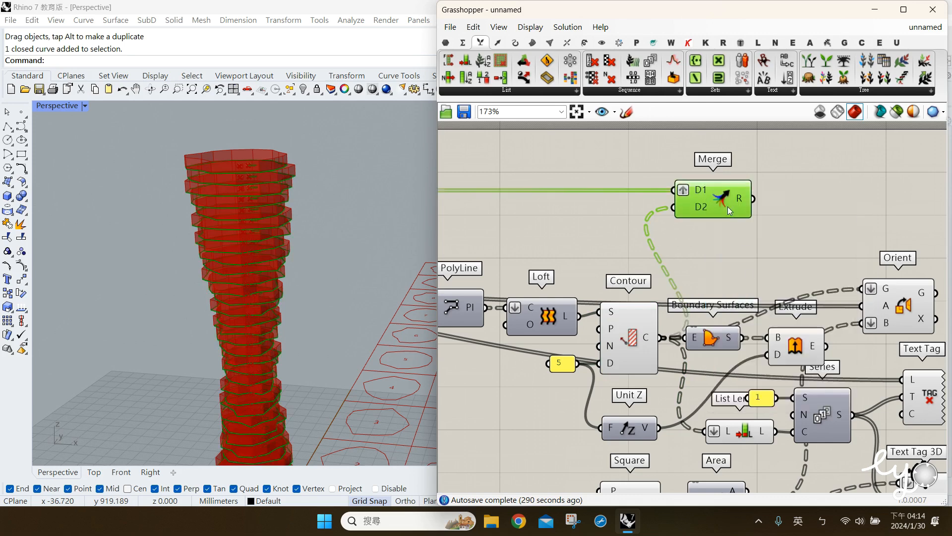
Step: Simplify the grafted rectangle data on Merge's D1 input
mouse_move(703, 193)
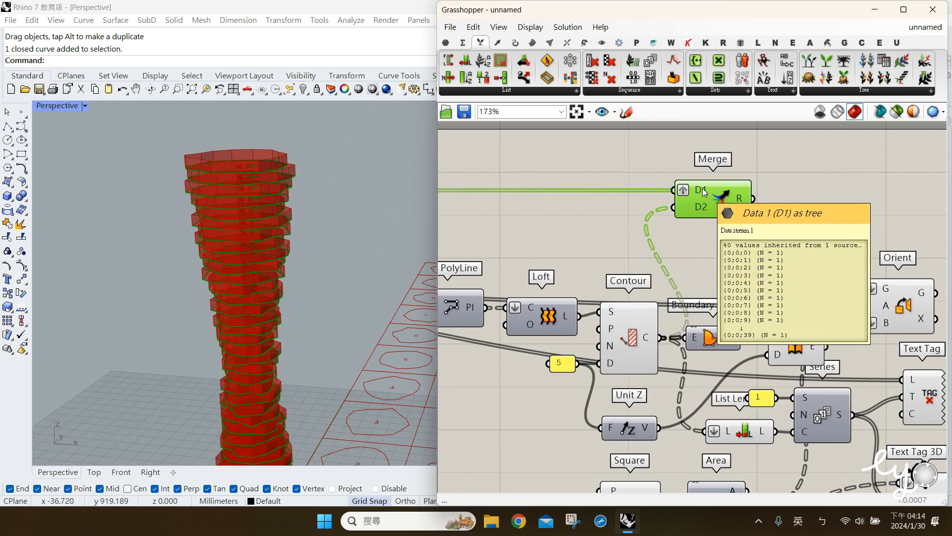
mouse_move(703, 210)
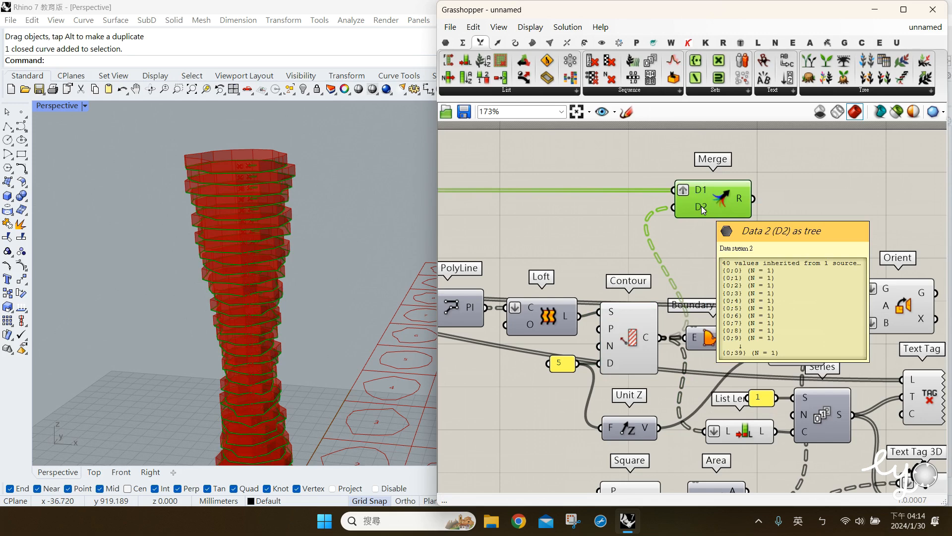
mouse_move(702, 191)
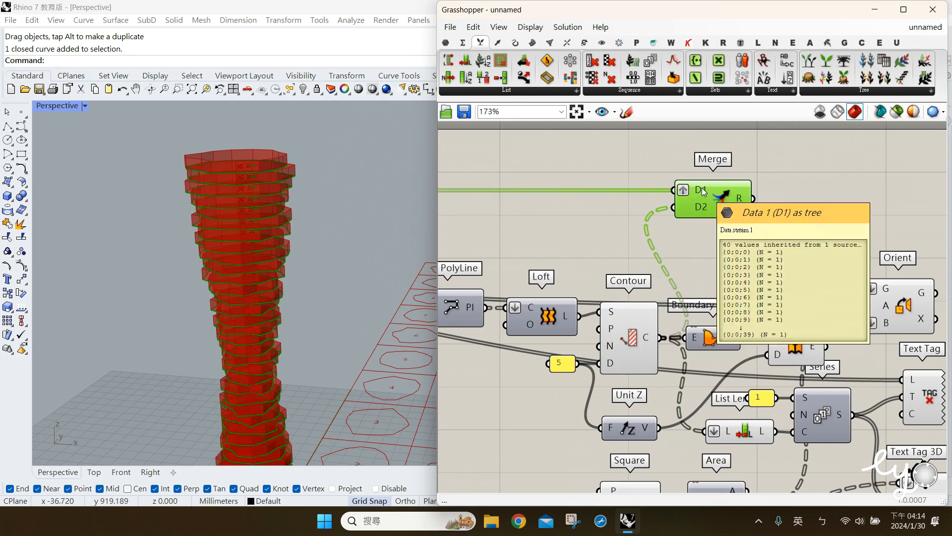
mouse_move(745, 203)
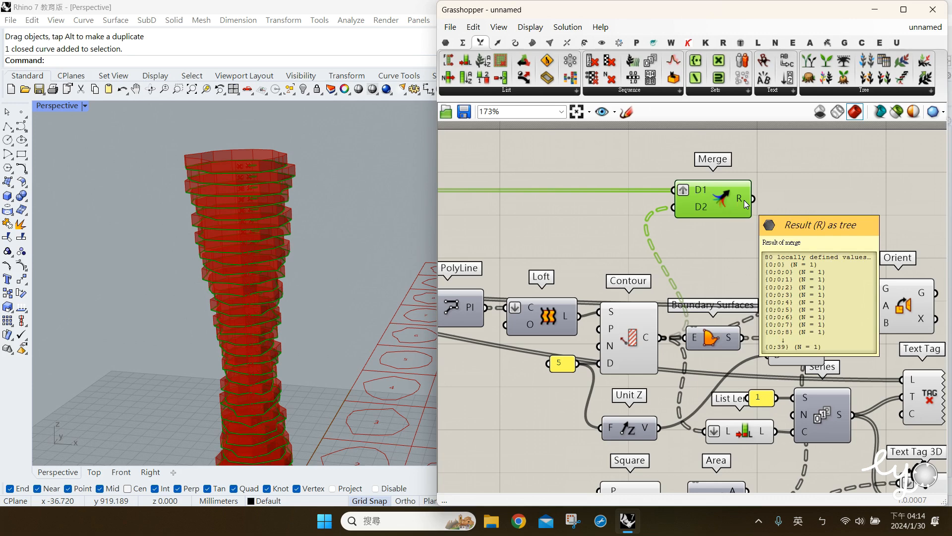
right_click(703, 192)
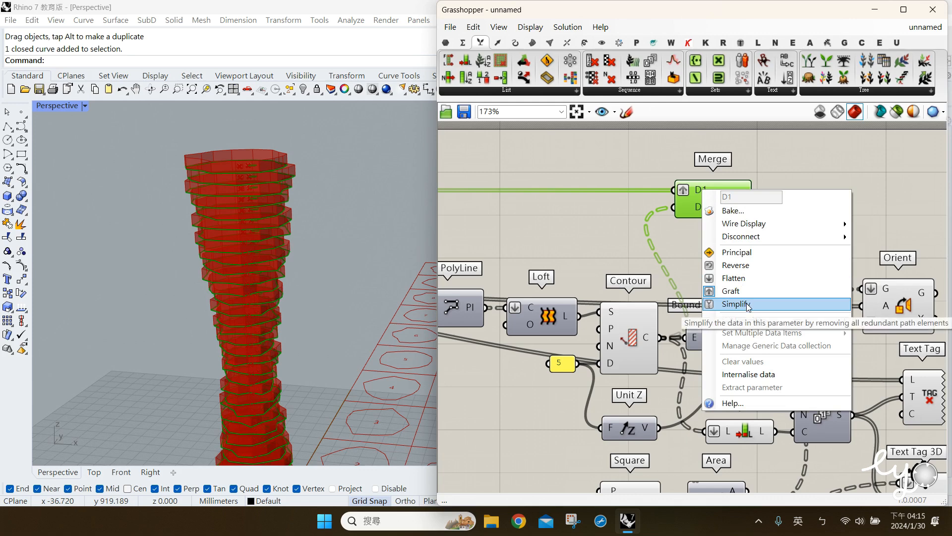
click(722, 304)
mouse_move(698, 195)
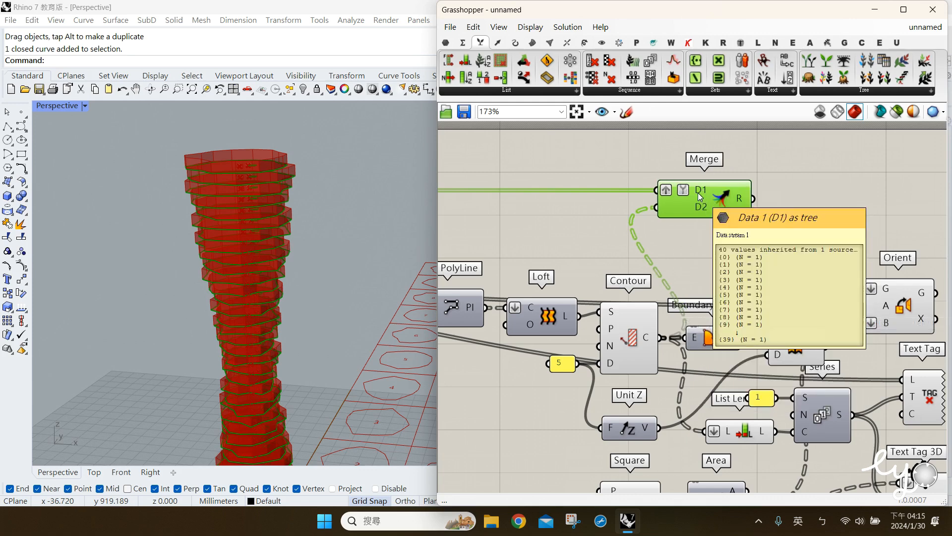
Step: Simplify the contour data on Merge's D2 input and check the structure of the merged result
right_click(700, 206)
click(722, 317)
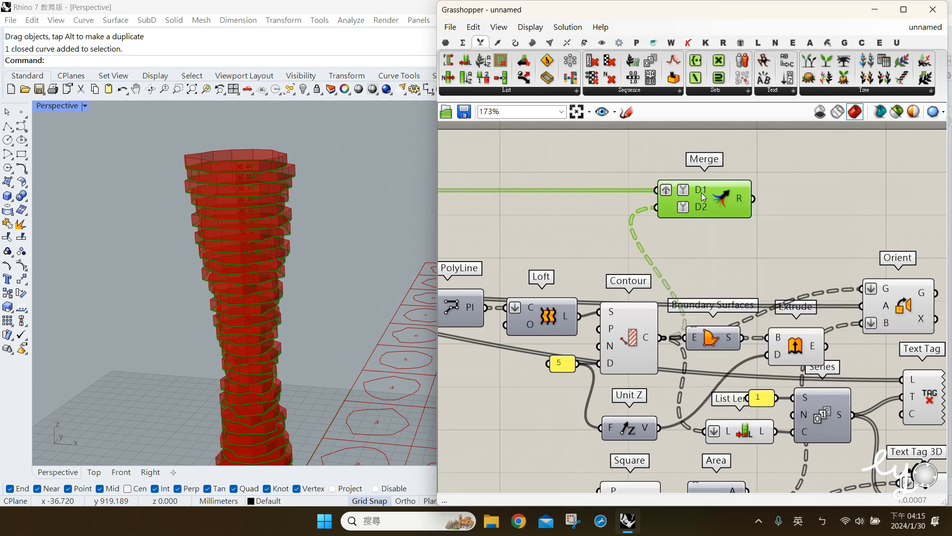
mouse_move(703, 196)
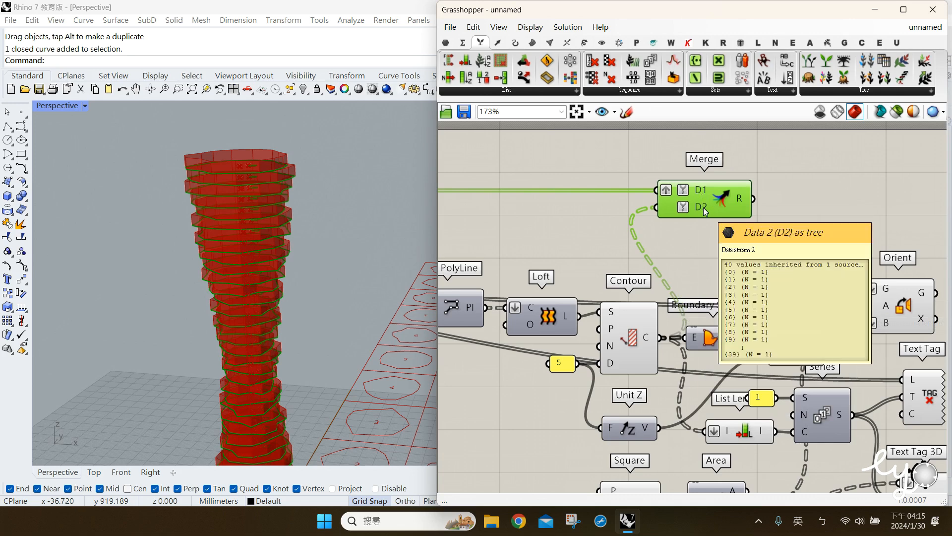
mouse_move(742, 201)
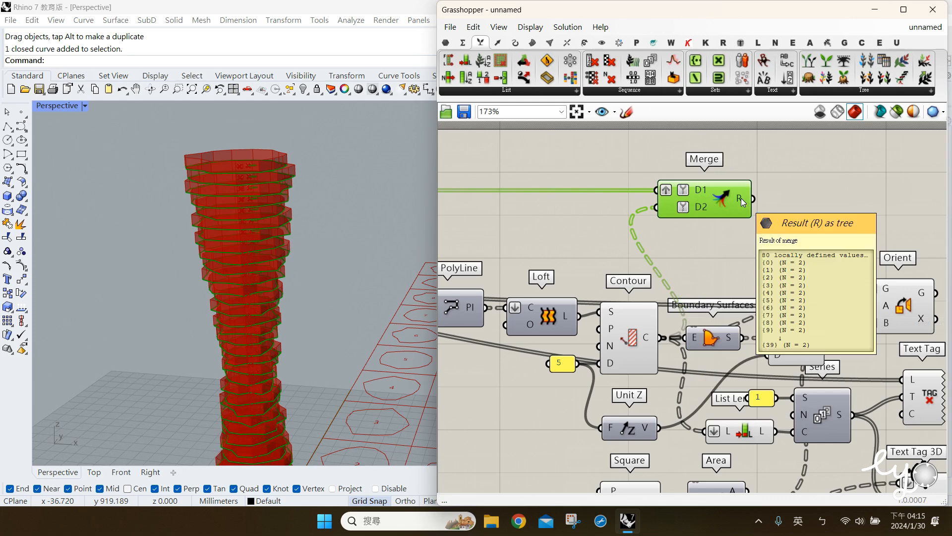
Step: Add a Tree Branch component fed by Merge's result, with a number slider set to 4 on its path input
double_click(796, 187)
text(tree b)
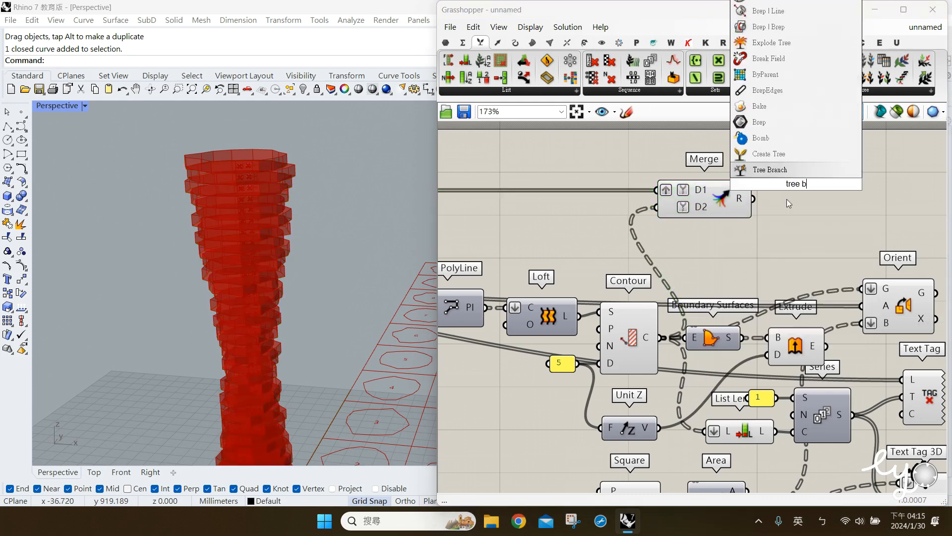
key(Return)
double_click(768, 230)
text(4)
key(Return)
drag(834, 224, 756, 238)
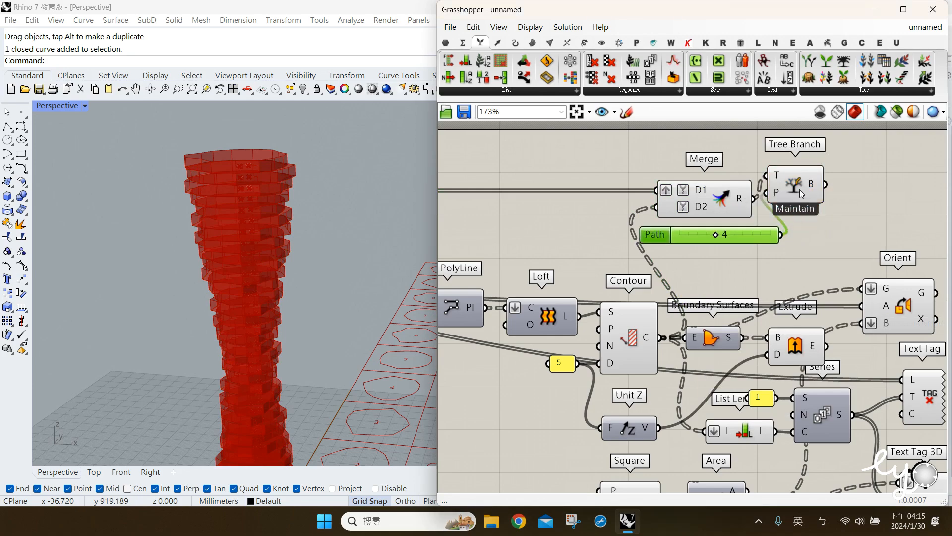
Step: Preview the extracted branch on the tower and set the Path slider to 9
click(800, 193)
scroll(278, 255, down, 5)
right_drag(279, 349, 285, 377)
scroll(257, 382, up, 6)
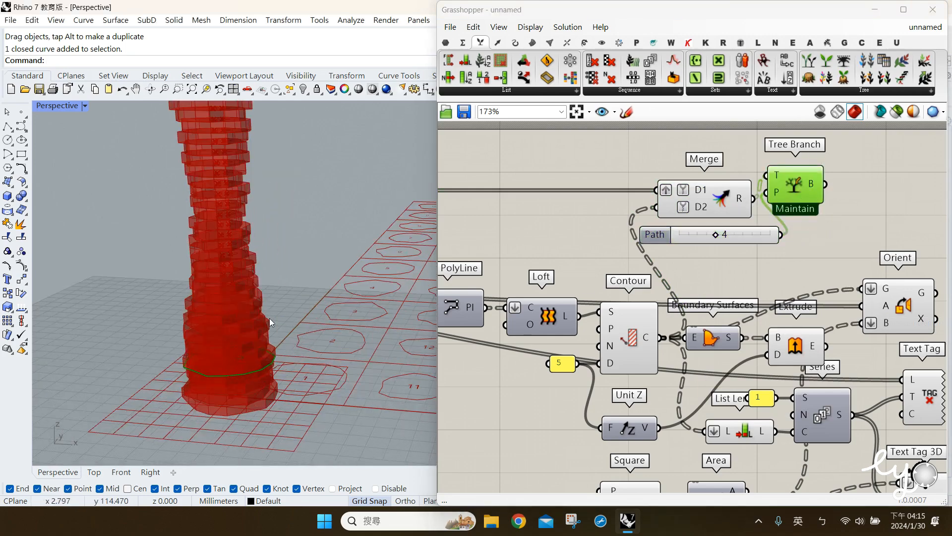
drag(716, 241, 761, 236)
click(767, 277)
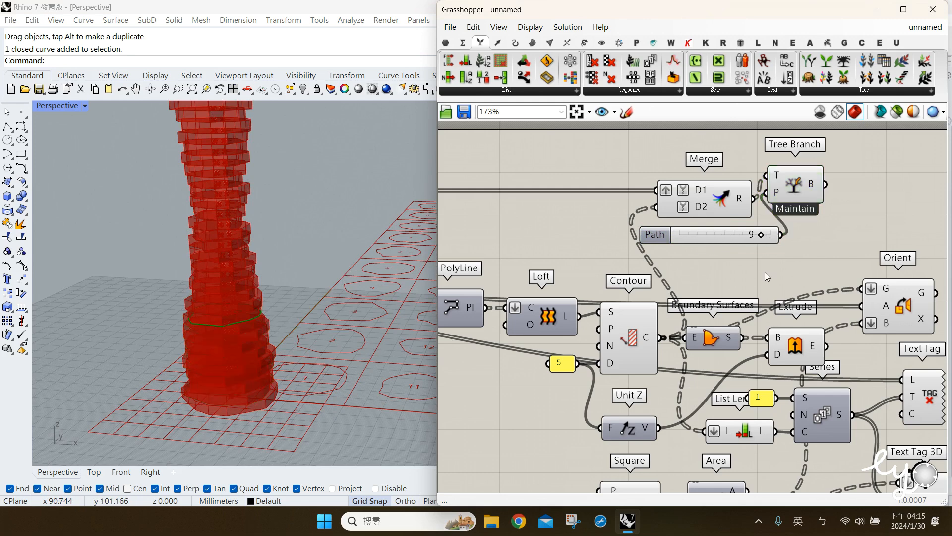
Step: Delete the Path slider and the Tree Branch component
click(739, 238)
key(Delete)
click(792, 197)
key(Delete)
Step: Examine the data structure of Merge's result and compare its curves with Orient's laid-out contours in the viewport
click(723, 208)
mouse_move(745, 205)
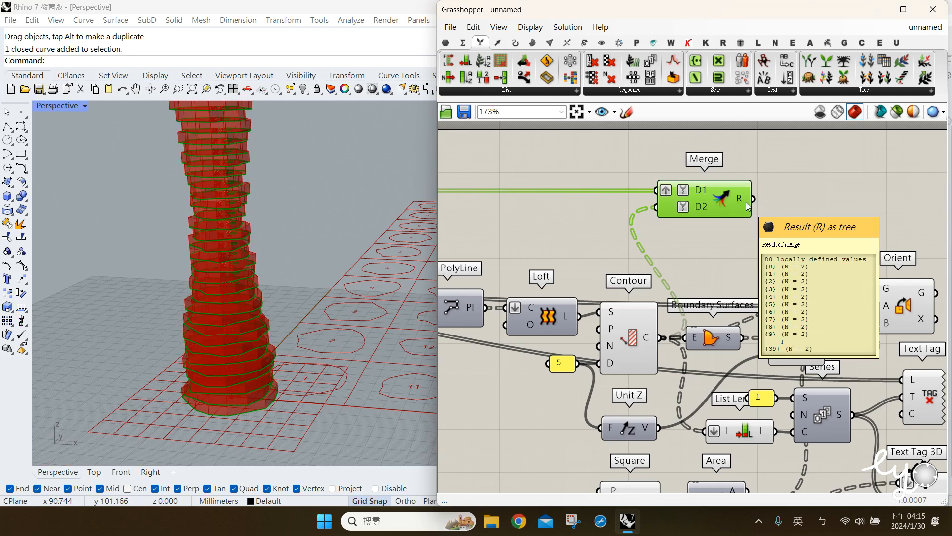
click(895, 317)
scroll(210, 307, down, 2)
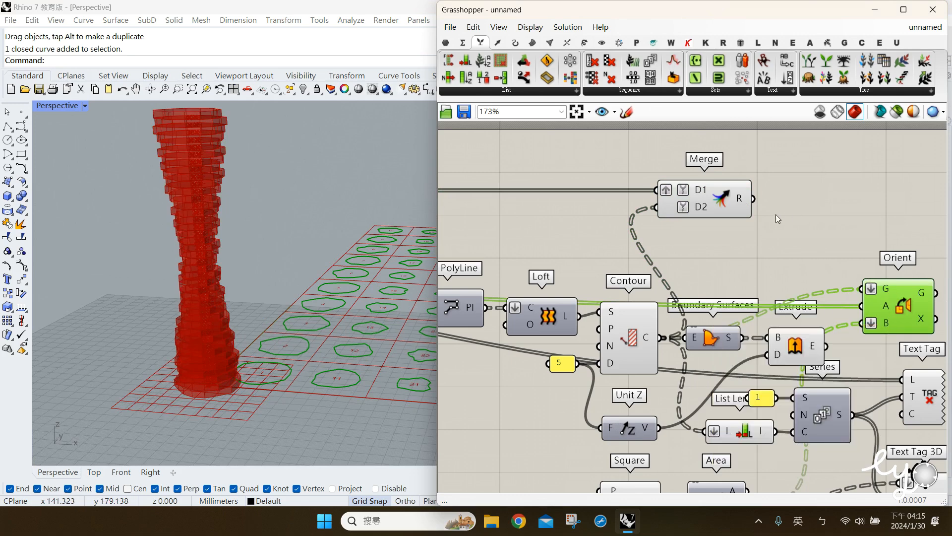
click(740, 200)
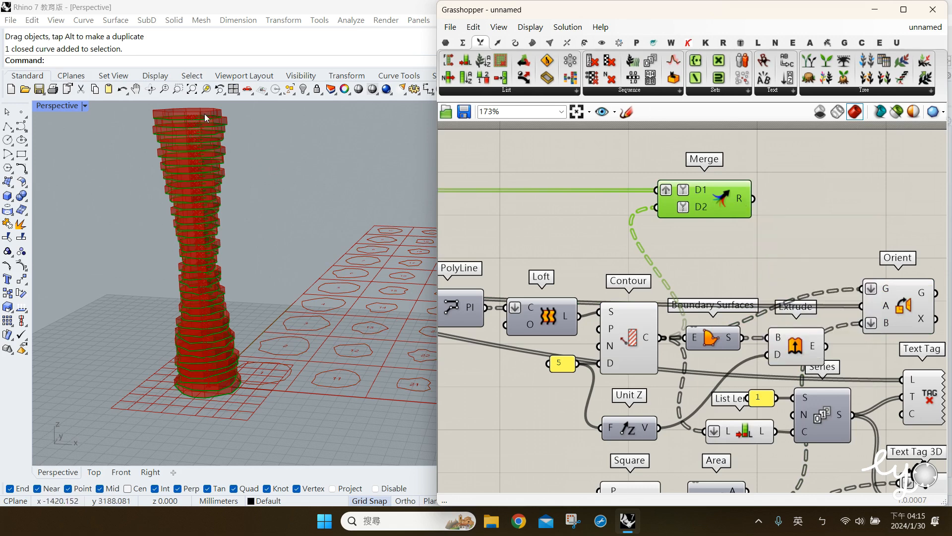
mouse_move(742, 199)
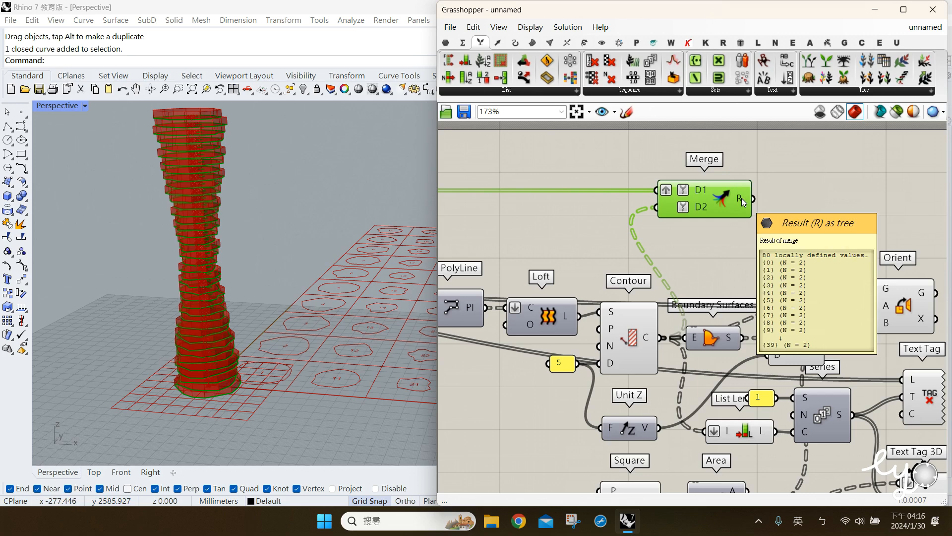
Step: Try flattening Merge's result output, check its data list, and remove the flatten again
right_click(742, 197)
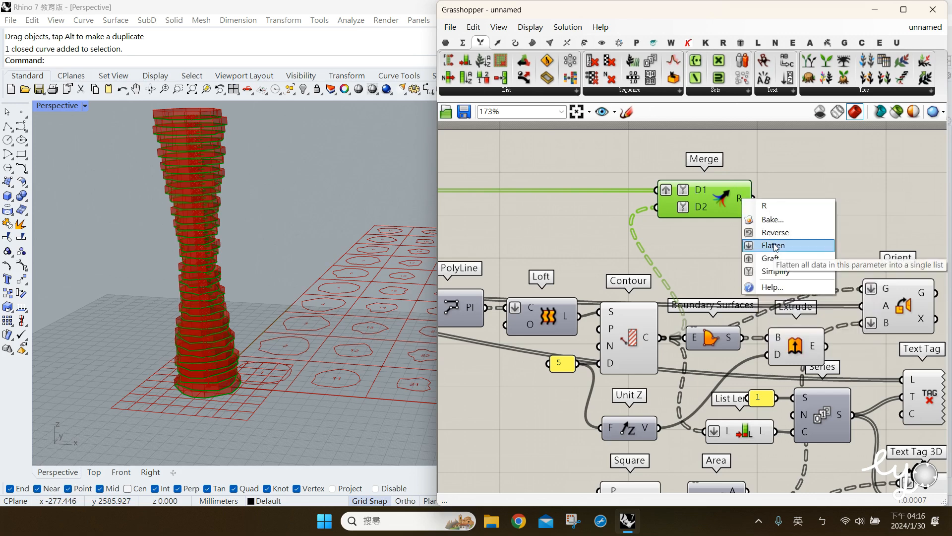
click(763, 245)
mouse_move(742, 199)
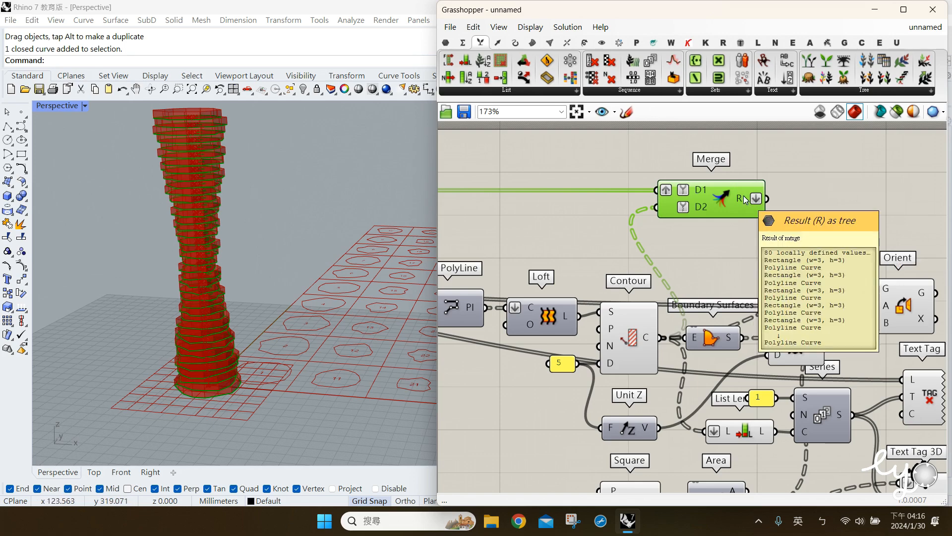
right_click(742, 197)
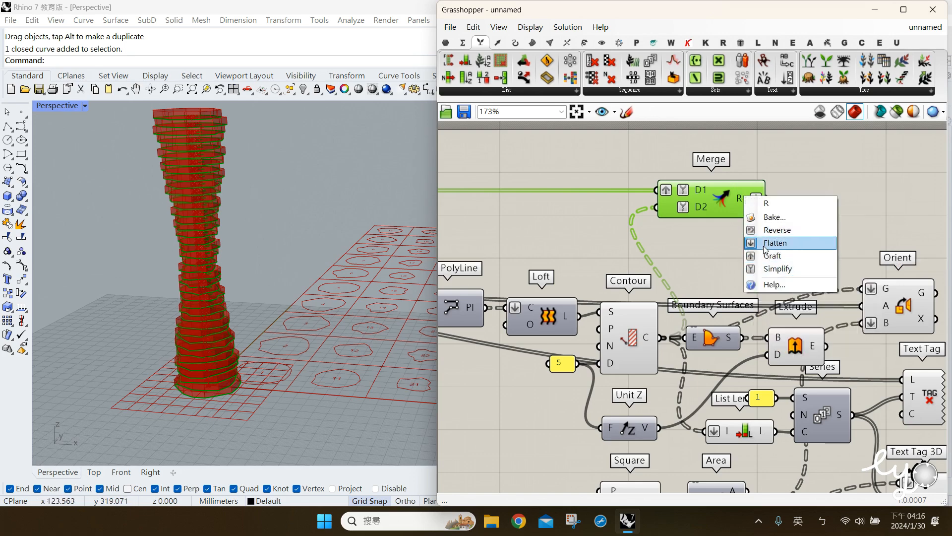
click(764, 245)
mouse_move(737, 197)
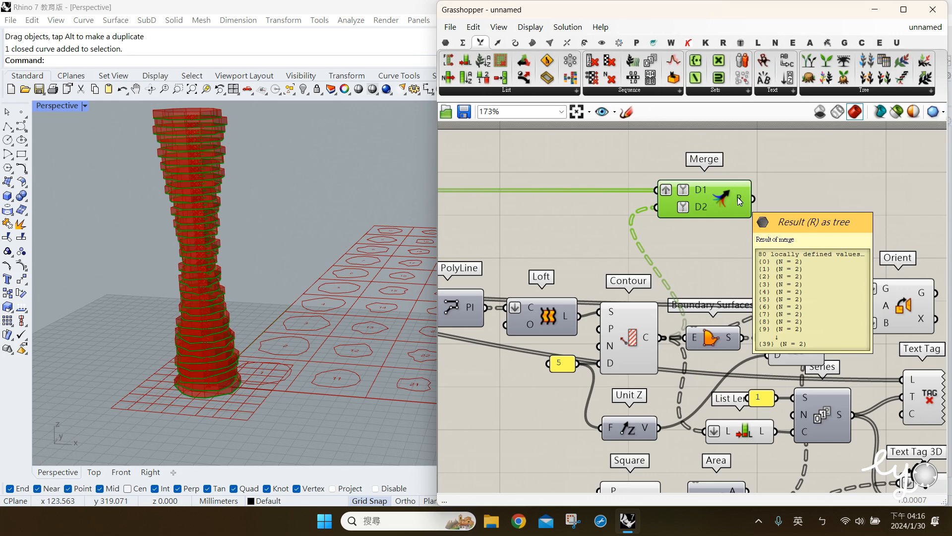
Step: Add a Group component beside Merge and connect Merge's result to its objects input
click(884, 310)
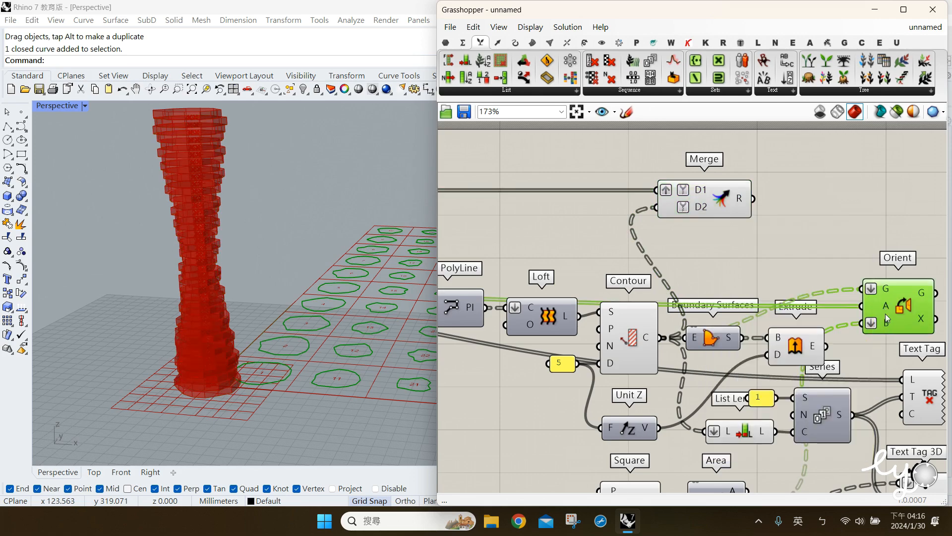
click(738, 199)
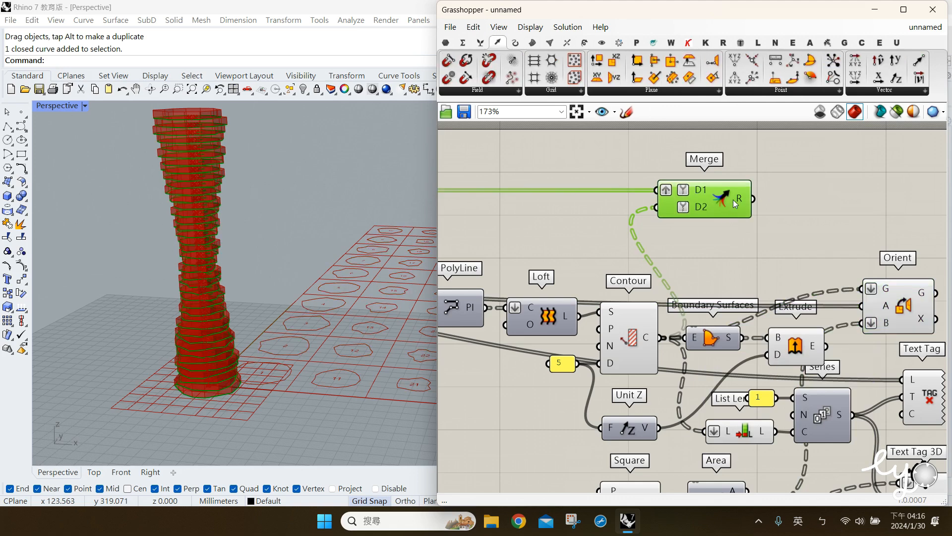
mouse_move(739, 200)
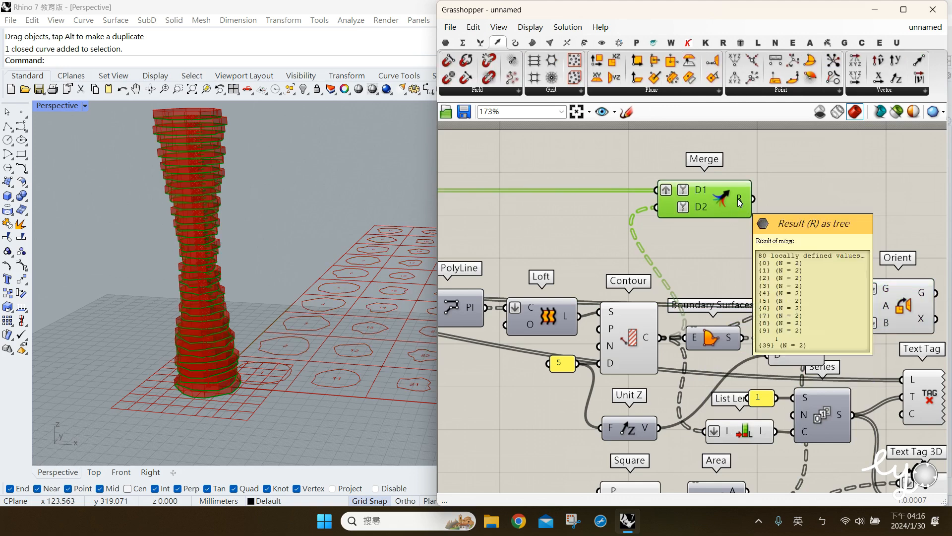
mouse_move(584, 44)
click(584, 43)
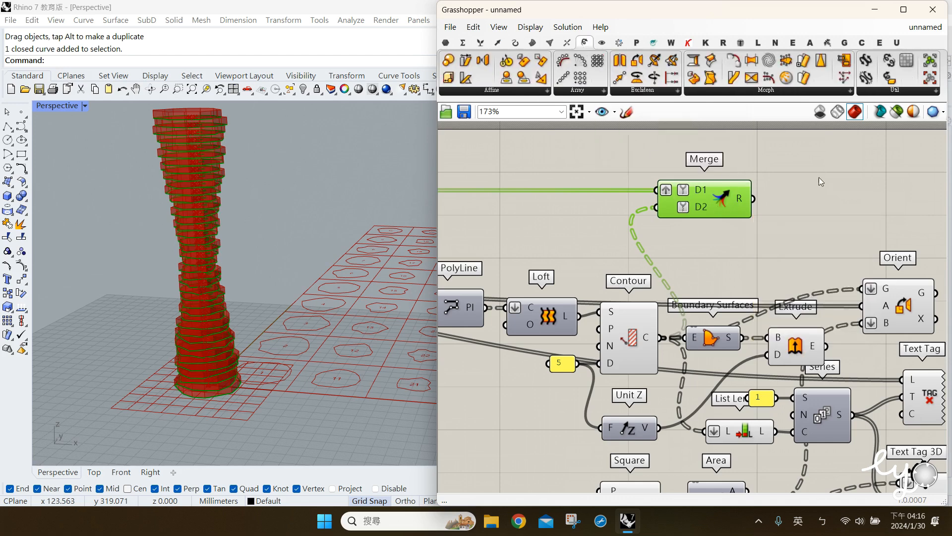
drag(930, 62, 825, 194)
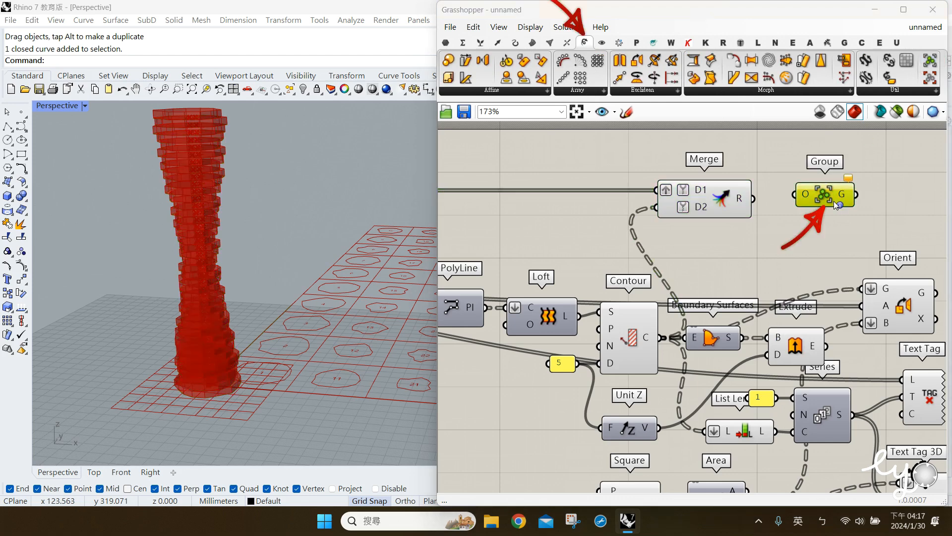
click(781, 215)
drag(753, 198, 794, 208)
Step: Flatten the Group component's output and check its list of grouped objects
mouse_move(819, 204)
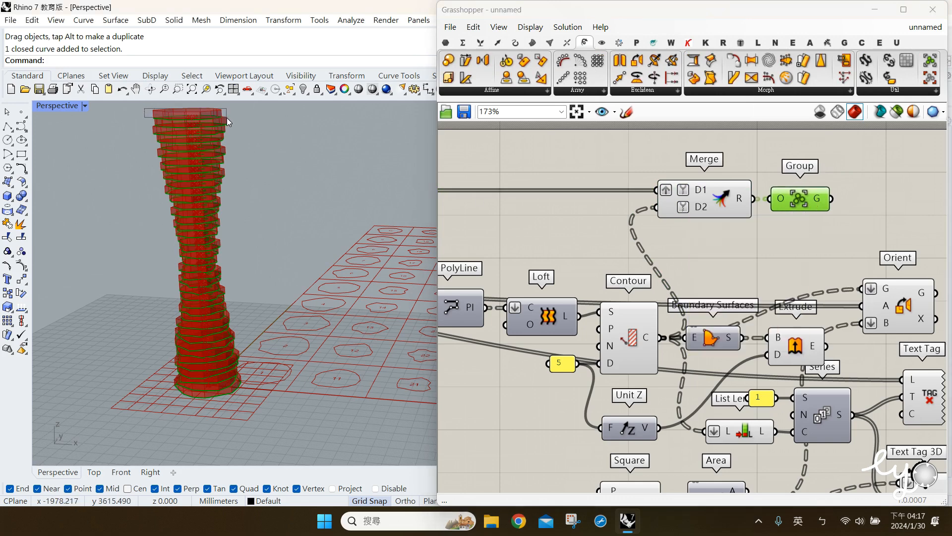
drag(142, 118, 255, 133)
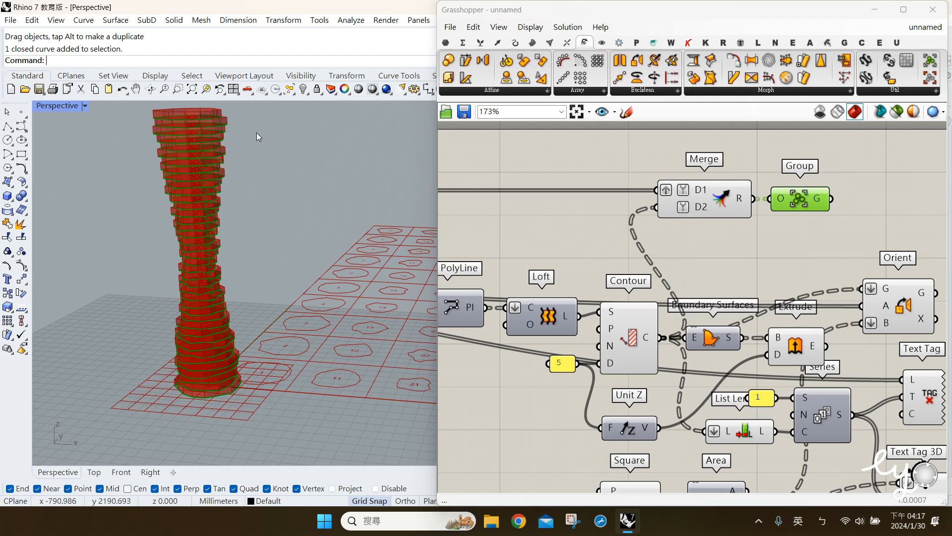
right_click(820, 205)
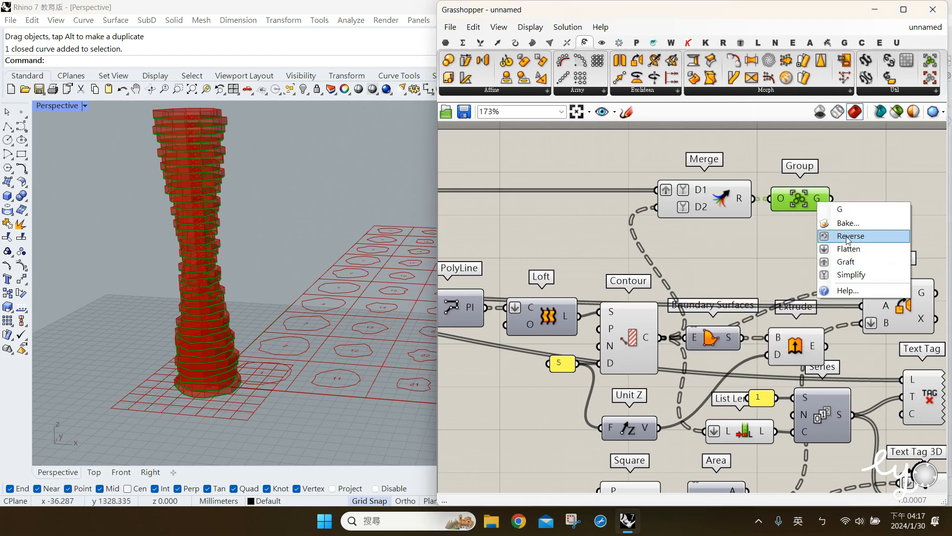
click(843, 243)
mouse_move(819, 204)
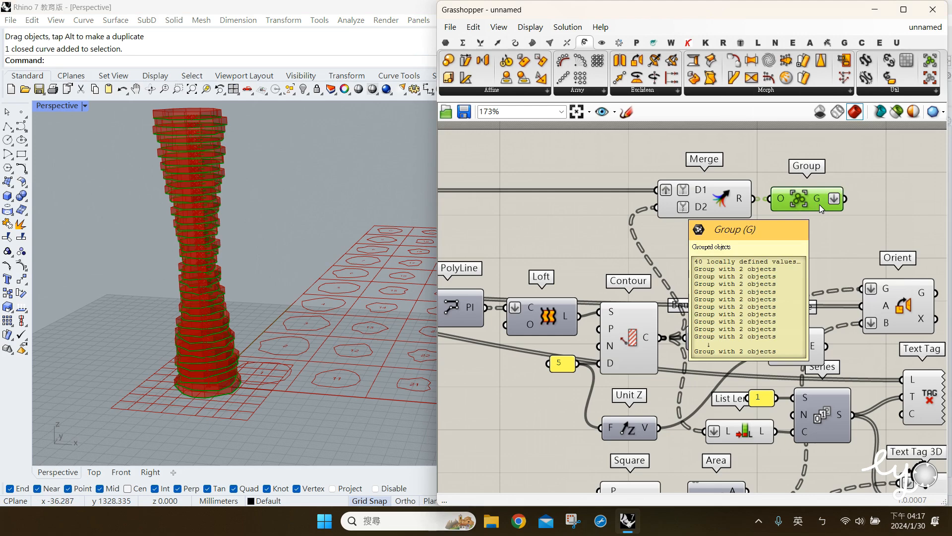
scroll(206, 160, up, 4)
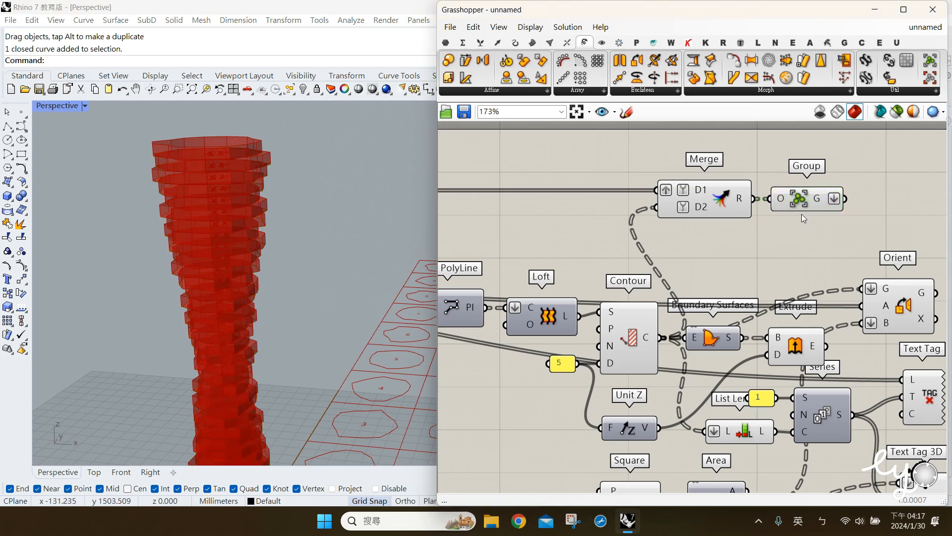
Step: Connect the Group output to Orient's G input, replacing the contour curves
drag(846, 199, 863, 288)
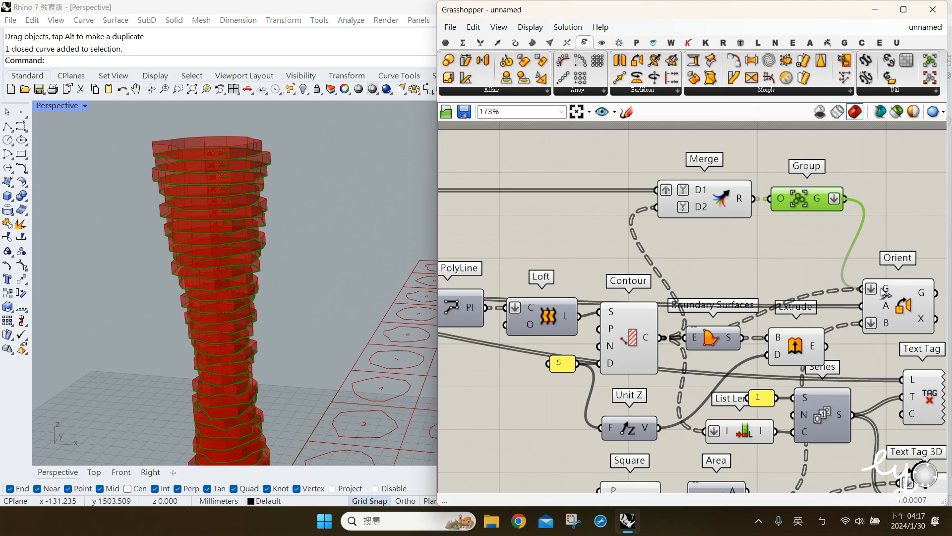
drag(885, 293, 881, 290)
click(870, 222)
Step: Examine the floor plans laid out on the grid with Orient's output highlighted, checking the core rectangle inside each contour
shift+right_drag(304, 386, 191, 299)
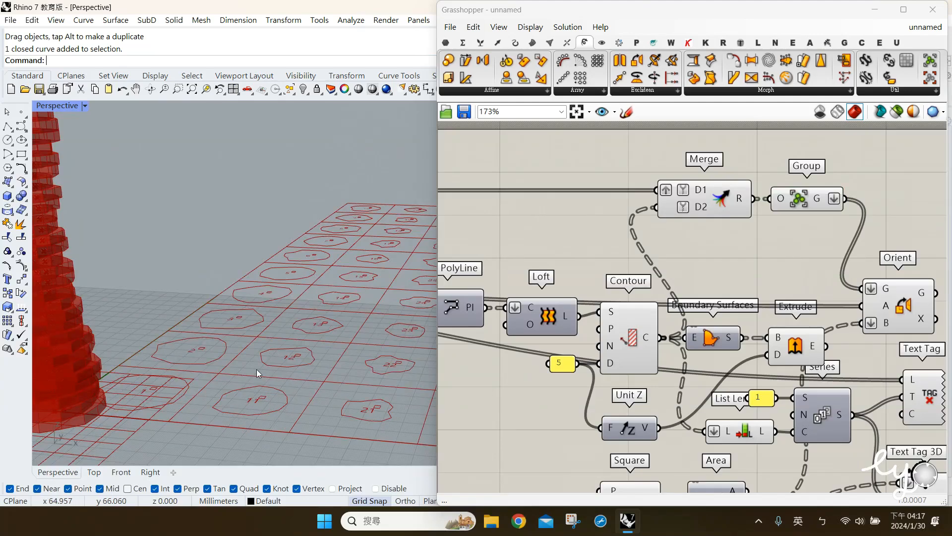
right_drag(297, 406, 295, 351)
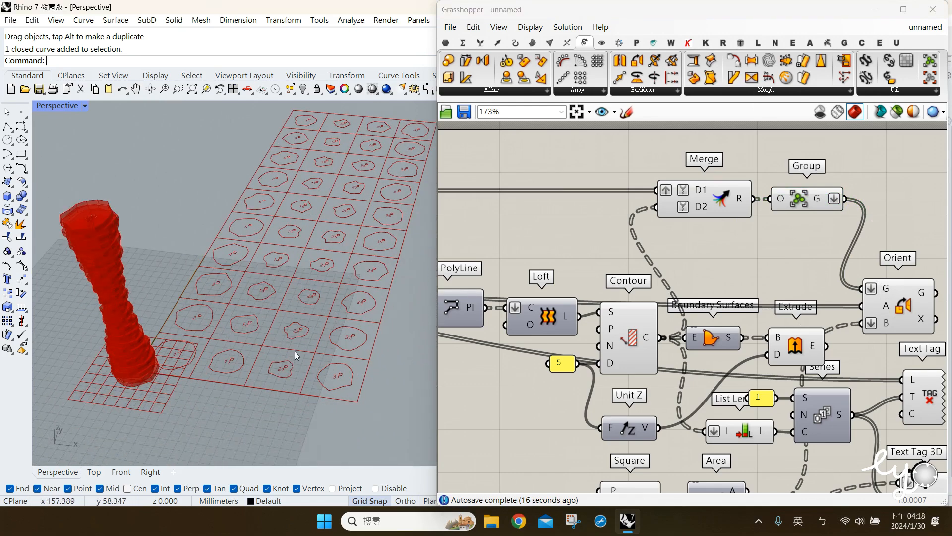
scroll(283, 368, up, 4)
right_drag(845, 366, 787, 256)
drag(719, 431, 694, 435)
right_drag(704, 237, 637, 305)
click(760, 254)
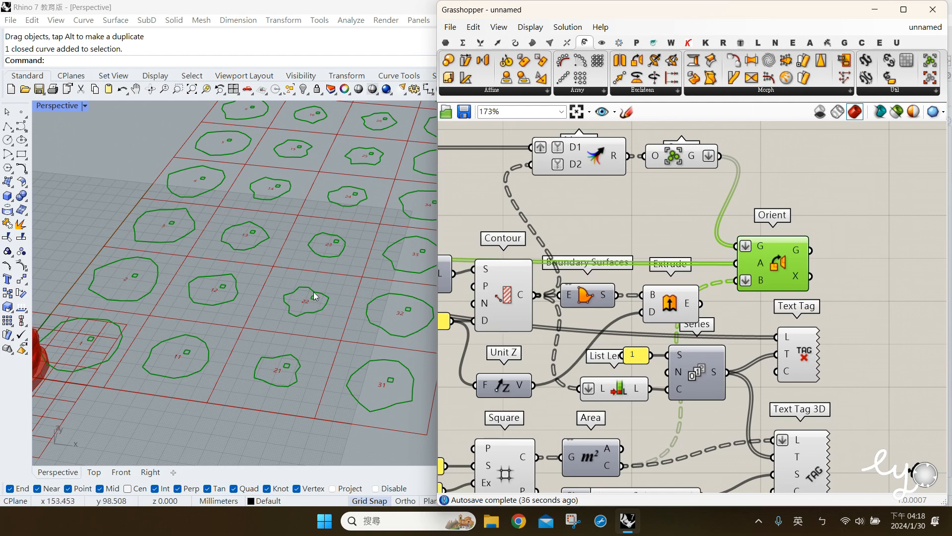
Step: Check the groups coming out of Orient's G output against the original Group component, comparing both highlighted in the model
click(315, 298)
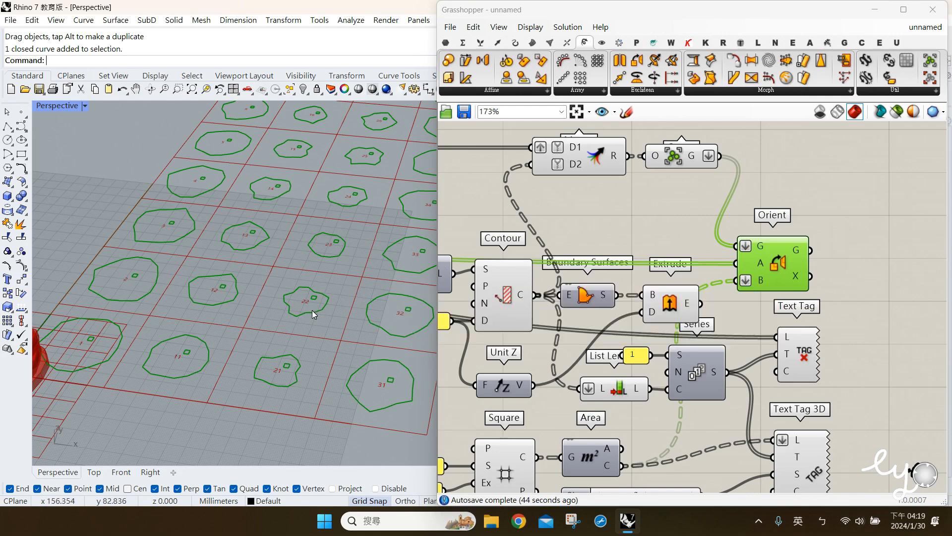
mouse_move(800, 250)
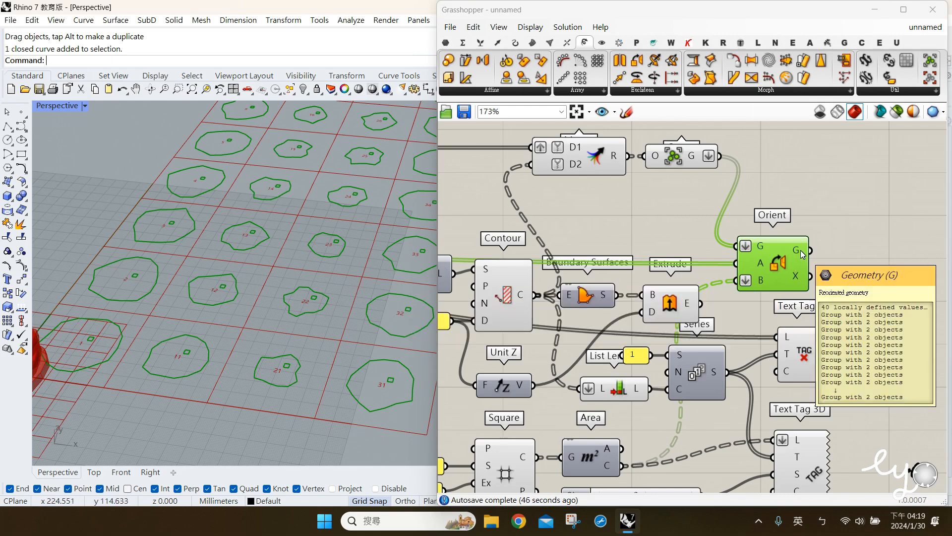
click(684, 155)
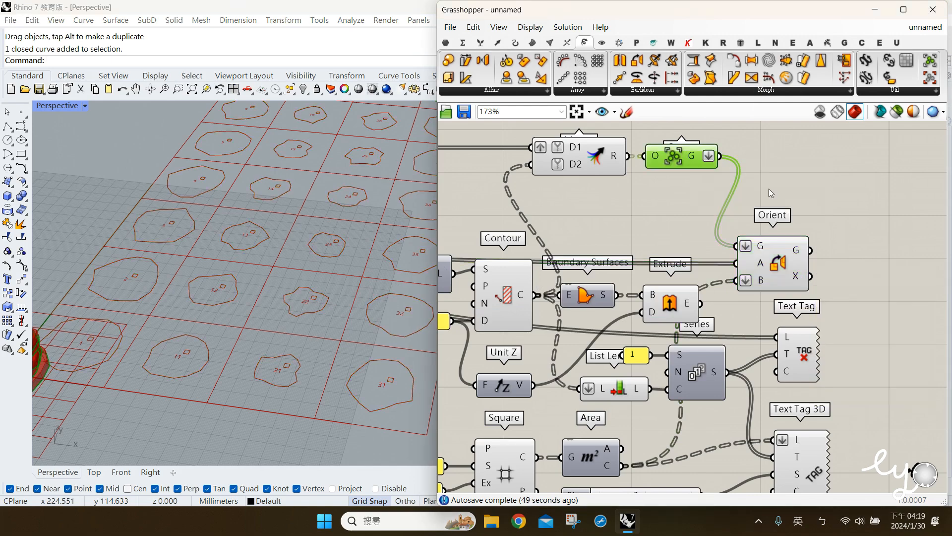
click(789, 268)
mouse_move(796, 250)
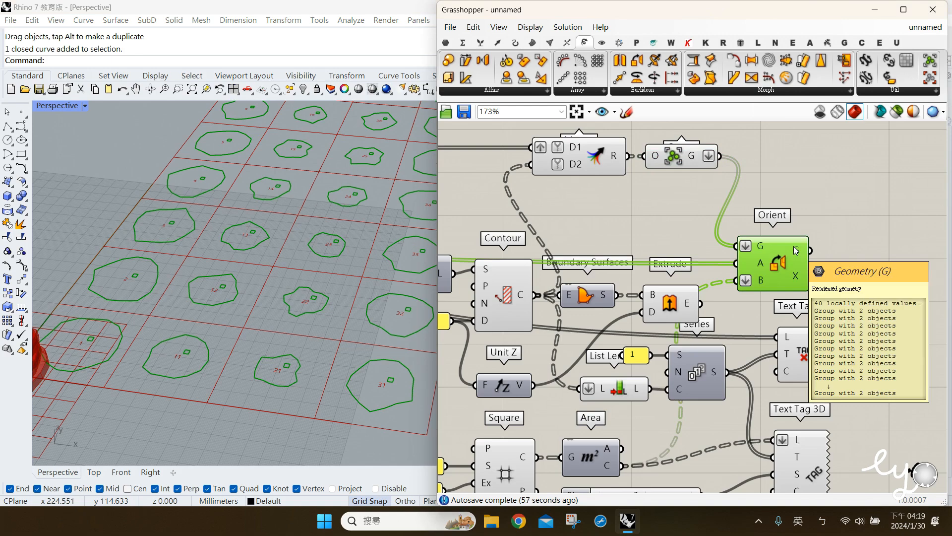
click(706, 160)
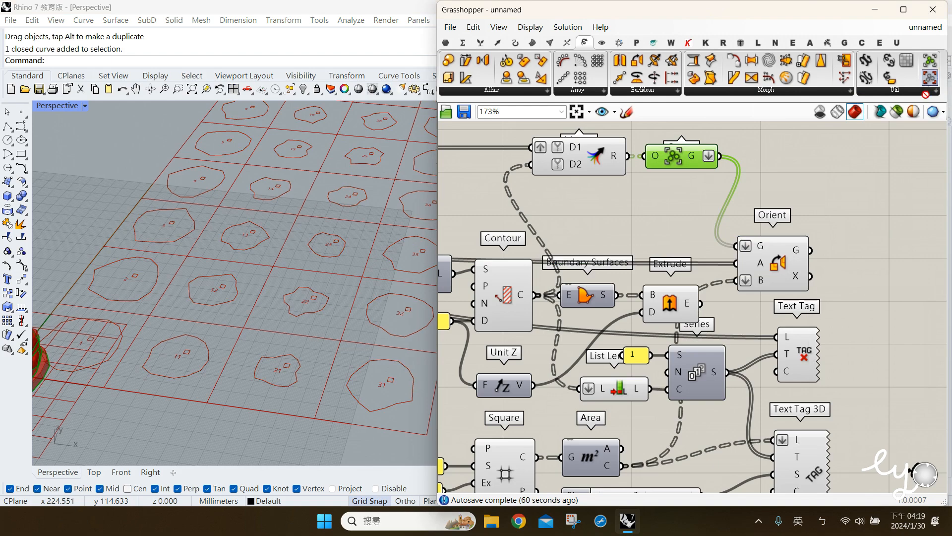
Step: Add an Ungroup component beside Orient and connect Orient's G output to its G input
drag(931, 77, 866, 273)
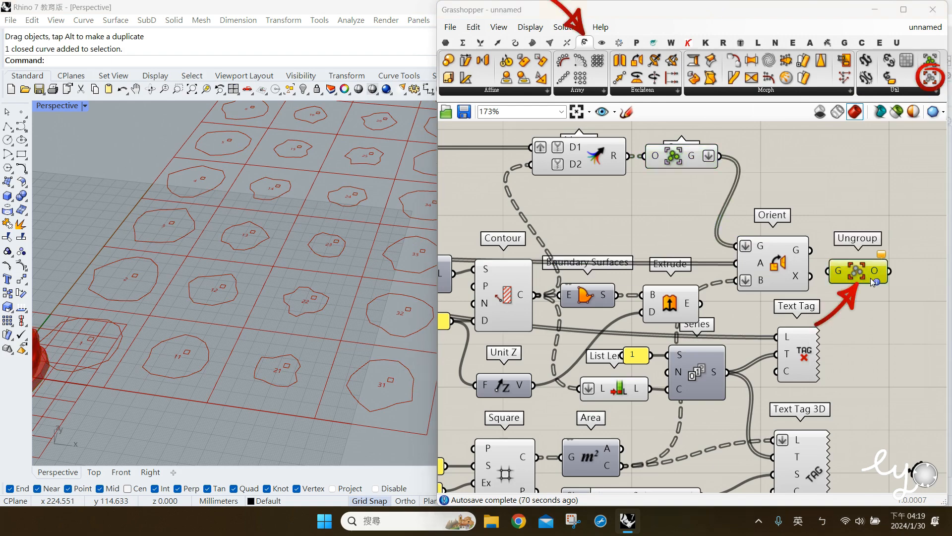
drag(810, 250, 862, 244)
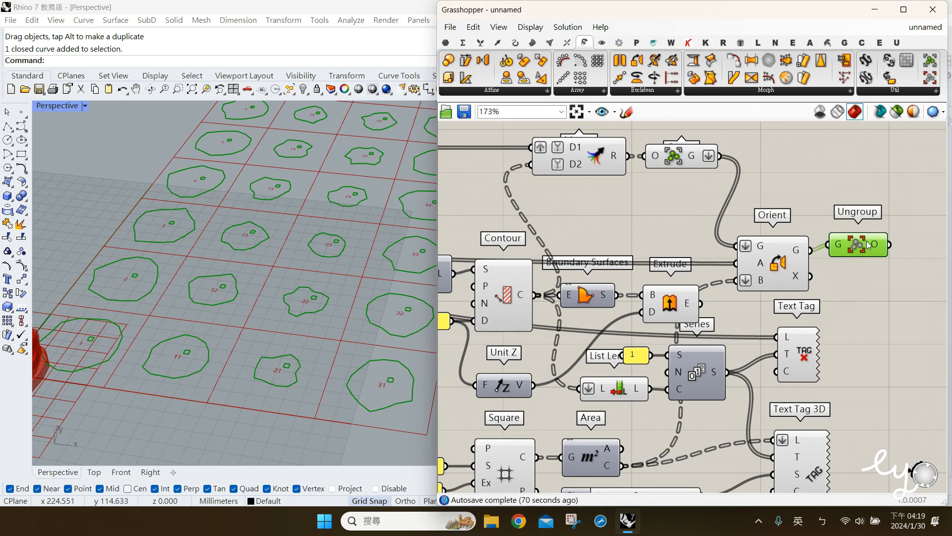
mouse_move(877, 250)
click(882, 293)
right_drag(900, 293, 870, 291)
Step: Add a List Item component, connect Ungroup's O output to its L input, and check that the index picks the core rectangles
click(185, 350)
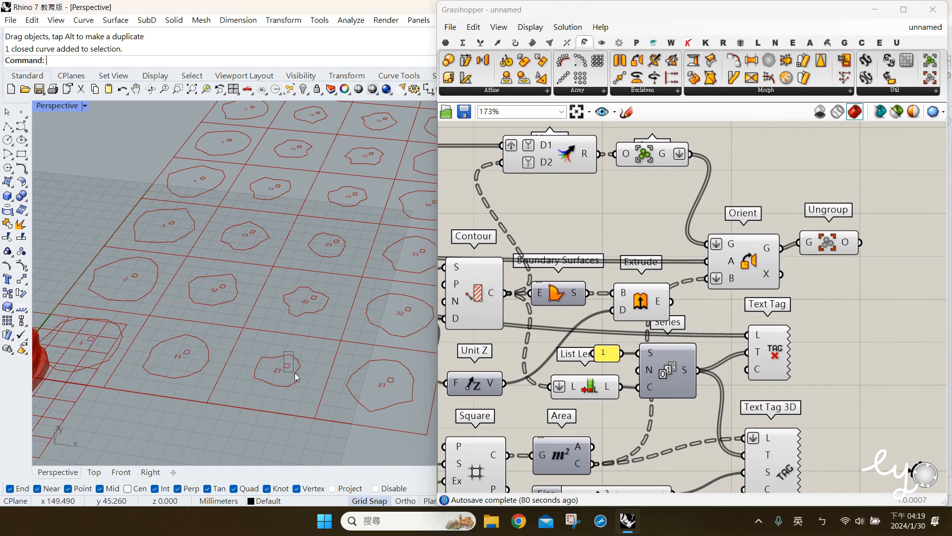
click(480, 42)
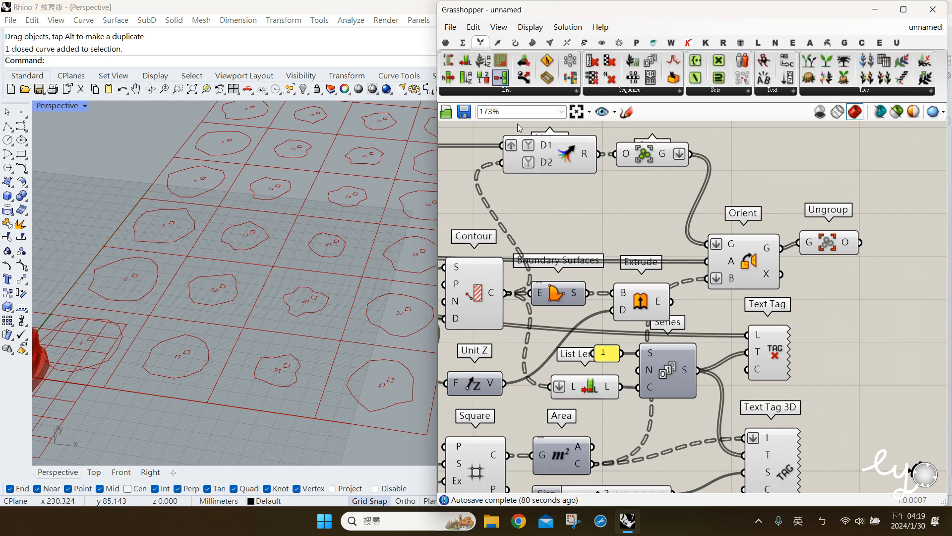
mouse_move(448, 78)
mouse_down()
mouse_move(466, 94)
mouse_move(568, 128)
mouse_move(670, 199)
mouse_move(829, 256)
mouse_move(906, 297)
mouse_up()
click(869, 248)
drag(862, 242, 902, 271)
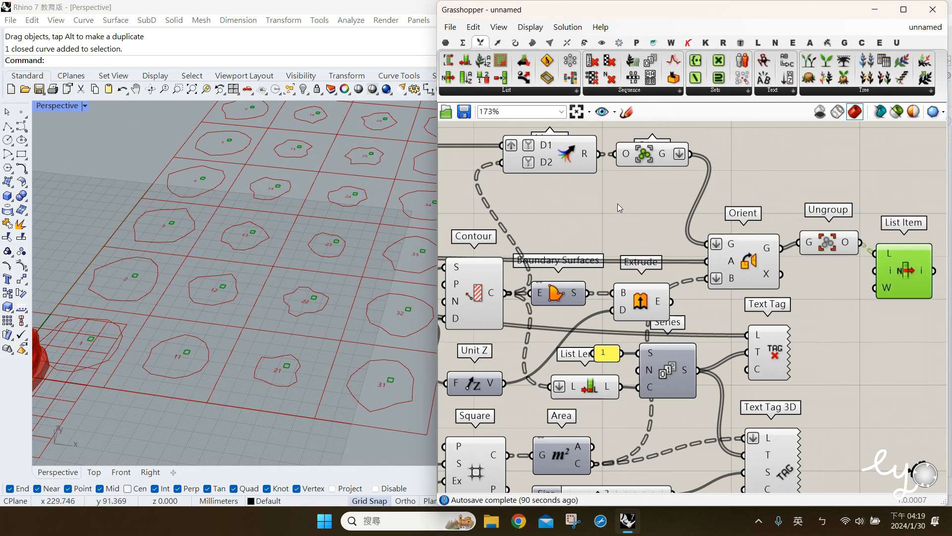
mouse_move(547, 147)
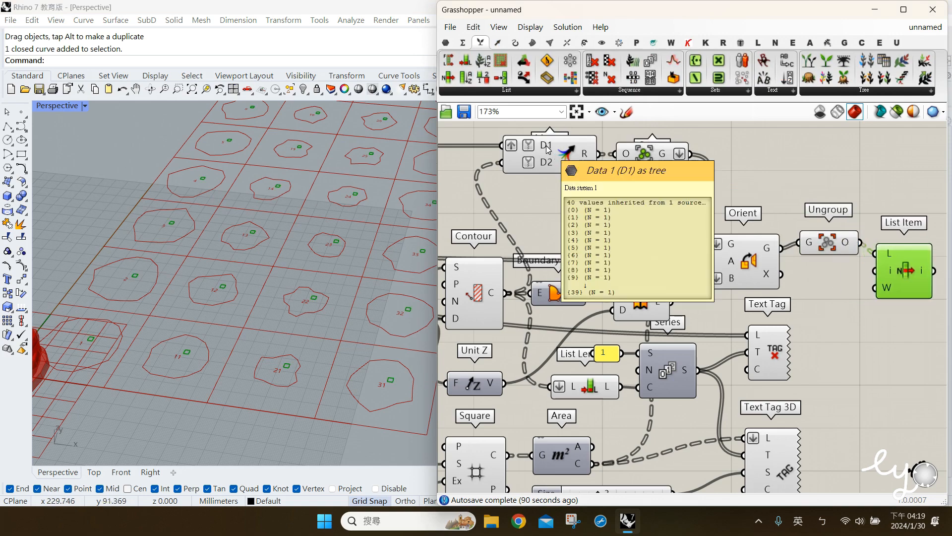
mouse_move(891, 277)
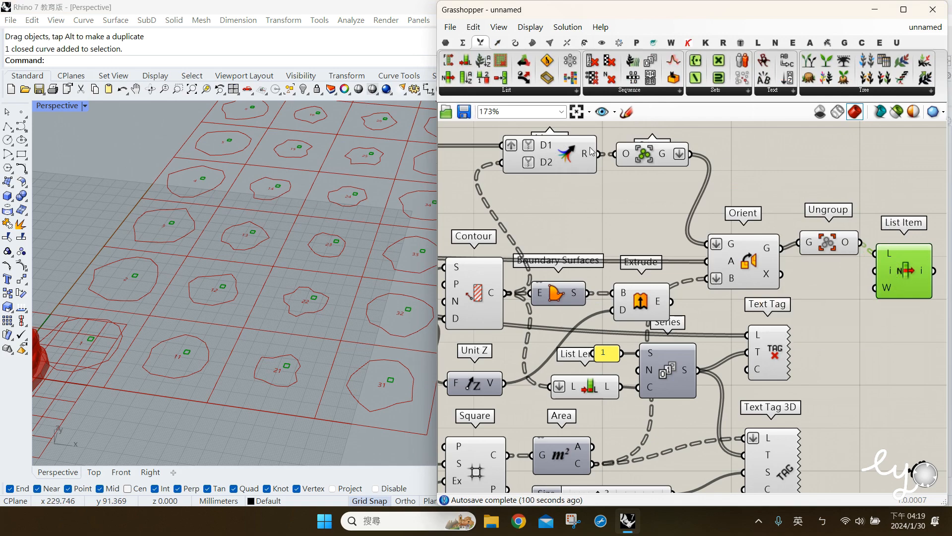
mouse_move(887, 272)
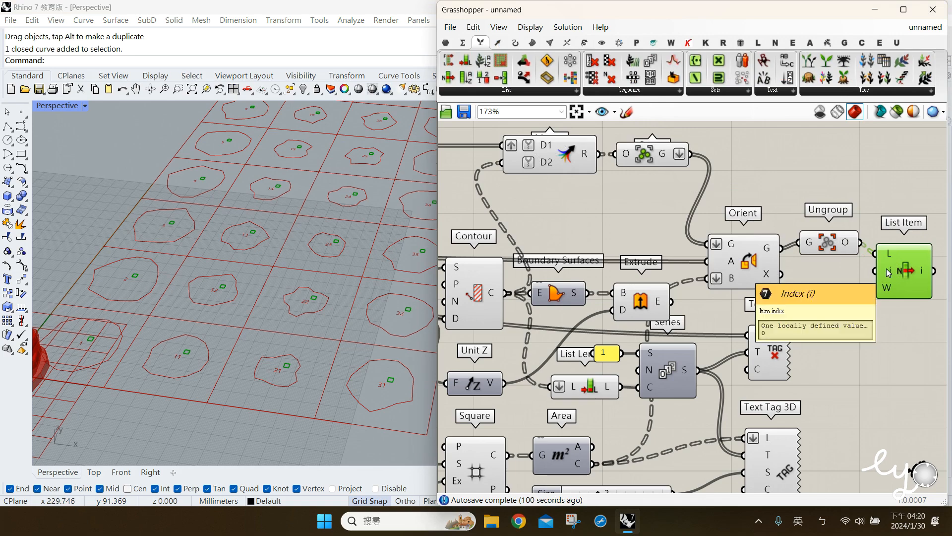
right_drag(213, 292, 267, 314)
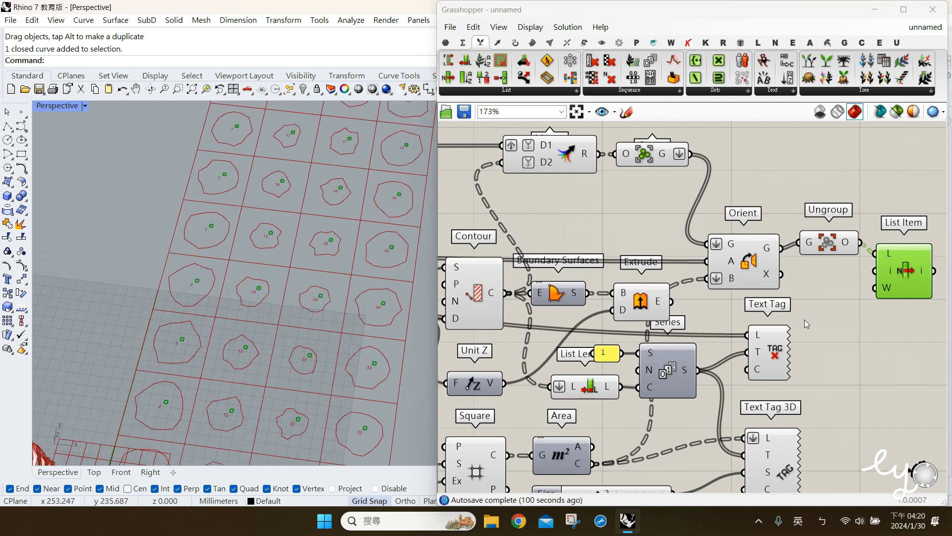
Step: Add an Offset Curve component and connect List Item's output to its curve input
right_drag(849, 330, 707, 296)
double_click(708, 296)
text(offset)
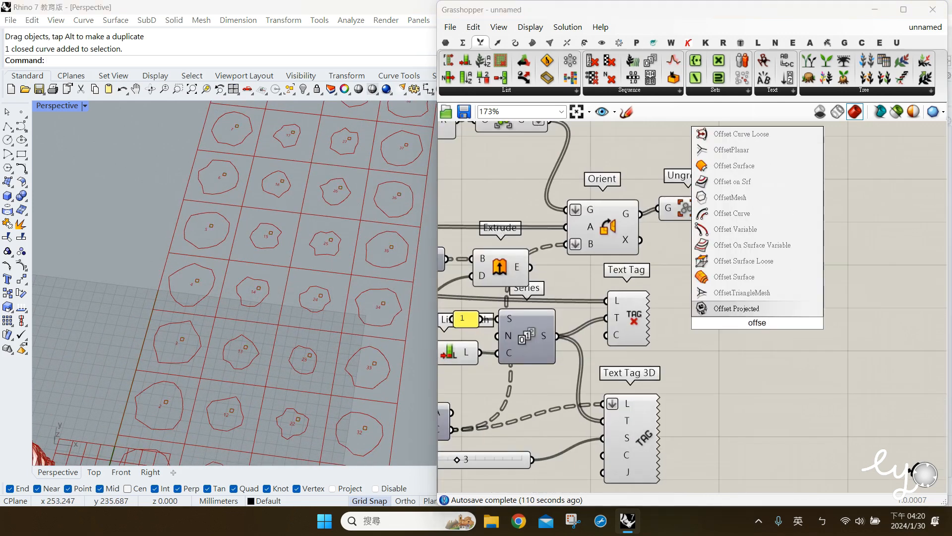
click(745, 308)
drag(793, 237, 818, 254)
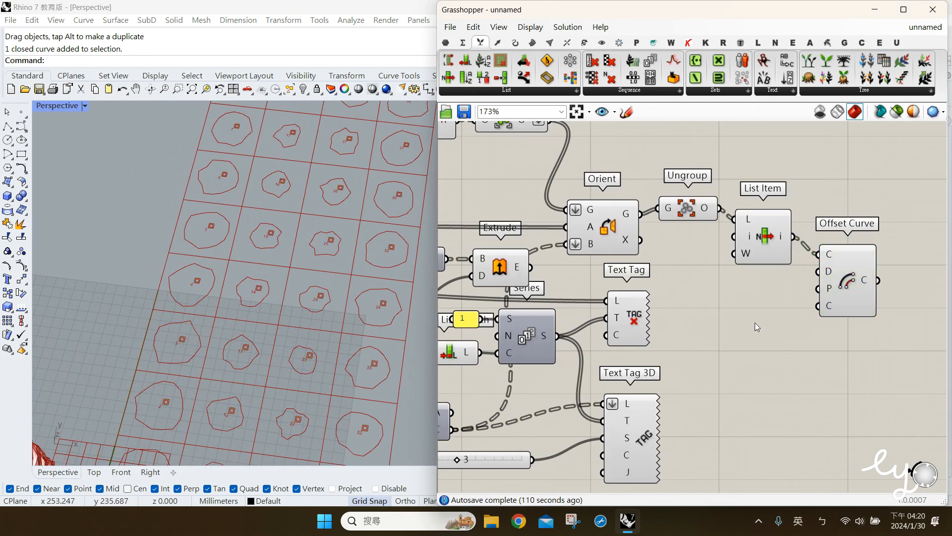
Step: Create a 0.5 panel, connect it to Offset Curve's D input, and inspect the offset core rectangles in the floor plans
double_click(760, 327)
text("0.5)
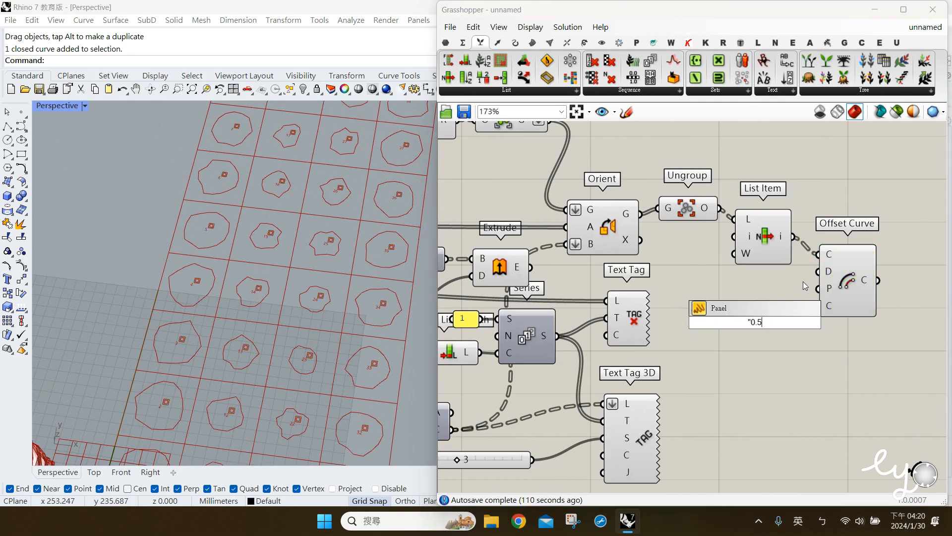
key(Return)
drag(783, 299, 818, 271)
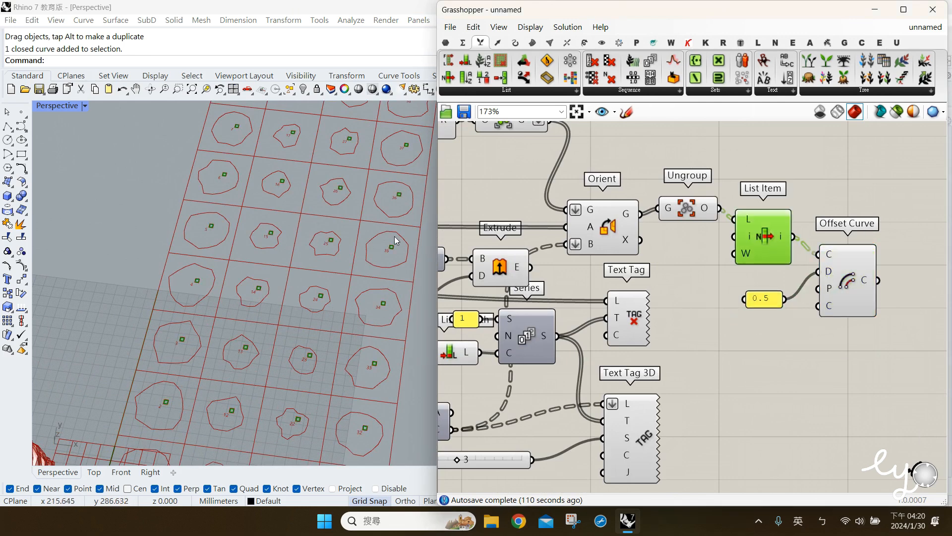
scroll(389, 247, up, 5)
click(845, 283)
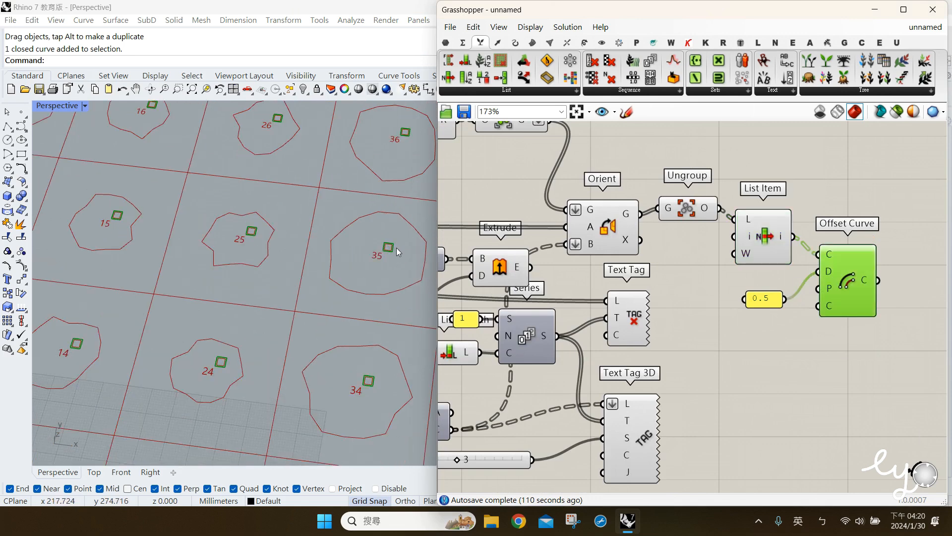
drag(371, 232, 411, 272)
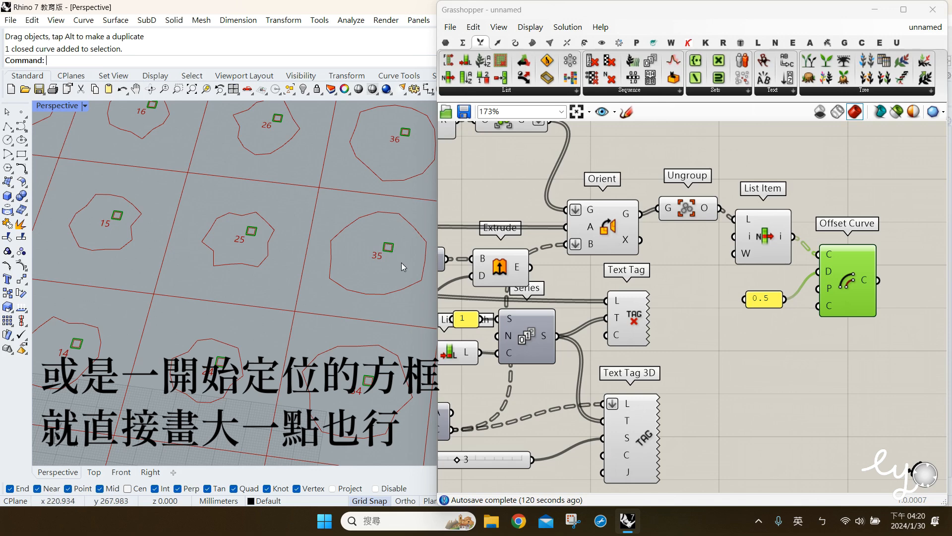
scroll(288, 270, down, 10)
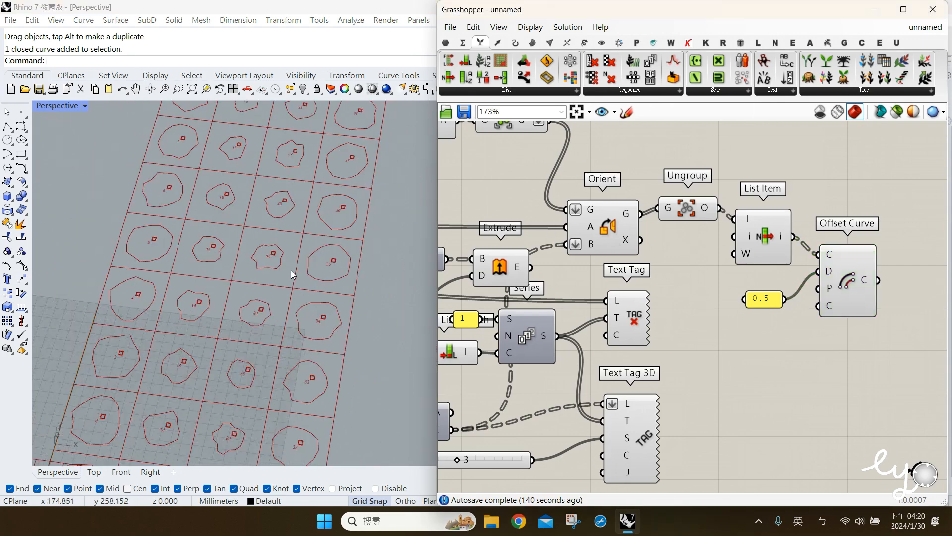
Step: Turn on the Loft component's preview and turn off the Extrude component's preview
right_drag(226, 336, 205, 320)
right_drag(556, 269, 716, 260)
right_drag(542, 325, 714, 330)
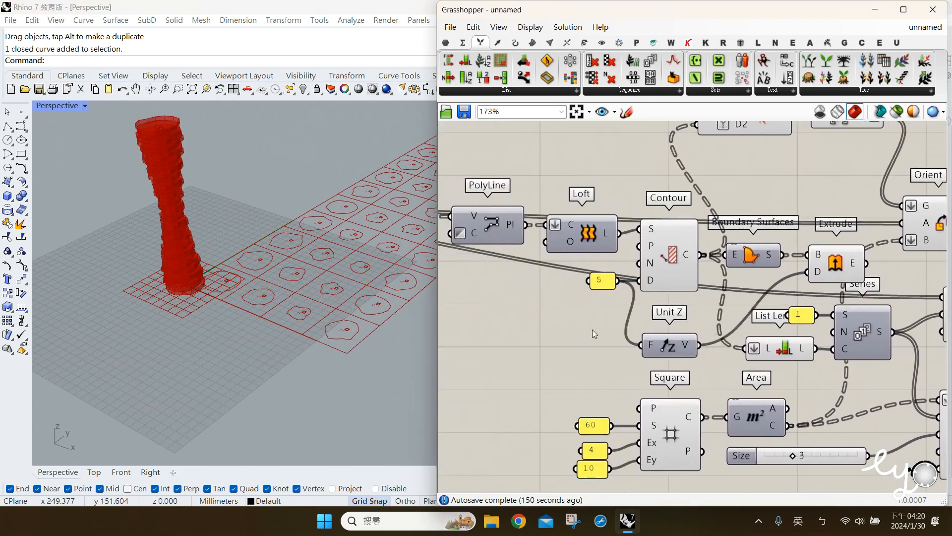
right_drag(562, 262, 629, 258)
click(651, 239)
middle_click(651, 239)
click(670, 218)
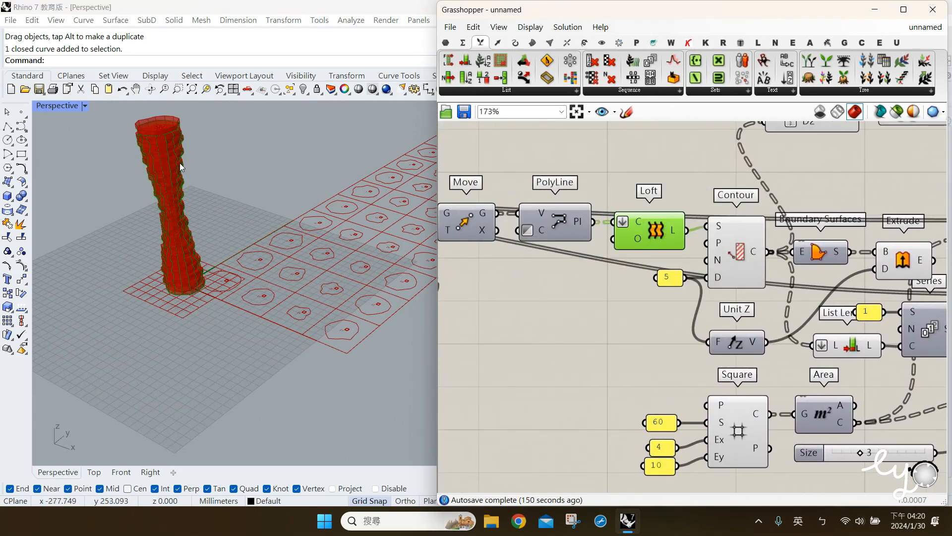
scroll(168, 143, up, 4)
click(896, 263)
middle_click(896, 263)
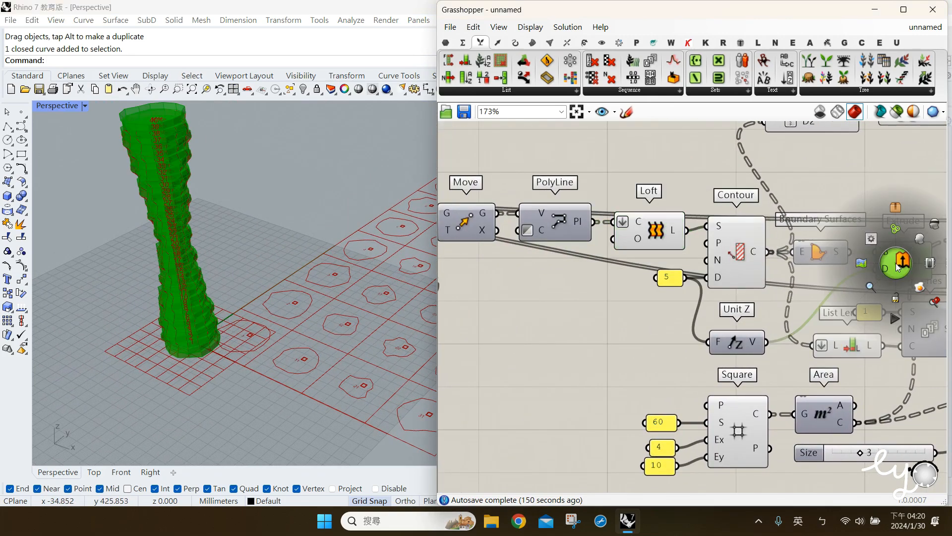
click(928, 224)
Step: Review the definition from Contour's output back to the initial Series and Circle components, along with the tower and its plan grid
click(738, 256)
drag(672, 280, 664, 287)
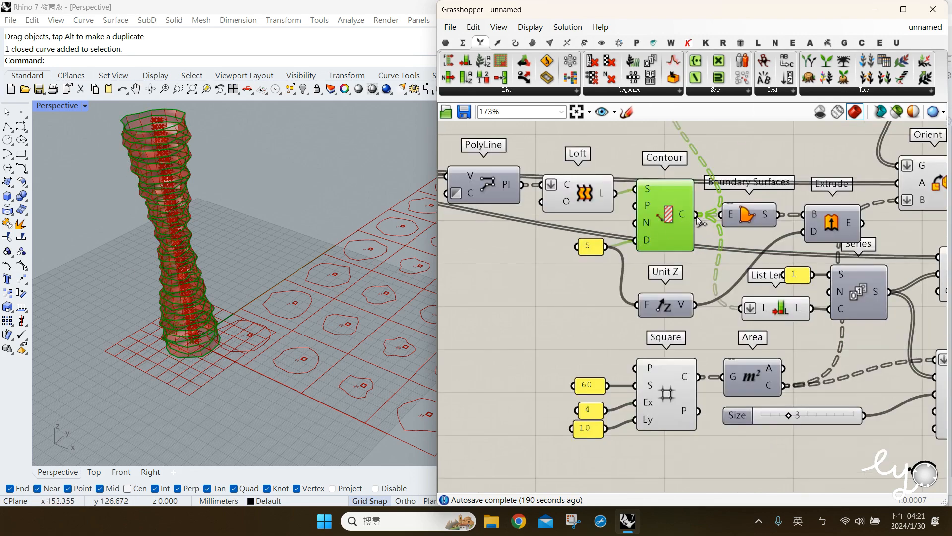
mouse_move(682, 215)
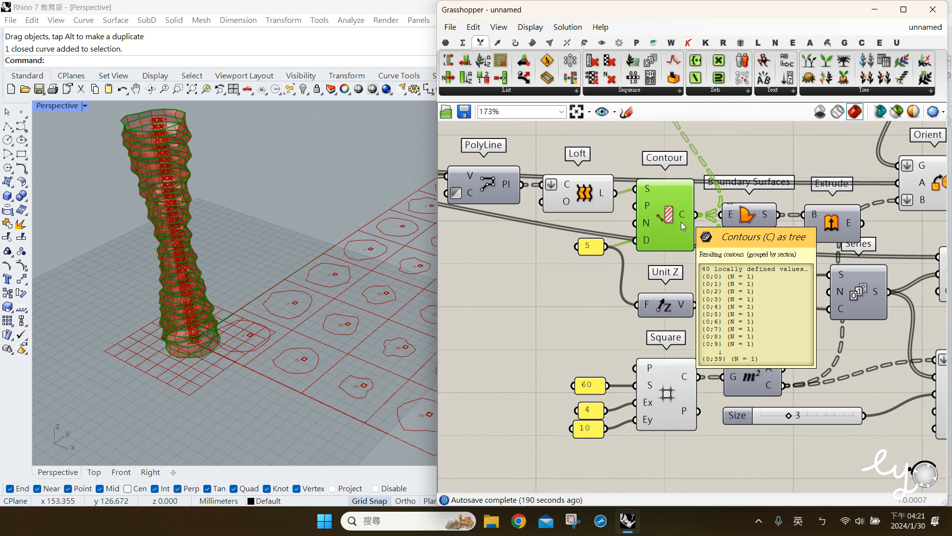
drag(680, 454, 560, 347)
click(527, 311)
right_drag(528, 295, 876, 287)
scroll(769, 286, down, 2)
right_drag(533, 278, 791, 296)
click(554, 261)
drag(566, 329, 495, 230)
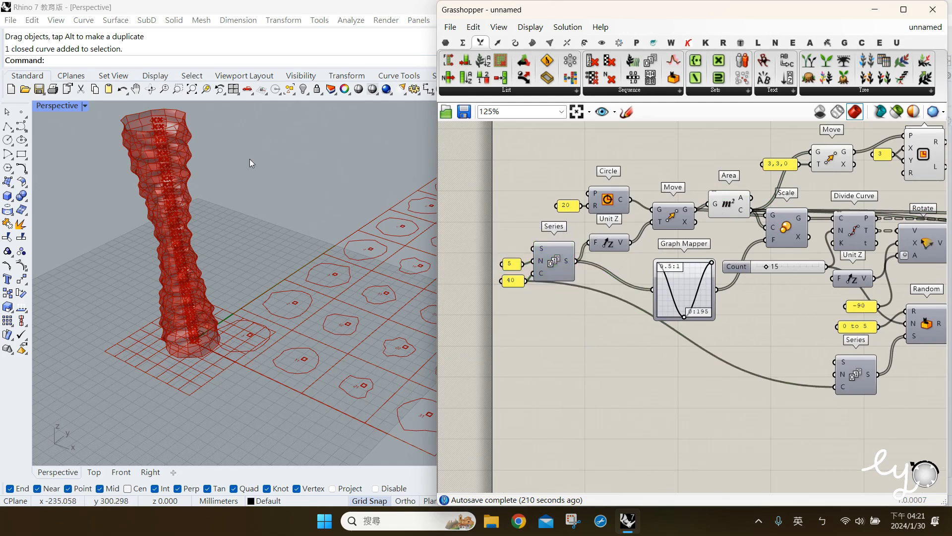
right_drag(895, 339, 687, 297)
click(712, 256)
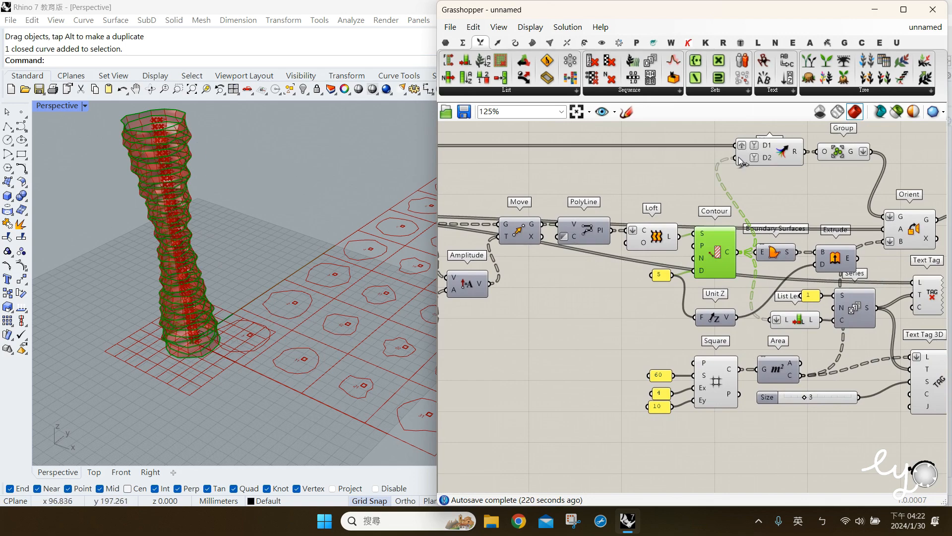
click(571, 352)
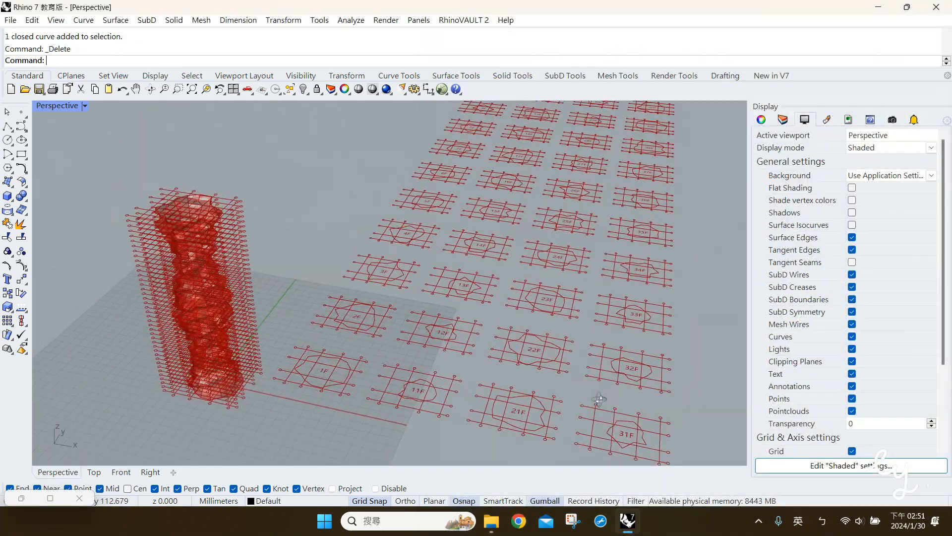
right_drag(599, 400, 582, 390)
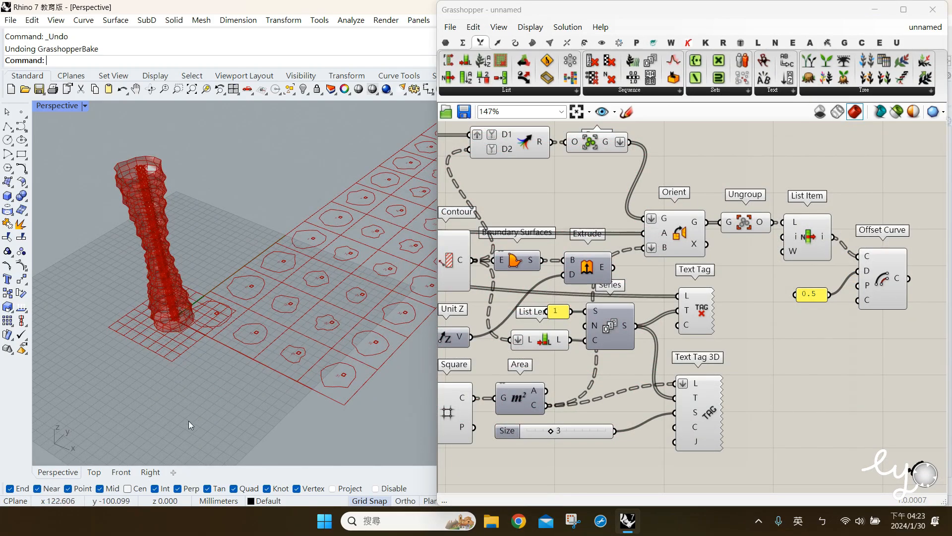
Step: Bake the grouped floor plans from the Orient component into the Rhino model
right_drag(189, 425, 278, 404)
scroll(305, 346, up, 3)
click(681, 252)
middle_click(681, 252)
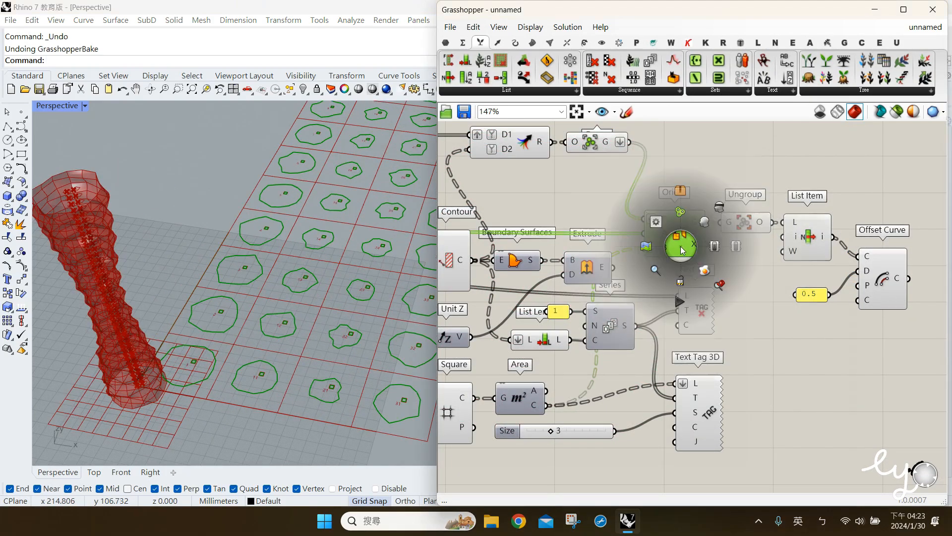
click(704, 270)
click(801, 372)
Step: Bake the floor numbers from the Text Tag 3D component into the Rhino model
click(696, 428)
middle_click(702, 414)
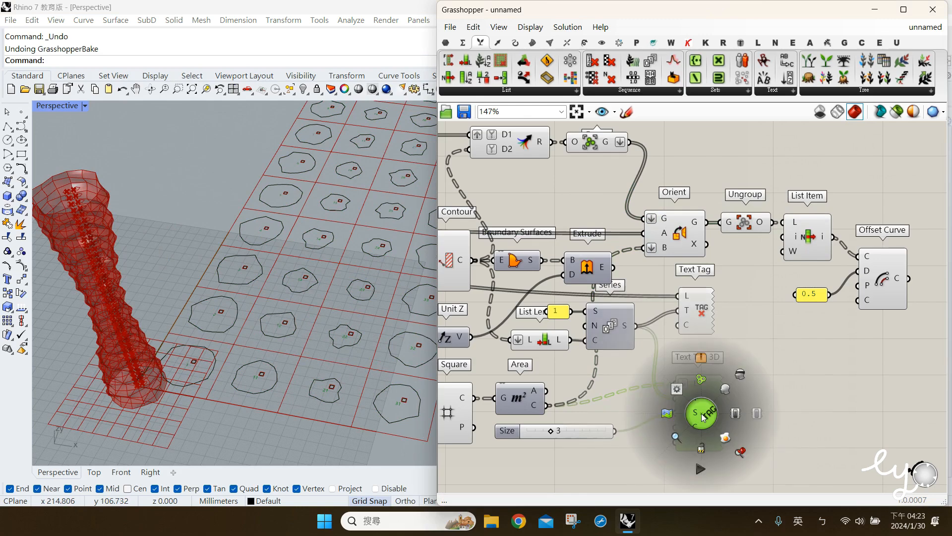
click(724, 435)
click(751, 431)
Step: Select the baked text object at the floor 21 plan rather than its curve group
scroll(326, 390, up, 3)
click(328, 389)
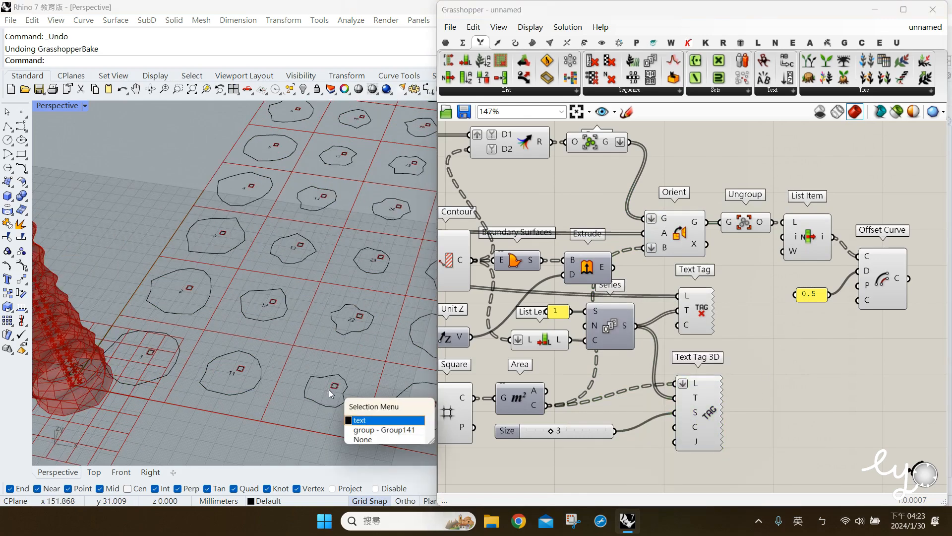
click(356, 422)
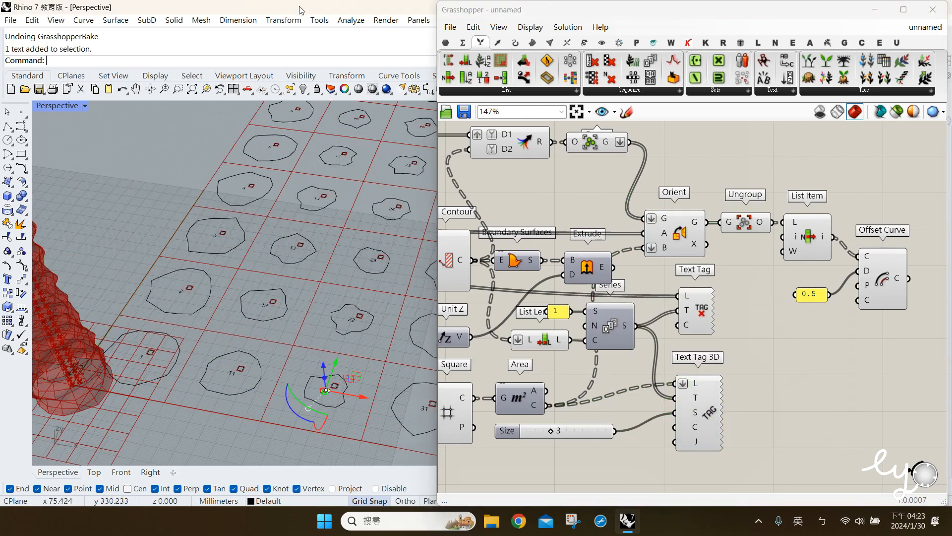